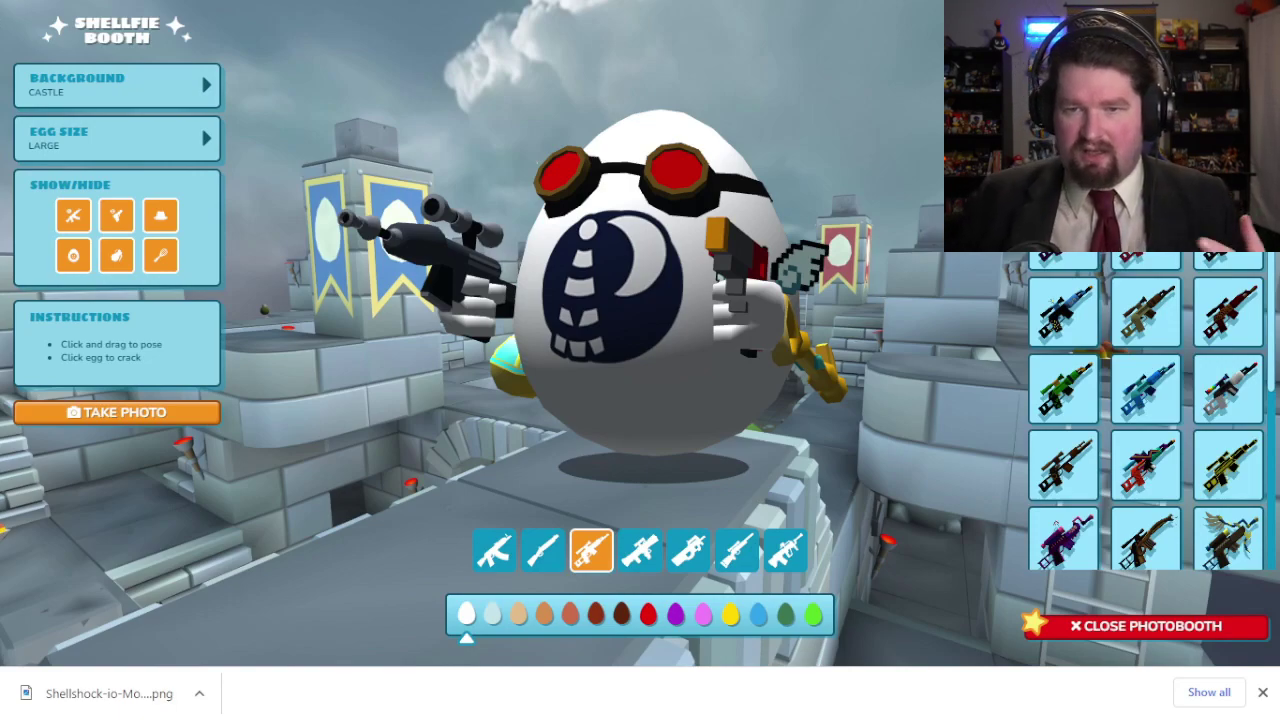
Set the photo booth background to None, then take a photo of the egg and download it.
left_click(168, 88)
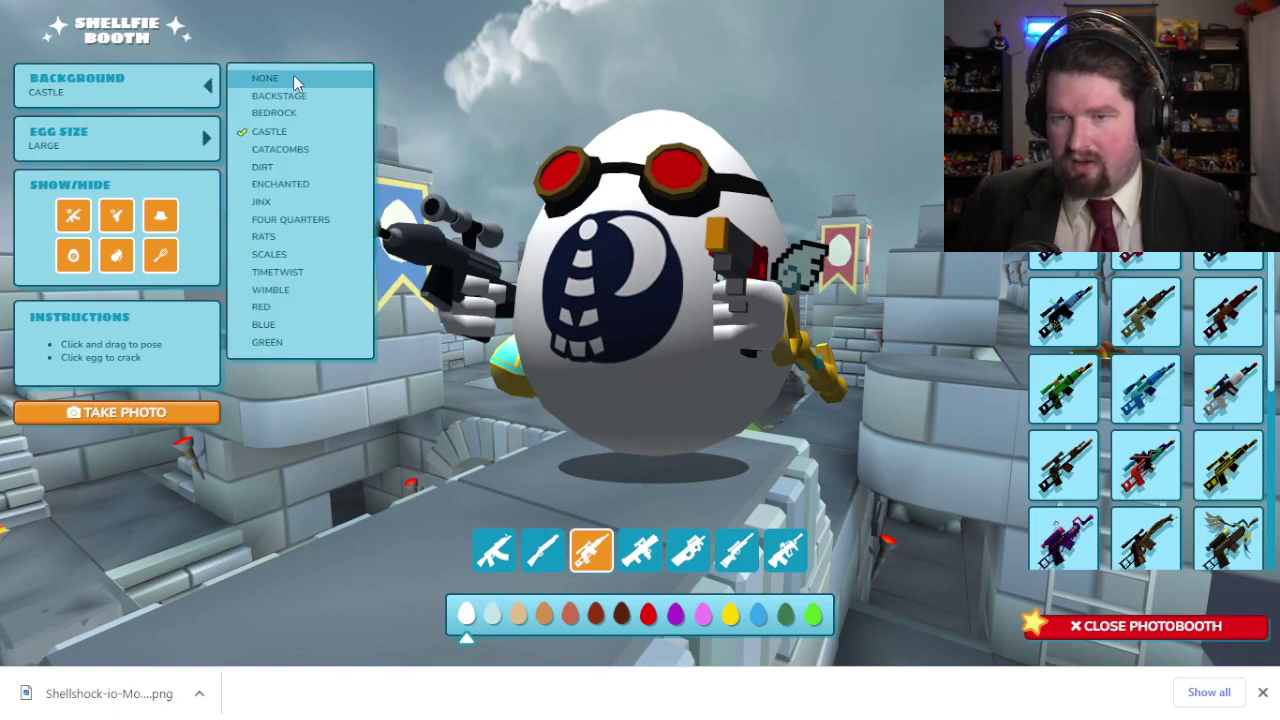
left_click(293, 76)
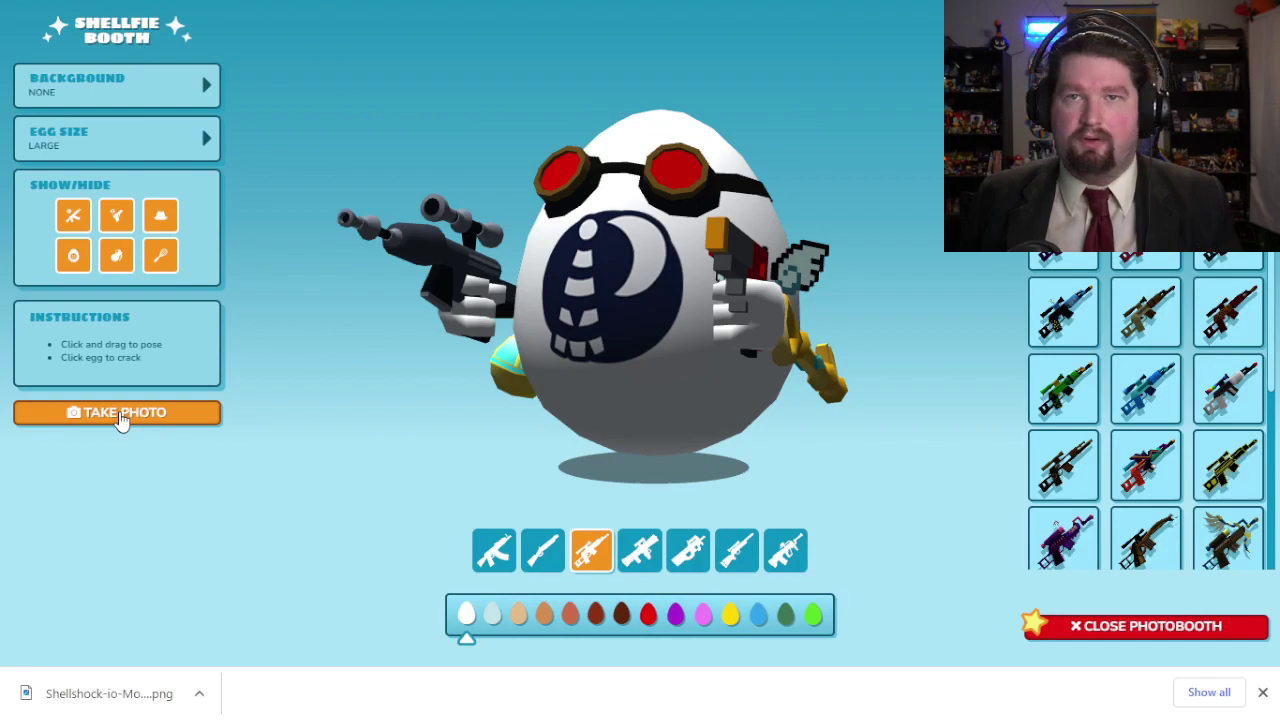
left_click(185, 414)
left_click(640, 450)
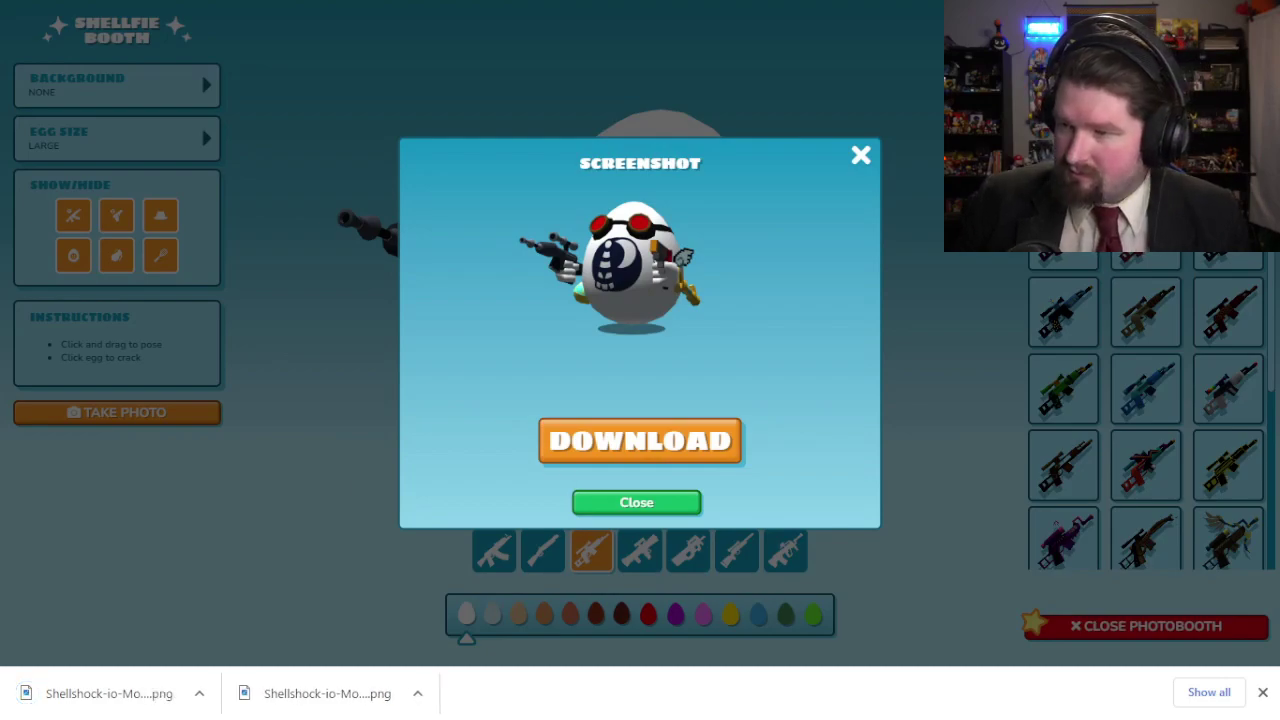
left_click(861, 156)
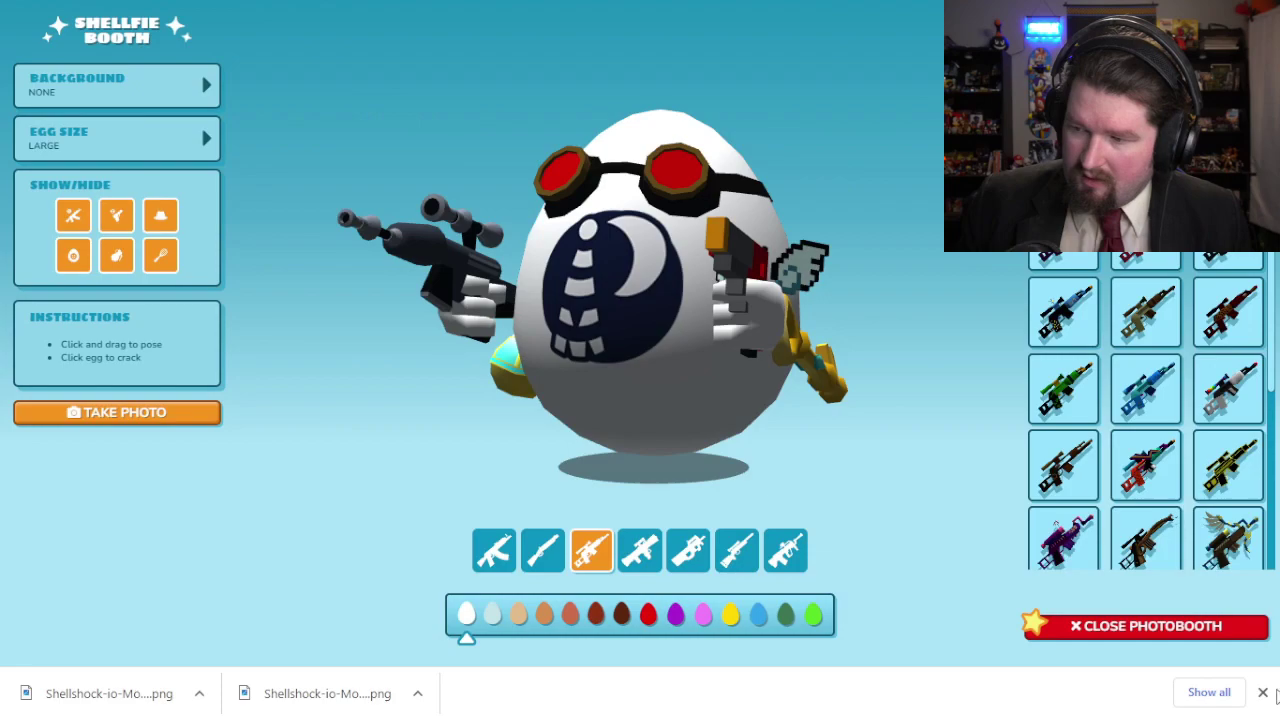
left_click(1262, 692)
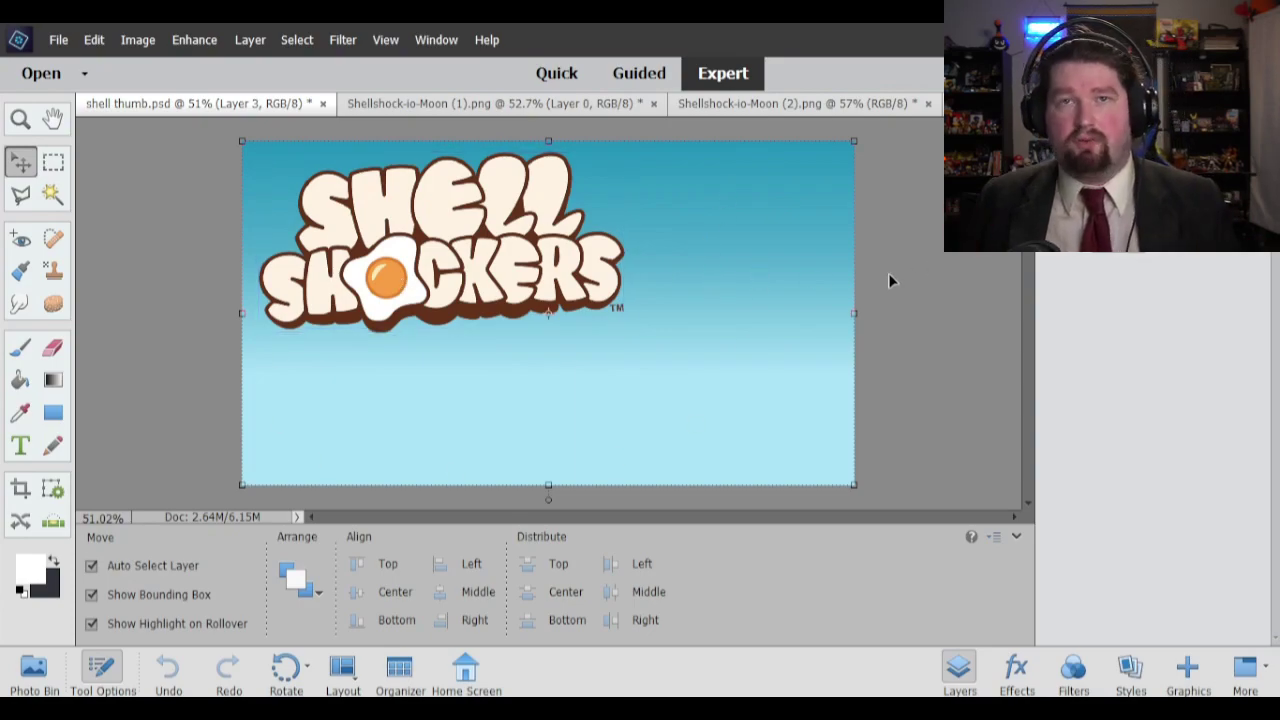
Switch to Photoshop Elements and copy the transparent egg from Shellshock-io-Moon (2).png into shell thumb.psd, above the logo layer.
left_click(1120, 180)
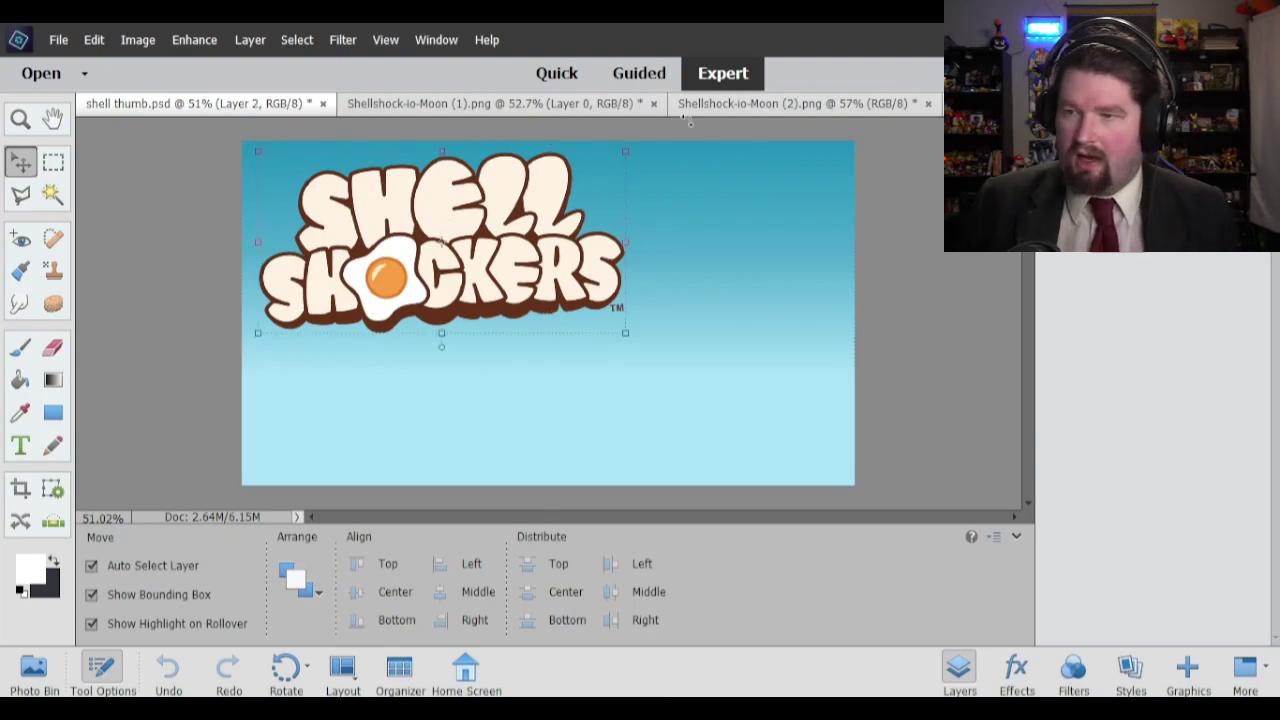
left_click(755, 106)
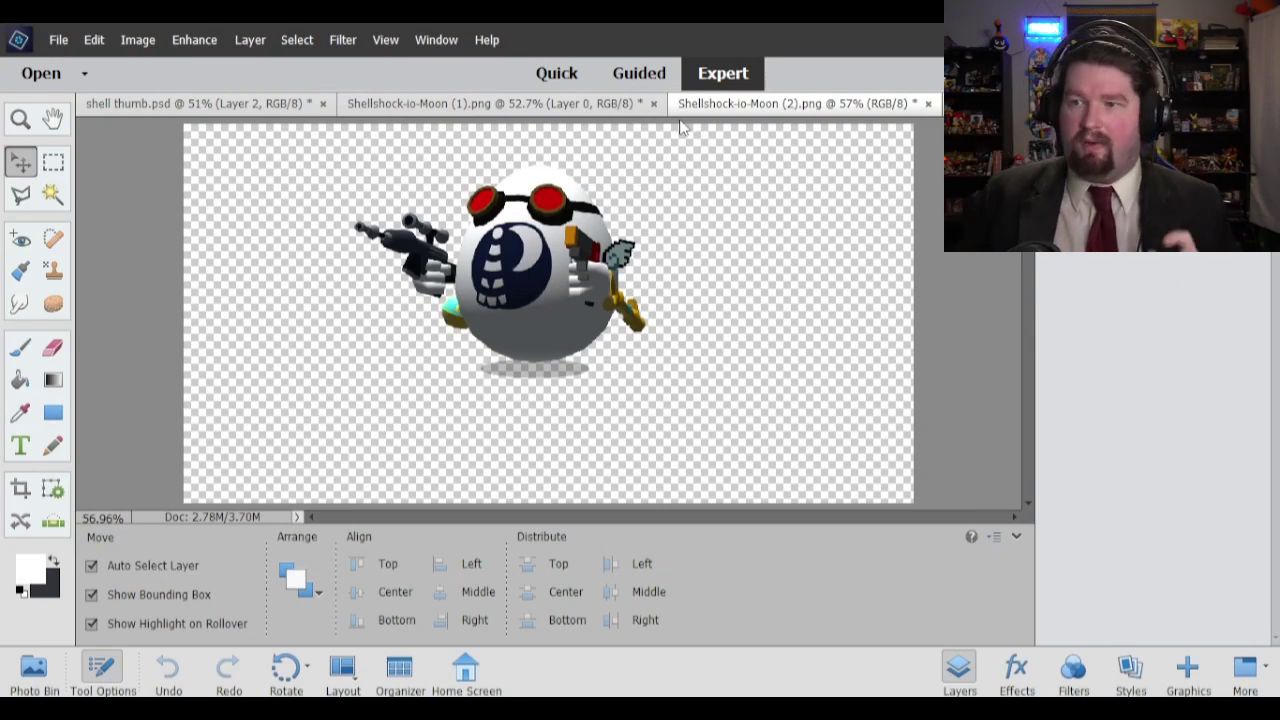
left_click_drag(694, 106, 770, 192)
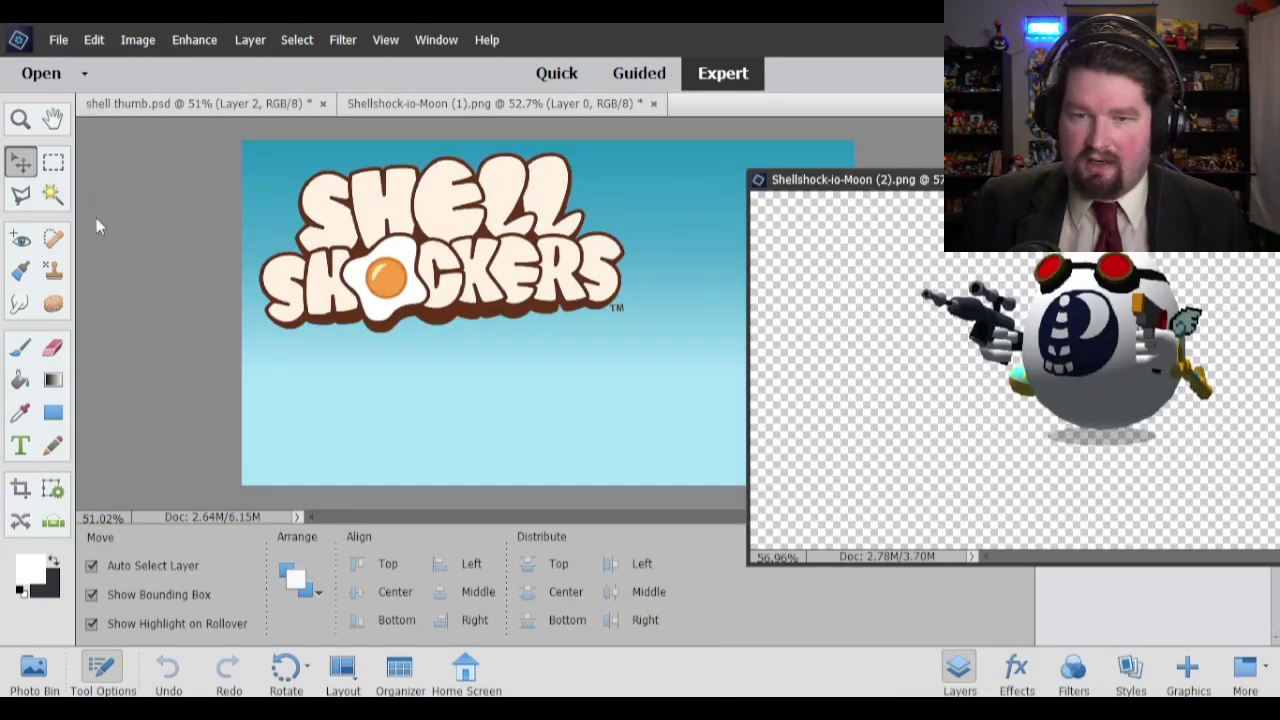
left_click_drag(1010, 295, 628, 328)
left_click_drag(628, 328, 678, 371)
left_click_drag(1042, 184, 752, 104)
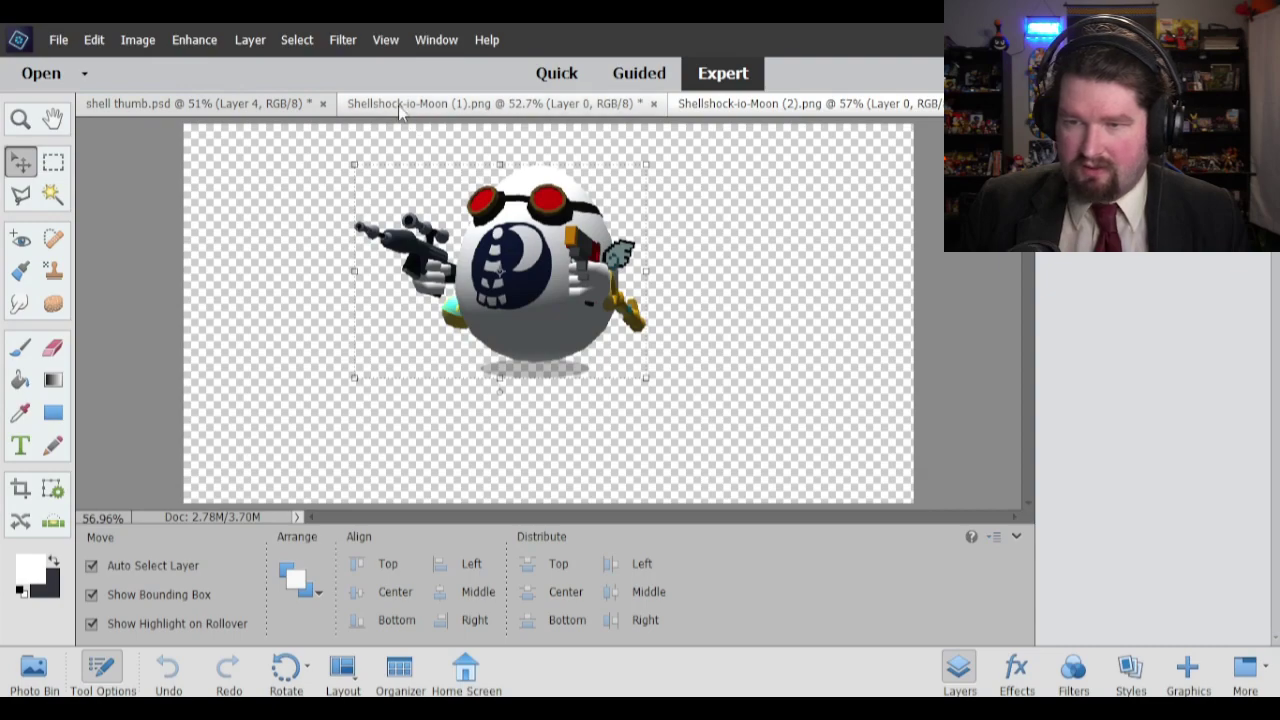
Enlarge the egg in shell thumb.psd proportionally so it fills the right side of the canvas and overlaps the logo's end.
left_click(240, 103)
left_click_drag(722, 352, 767, 350)
left_click_drag(594, 292, 429, 172)
left_click_drag(720, 358, 733, 386)
left_click(800, 494)
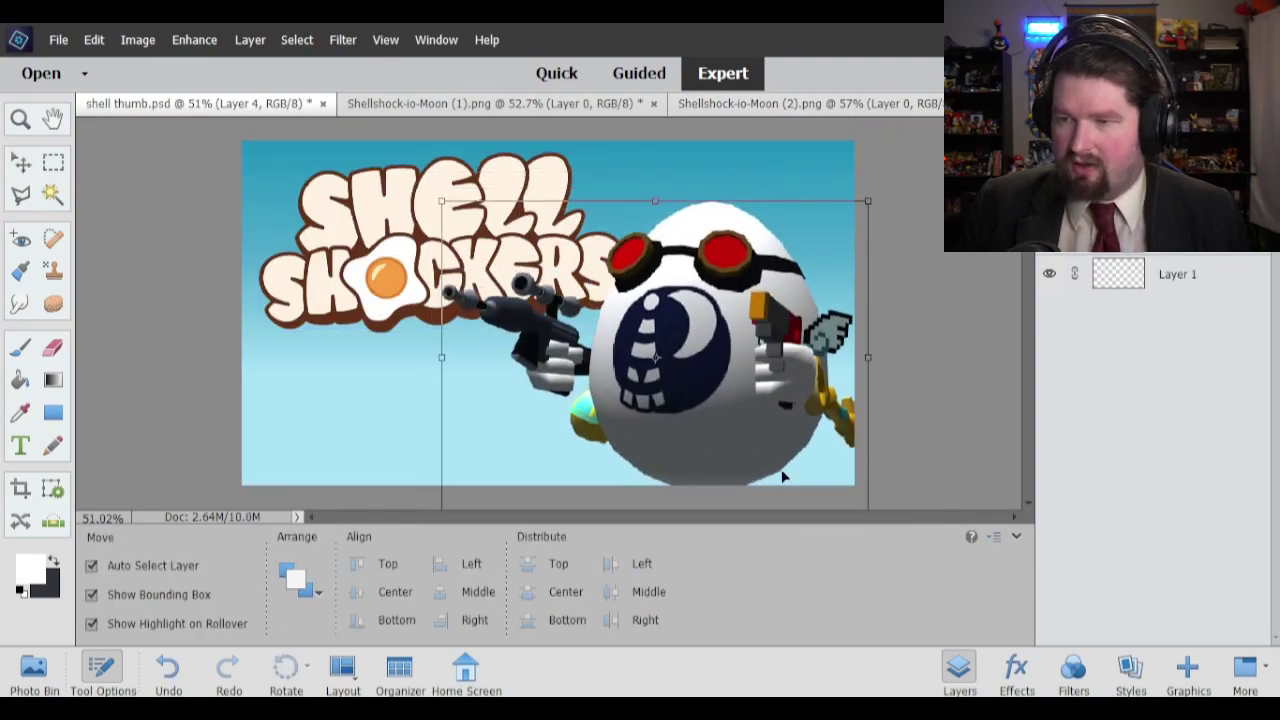
Rotate the egg slightly counter-clockwise and reposition it so its base runs off the canvas's lower edge.
left_click_drag(724, 464, 712, 405)
left_click_drag(637, 462, 662, 462)
left_click_drag(655, 328, 668, 399)
left_click(479, 496)
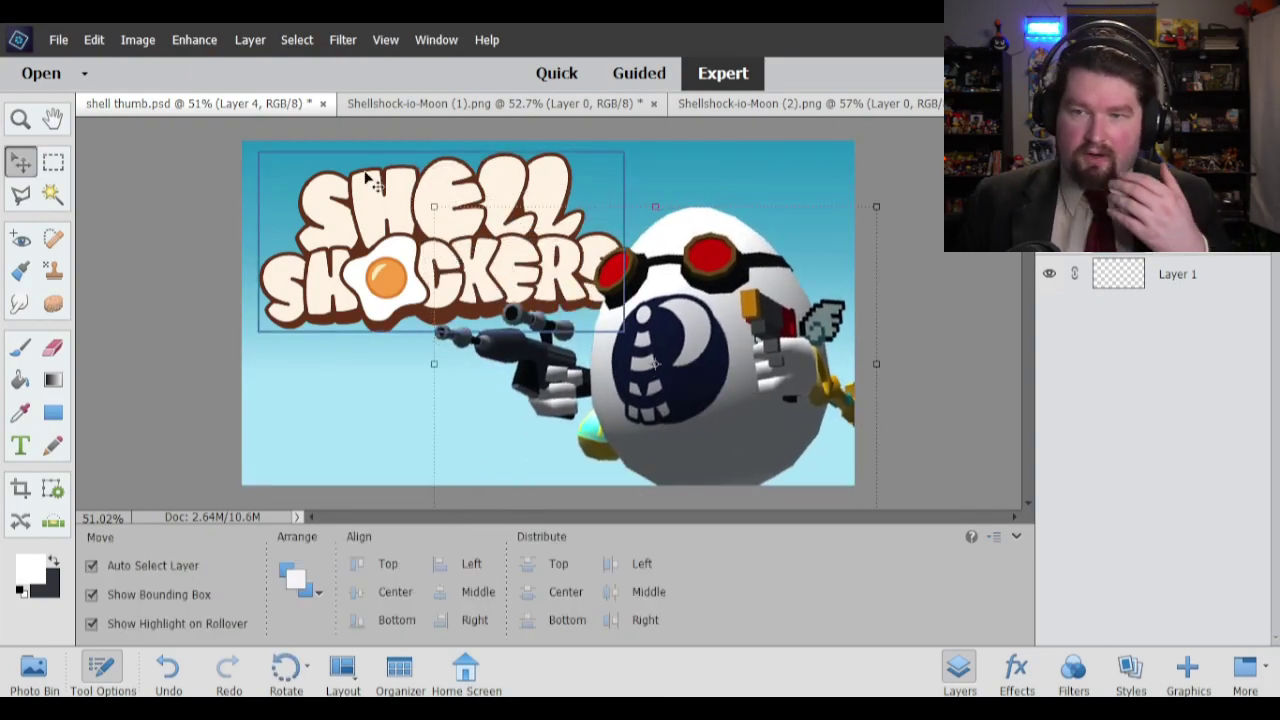
Open the layer style settings for the egg layer.
left_click(302, 39)
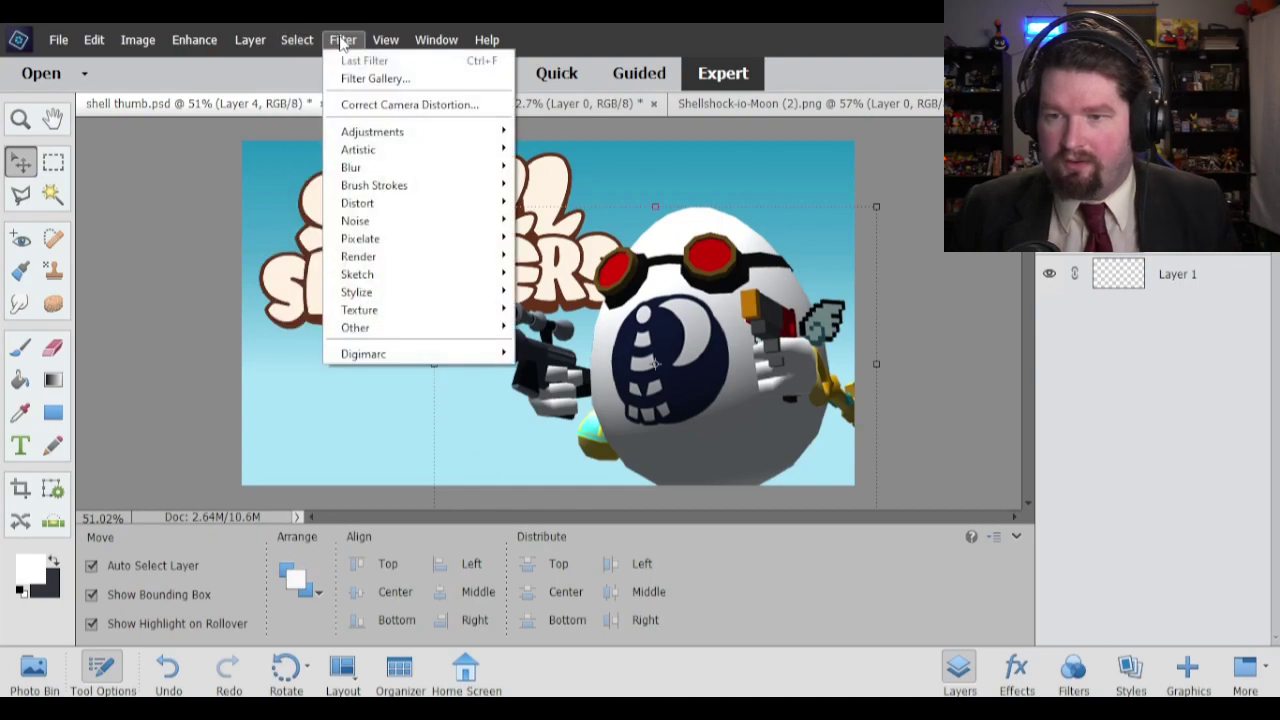
mouse_move(252, 42)
mouse_move(290, 141)
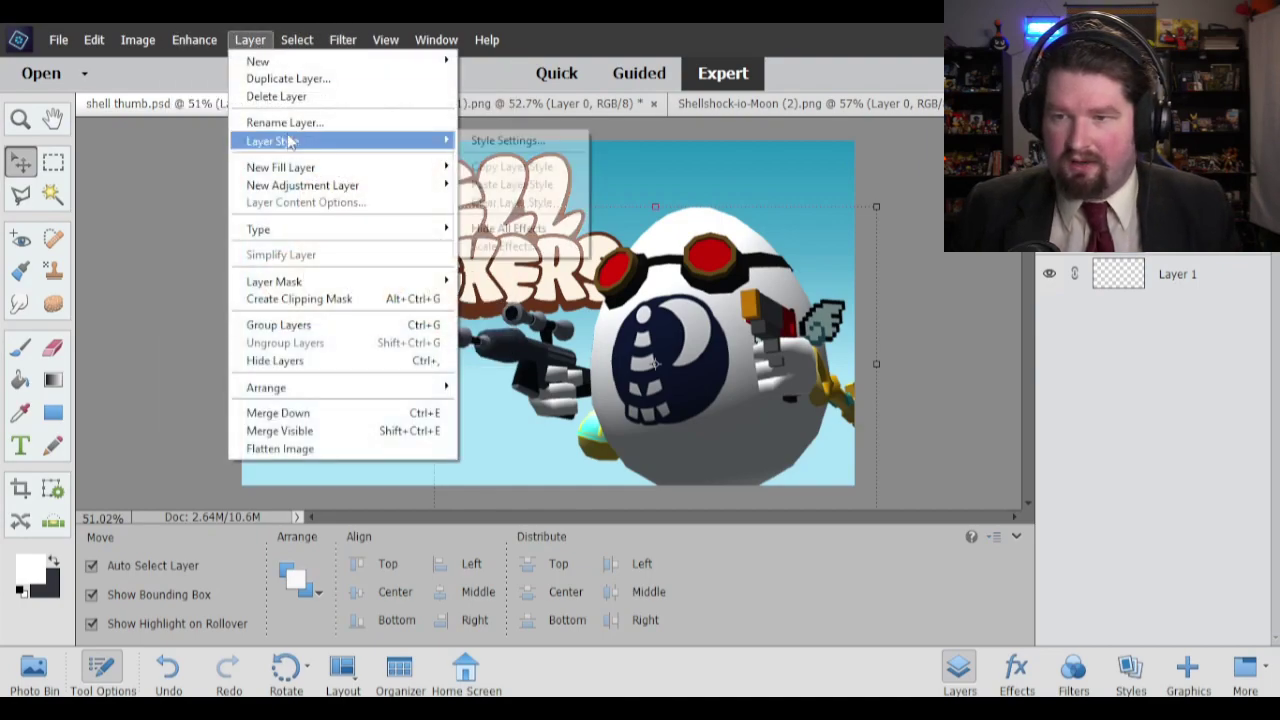
left_click(515, 140)
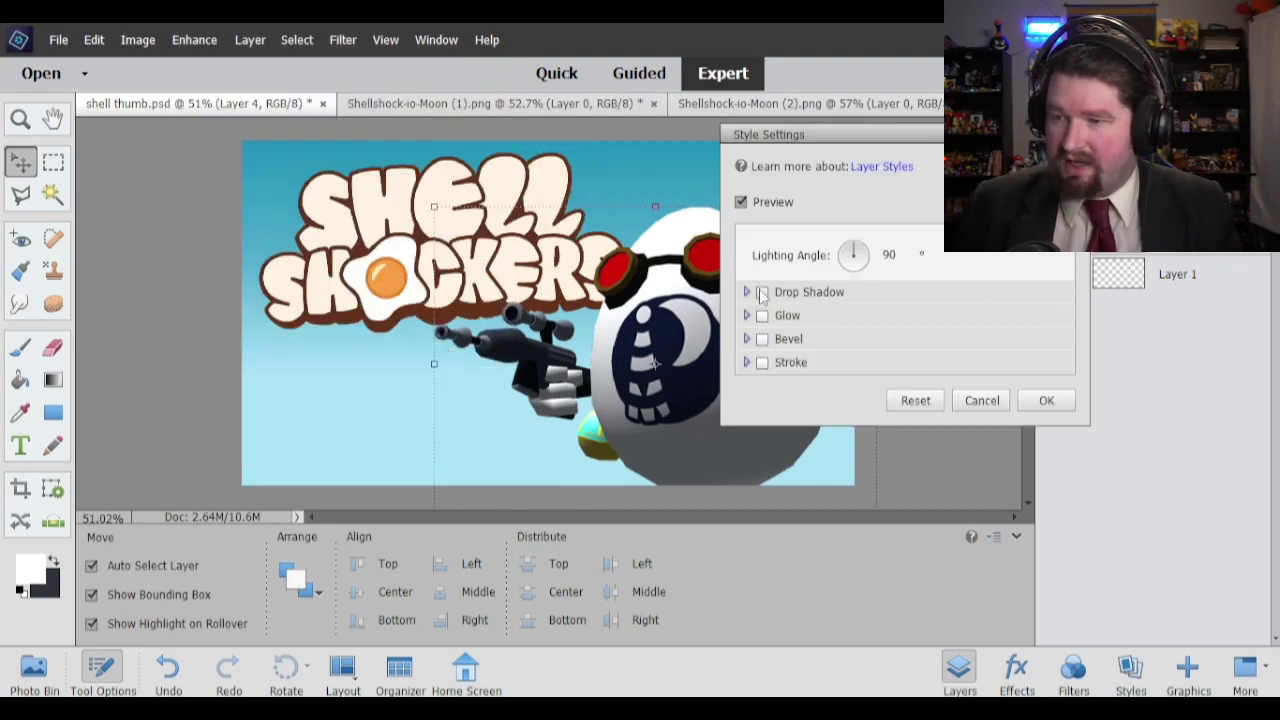
Try a drop shadow on the egg with size 81 px, distance 47 px, opacity 100% and lighting angle 54°.
left_click(762, 292)
left_click_drag(860, 371, 953, 371)
left_click_drag(812, 346, 851, 321)
left_click_drag(854, 254, 922, 180)
left_click_drag(851, 321, 843, 321)
left_click(762, 292)
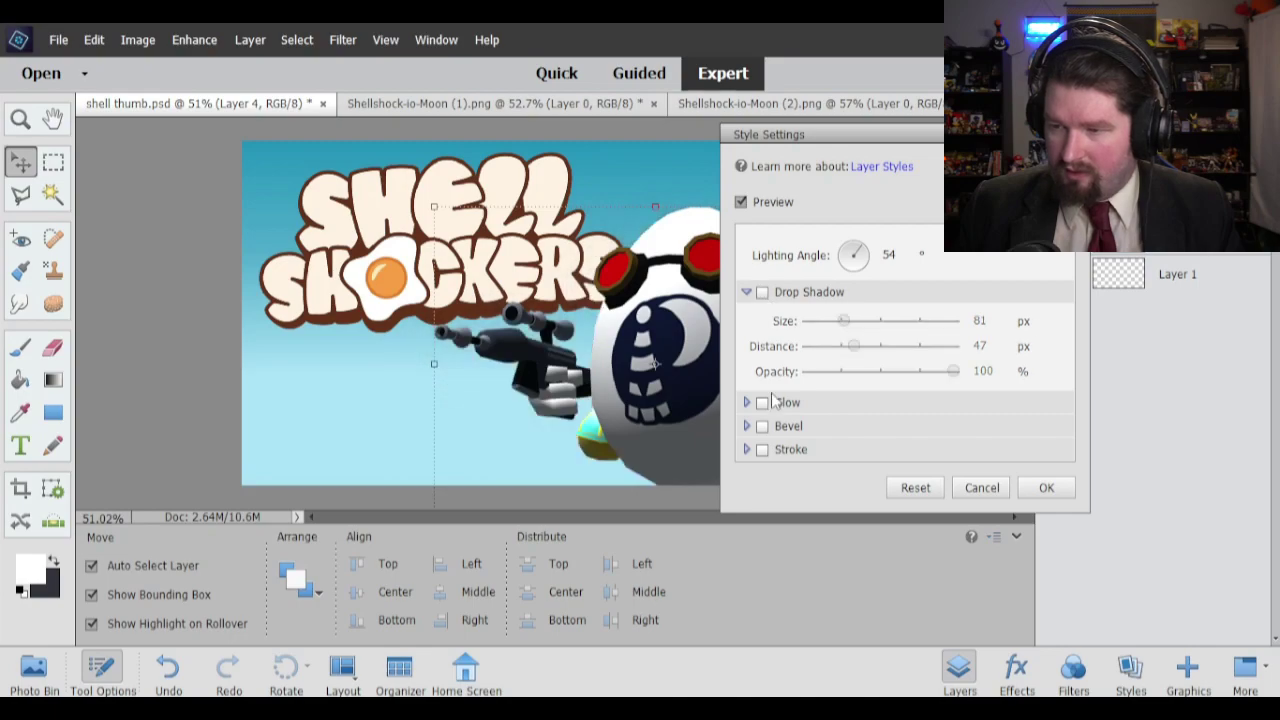
Try the Glow and Bevel effects on the egg briefly, switching each one back off.
left_click(762, 403)
left_click(760, 404)
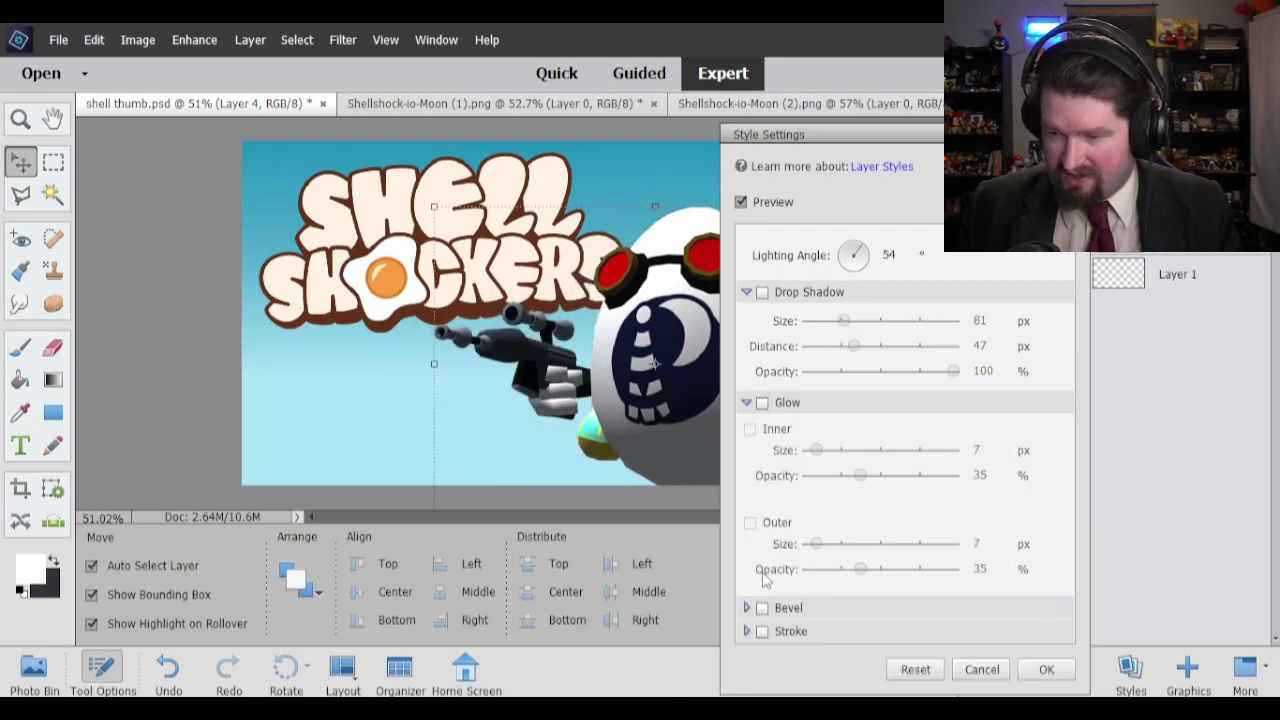
left_click(745, 403)
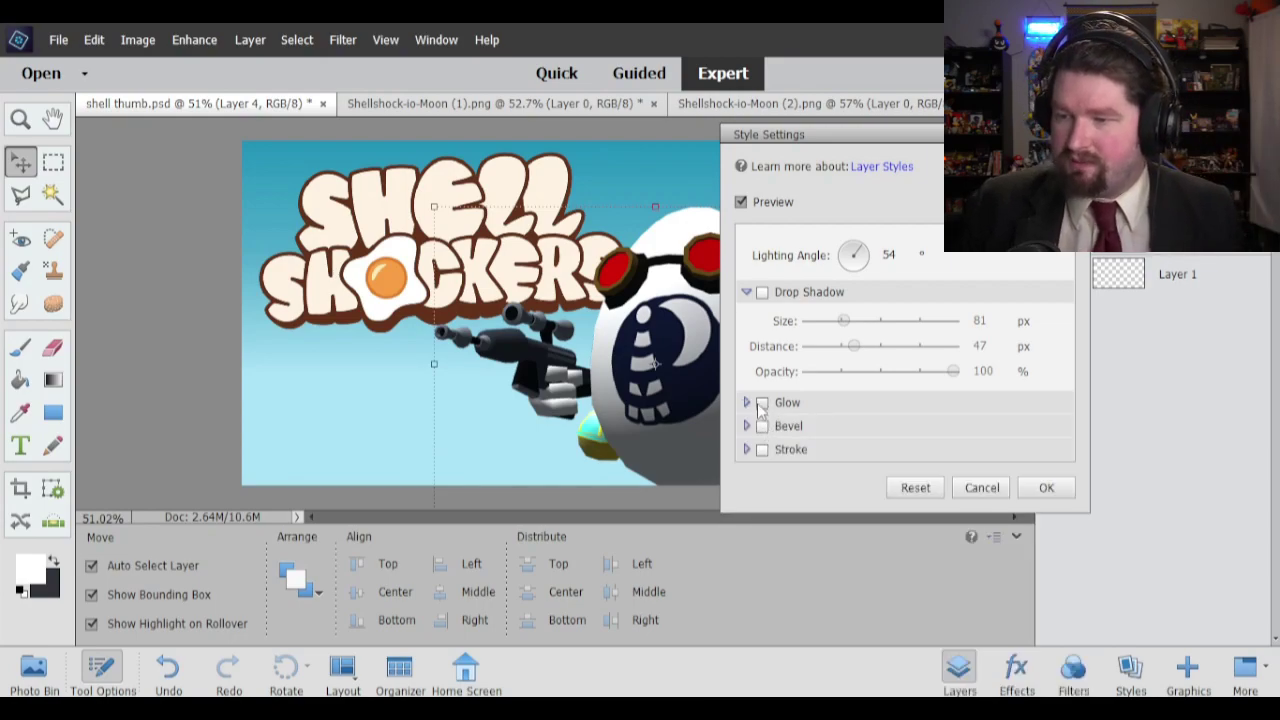
left_click(762, 426)
left_click(759, 425)
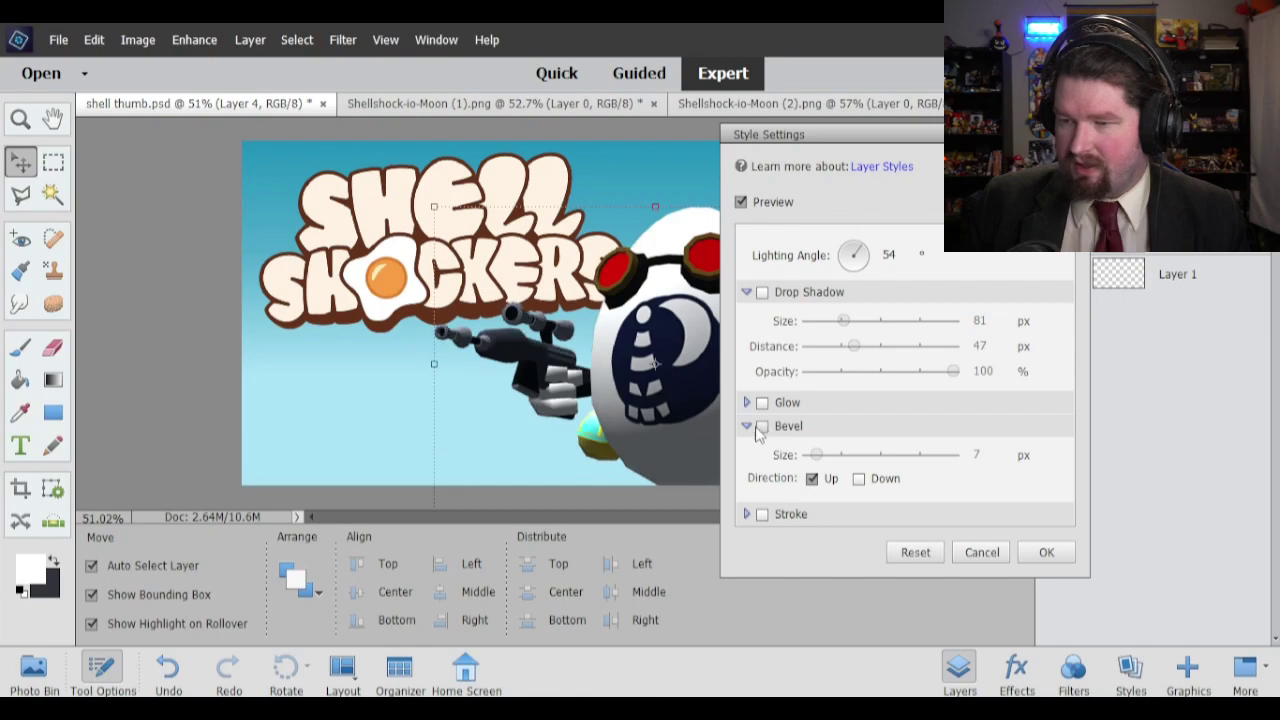
left_click(746, 426)
Try a red outside stroke of 10 px at 100% opacity around the egg.
left_click(762, 449)
left_click(1051, 481)
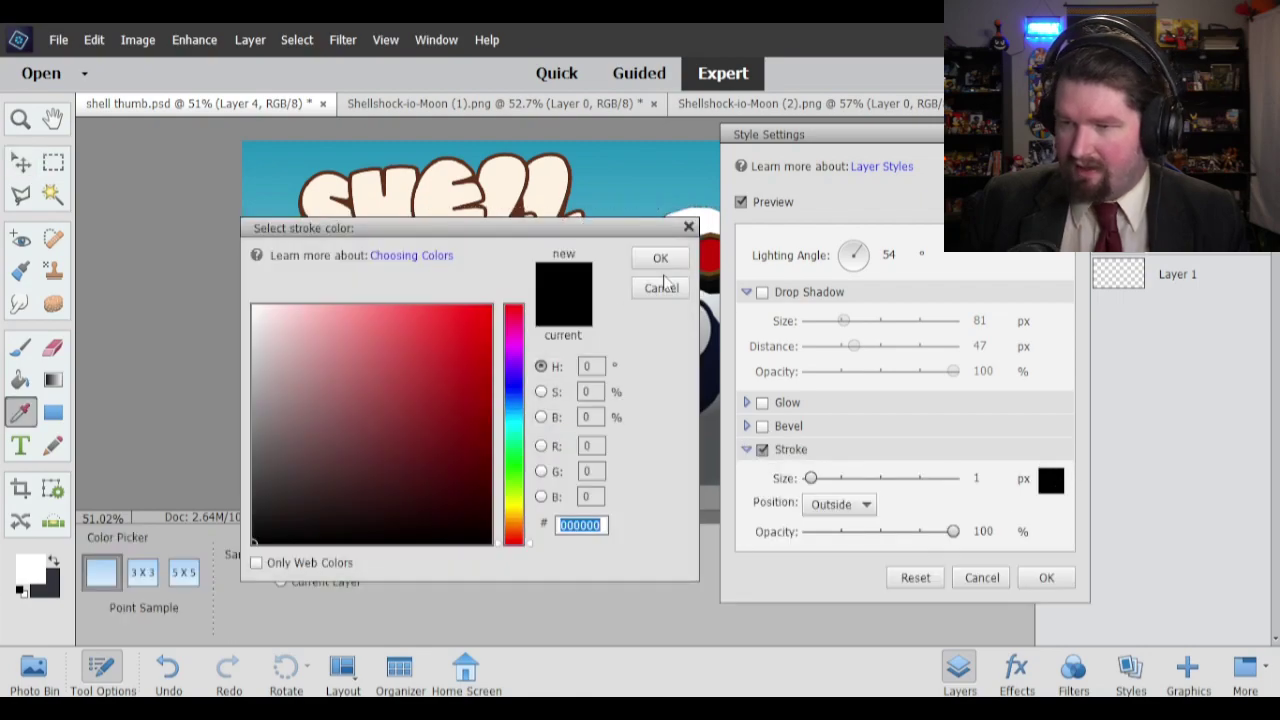
left_click(490, 307)
left_click(660, 258)
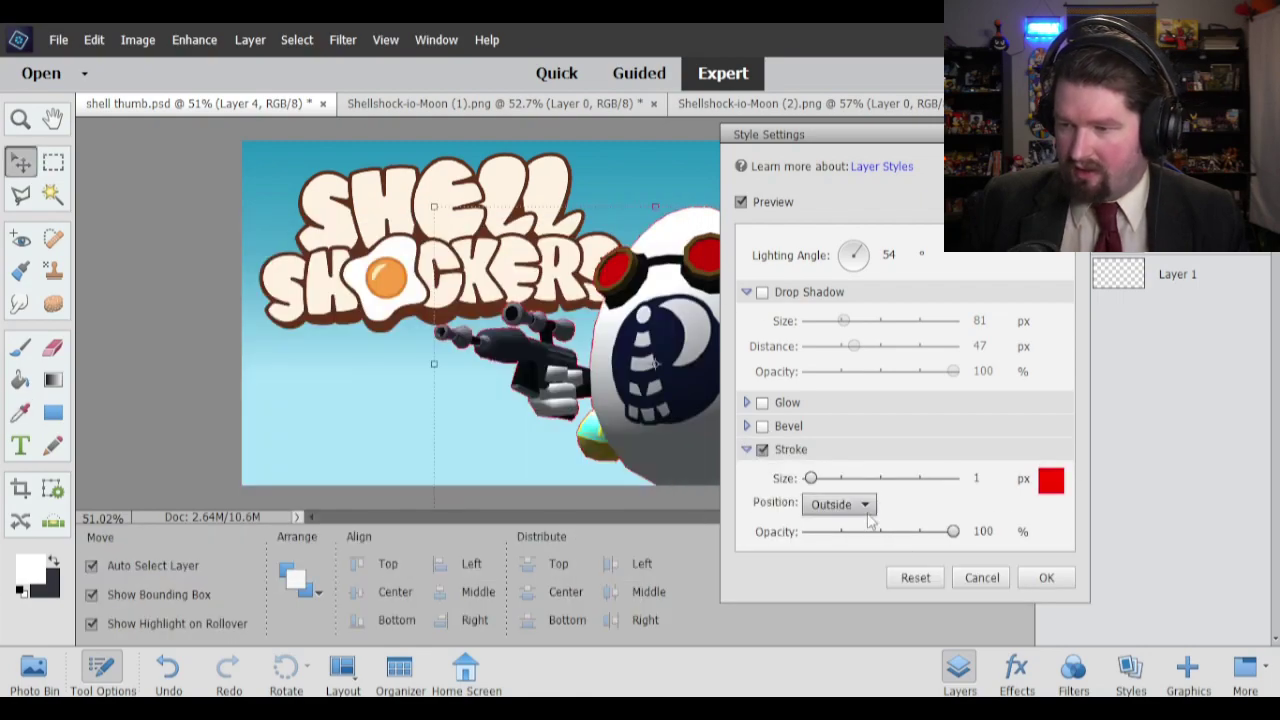
mouse_move(811, 478)
left_mouse_down()
mouse_move(837, 478)
mouse_move(819, 478)
left_mouse_up()
left_click_drag(858, 127, 1098, 206)
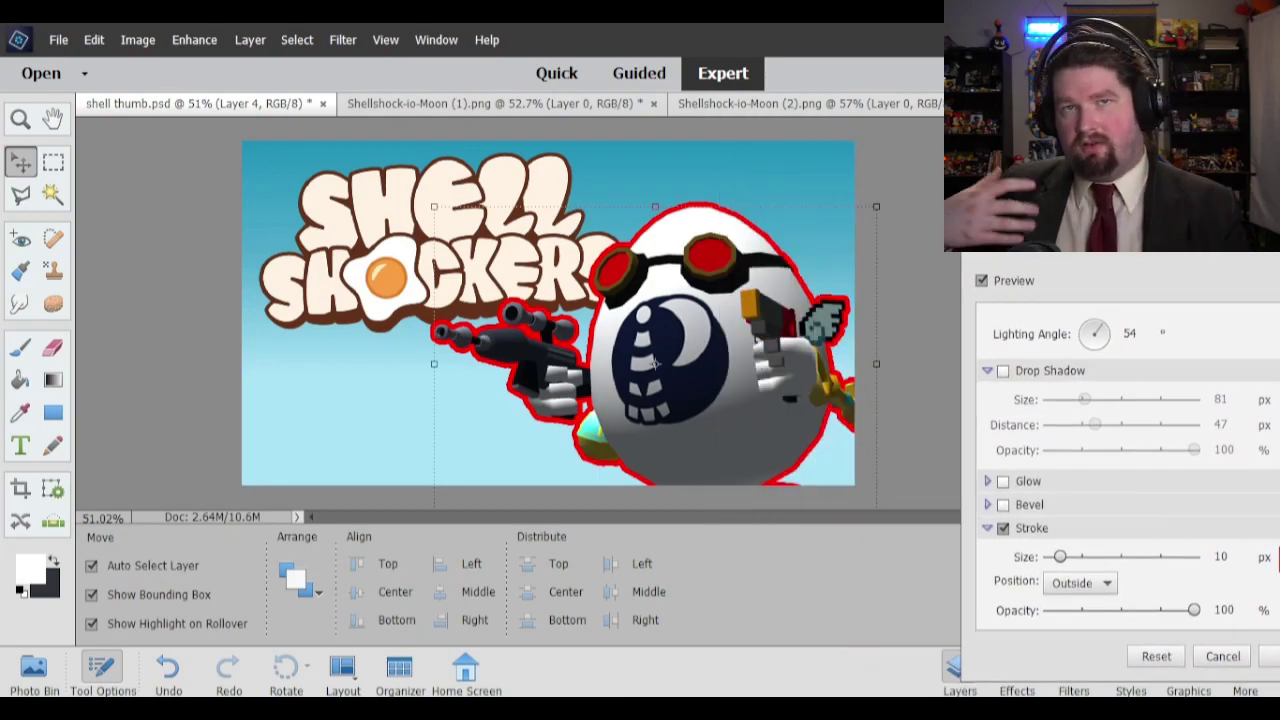
left_click_drag(1098, 212, 960, 147)
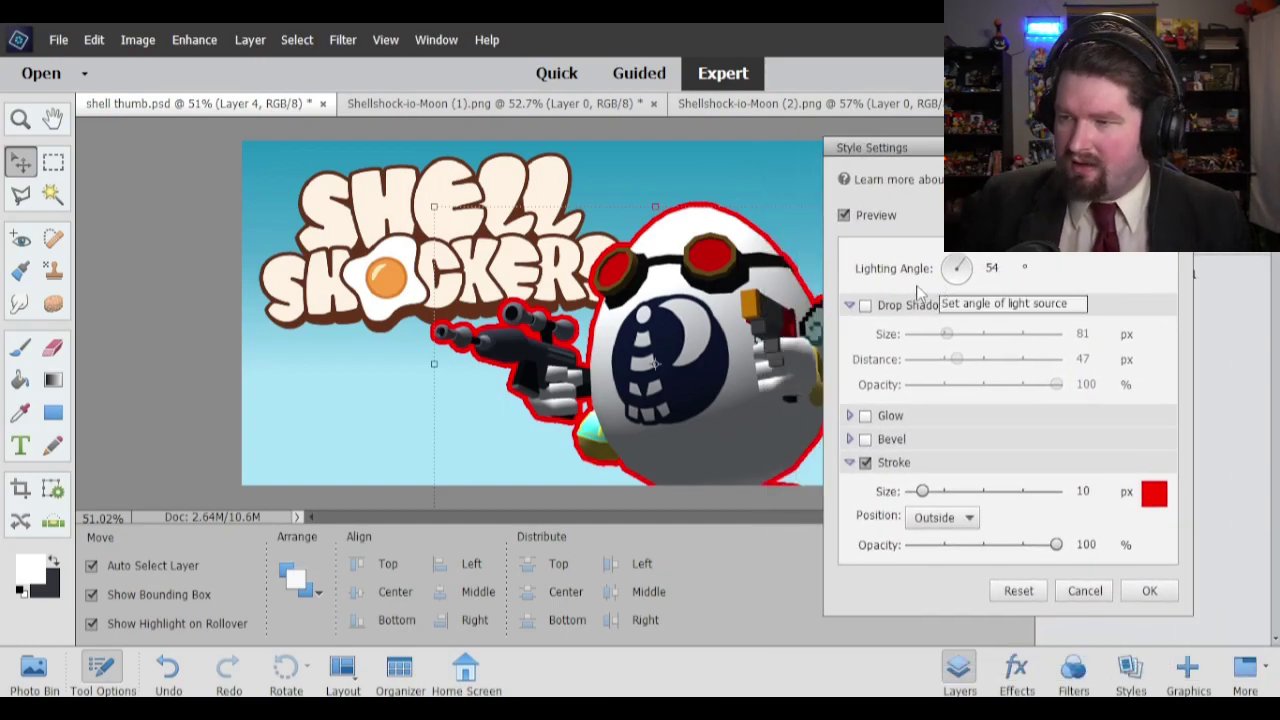
left_click_drag(965, 147, 239, 187)
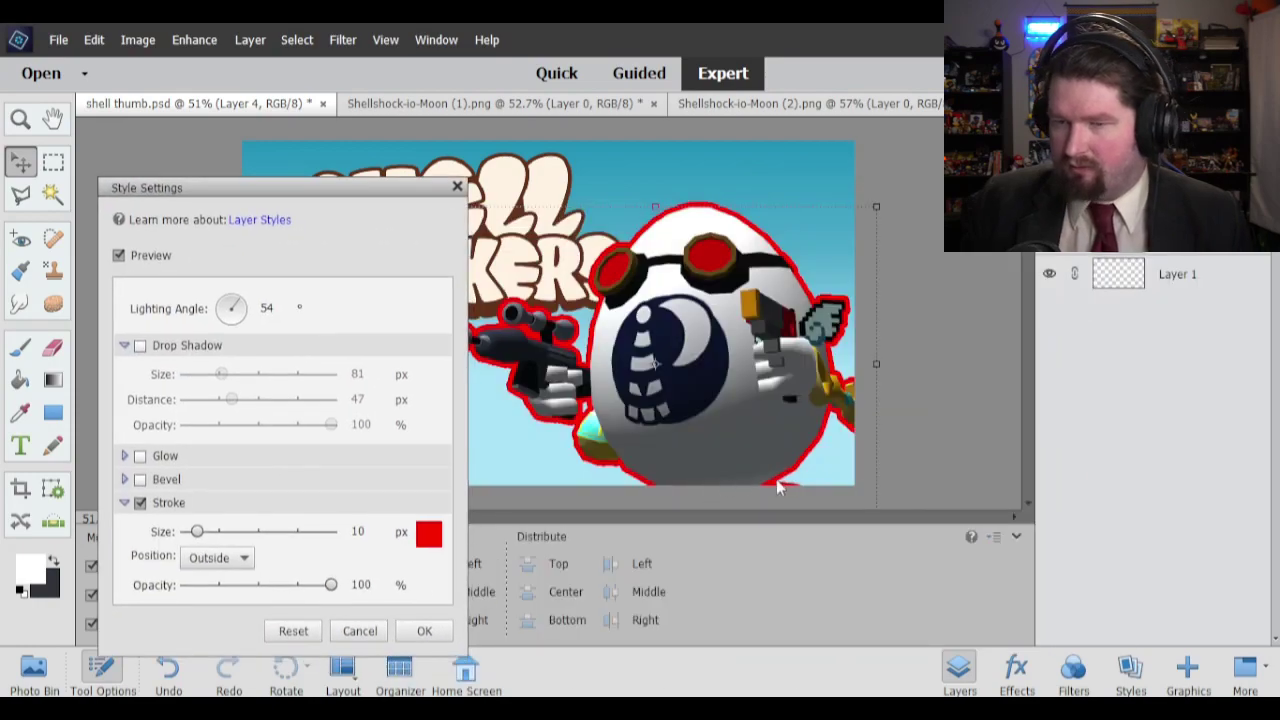
left_click_drag(326, 193, 928, 148)
left_click(749, 461)
left_click(734, 463)
Enable an outer glow on the egg and set its colour to red.
left_click(748, 415)
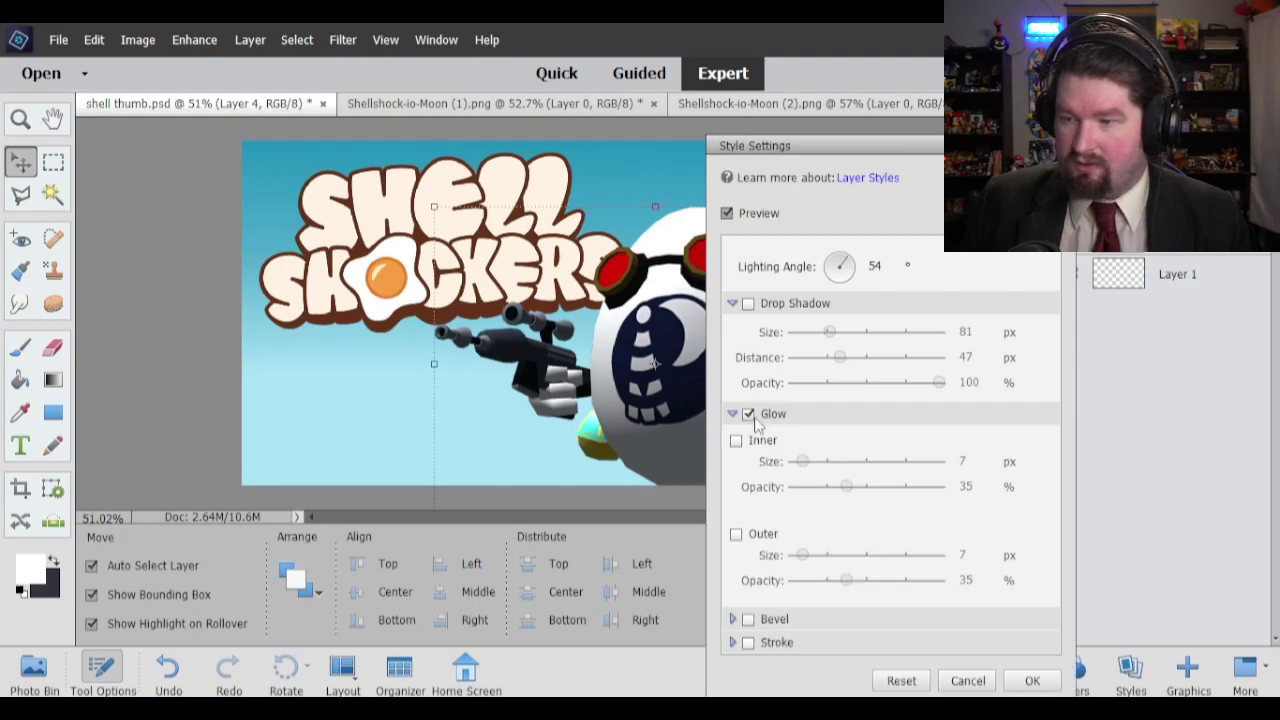
left_click(736, 534)
left_click(1037, 557)
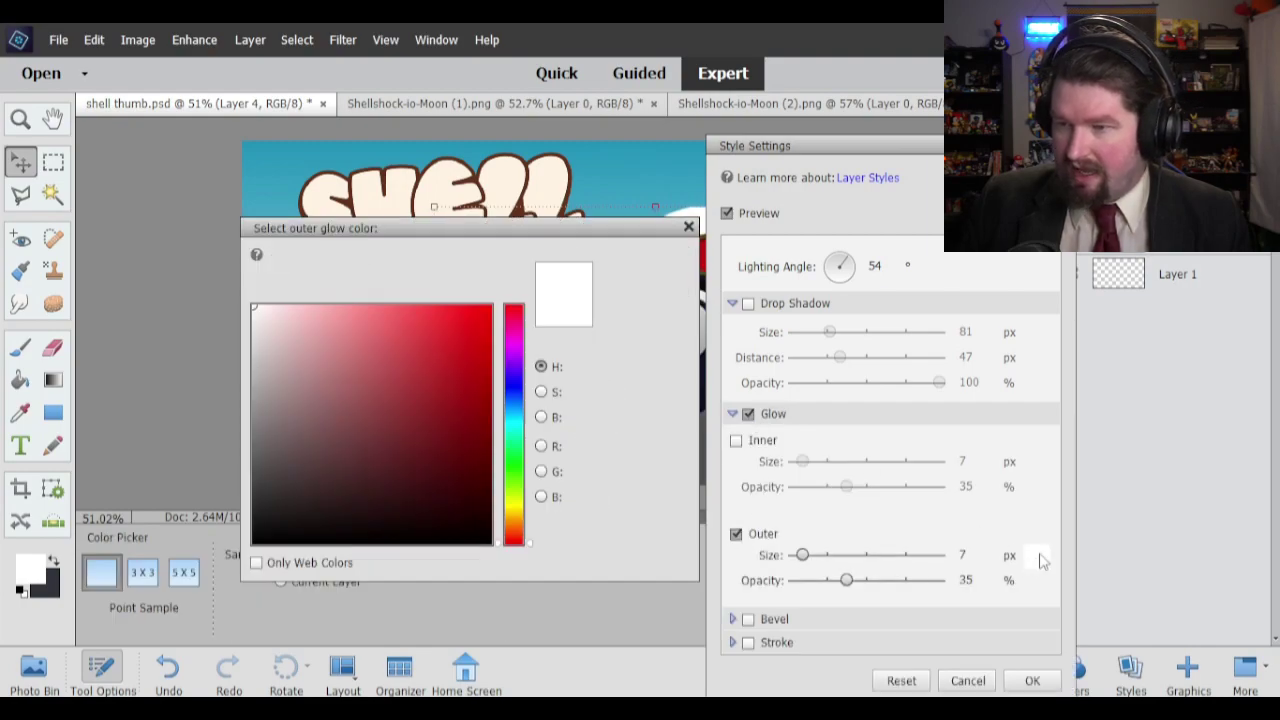
type("ff0000")
left_click(658, 258)
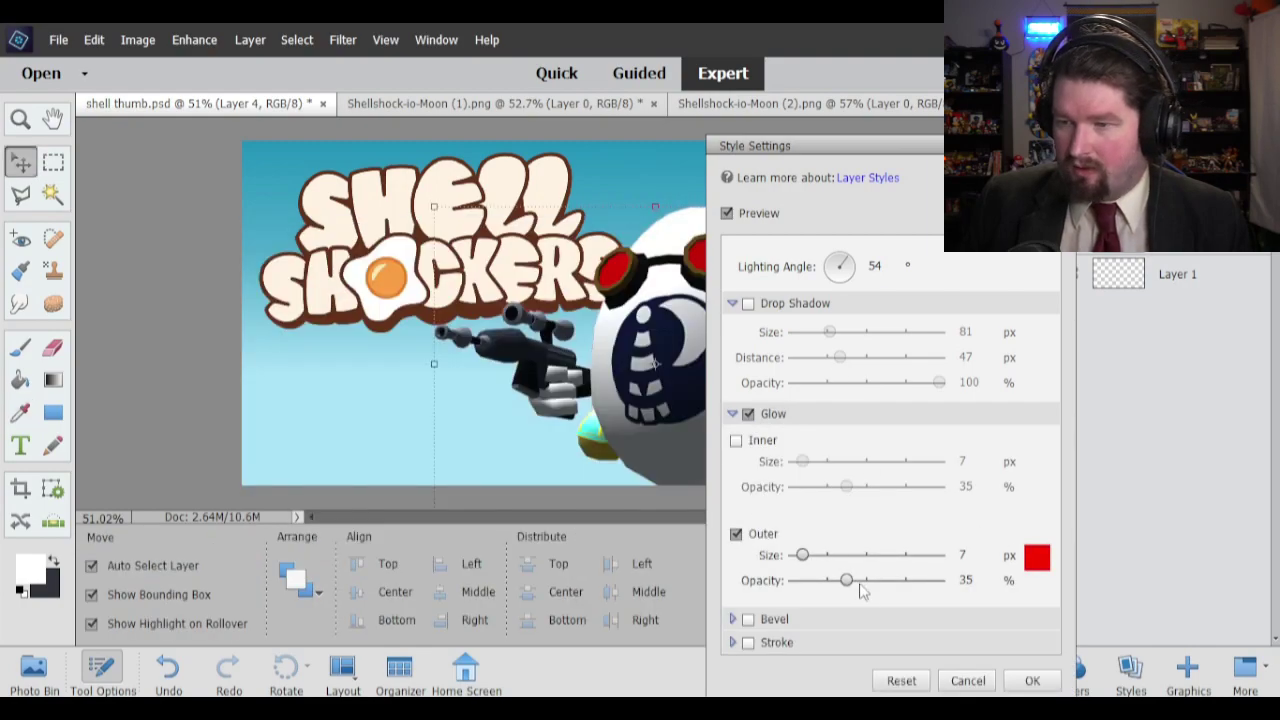
Widen the egg's outer glow beyond 10 px at 100% opacity, apply the style and simplify the egg layer.
left_click(837, 555)
left_click_drag(860, 580, 908, 582)
left_click_drag(835, 555, 806, 555)
left_click_drag(926, 582, 1050, 585)
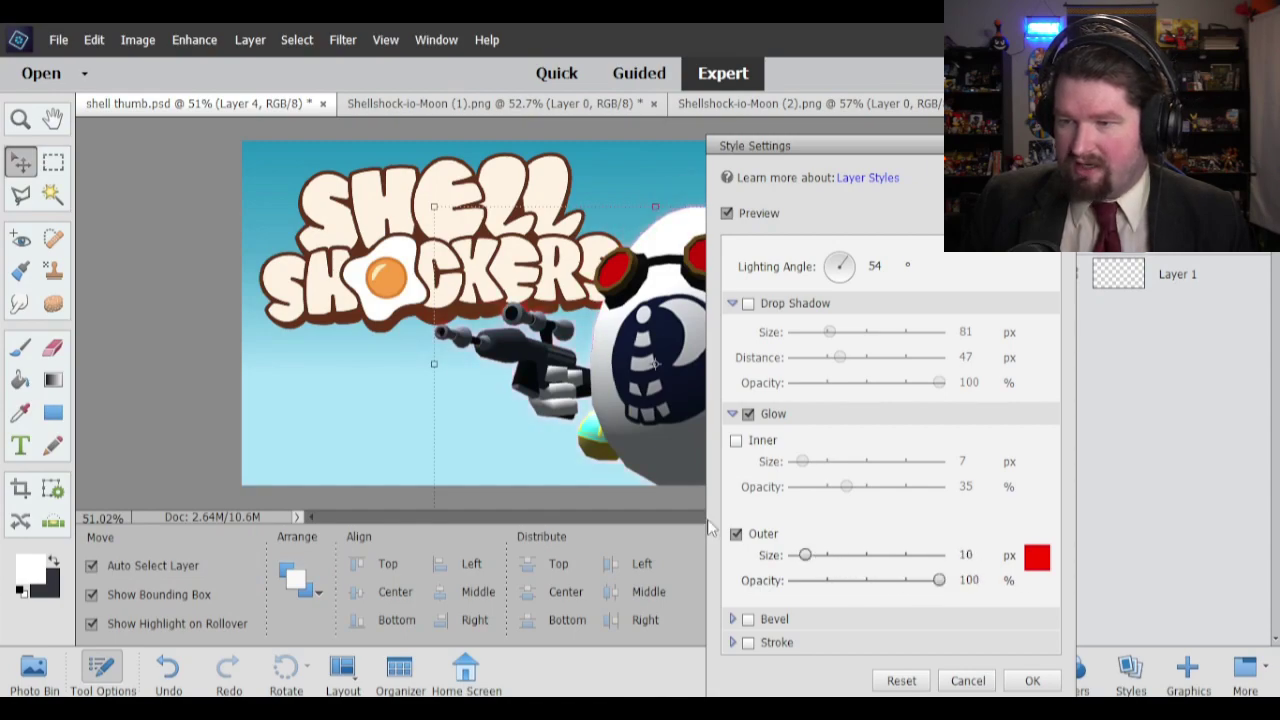
left_click_drag(805, 555, 829, 555)
left_click(1032, 680)
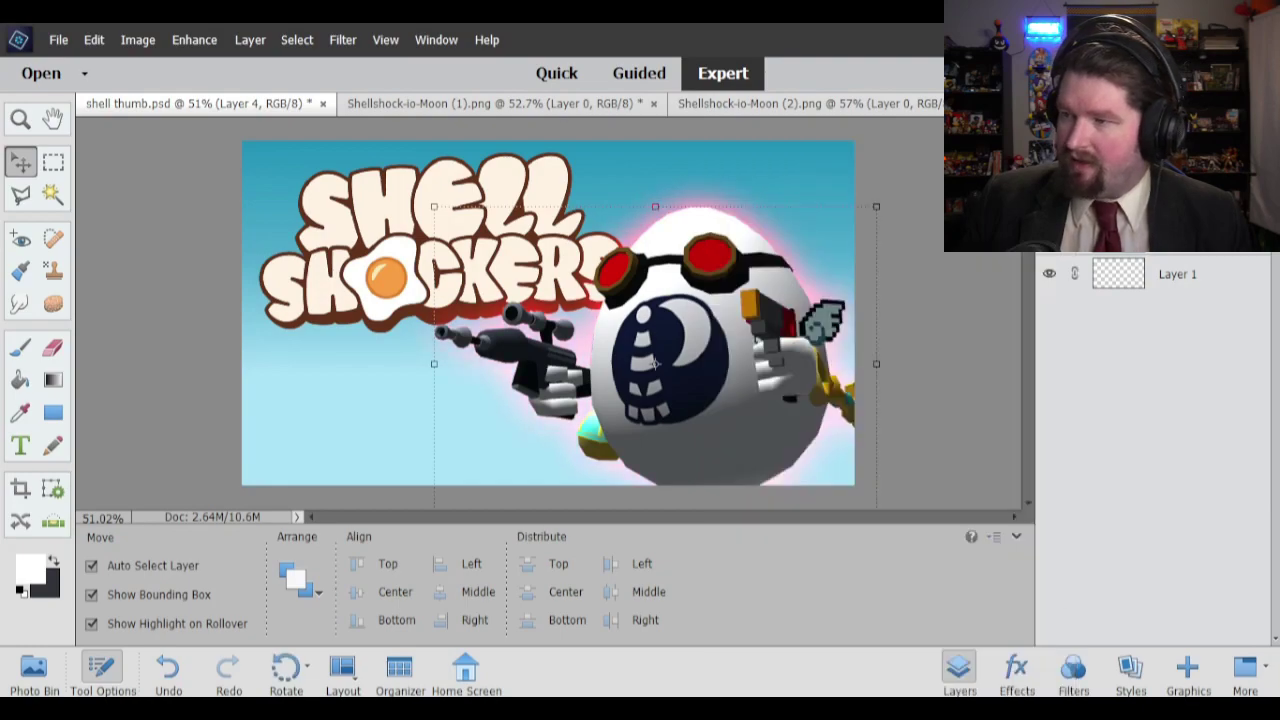
right_click(1100, 274)
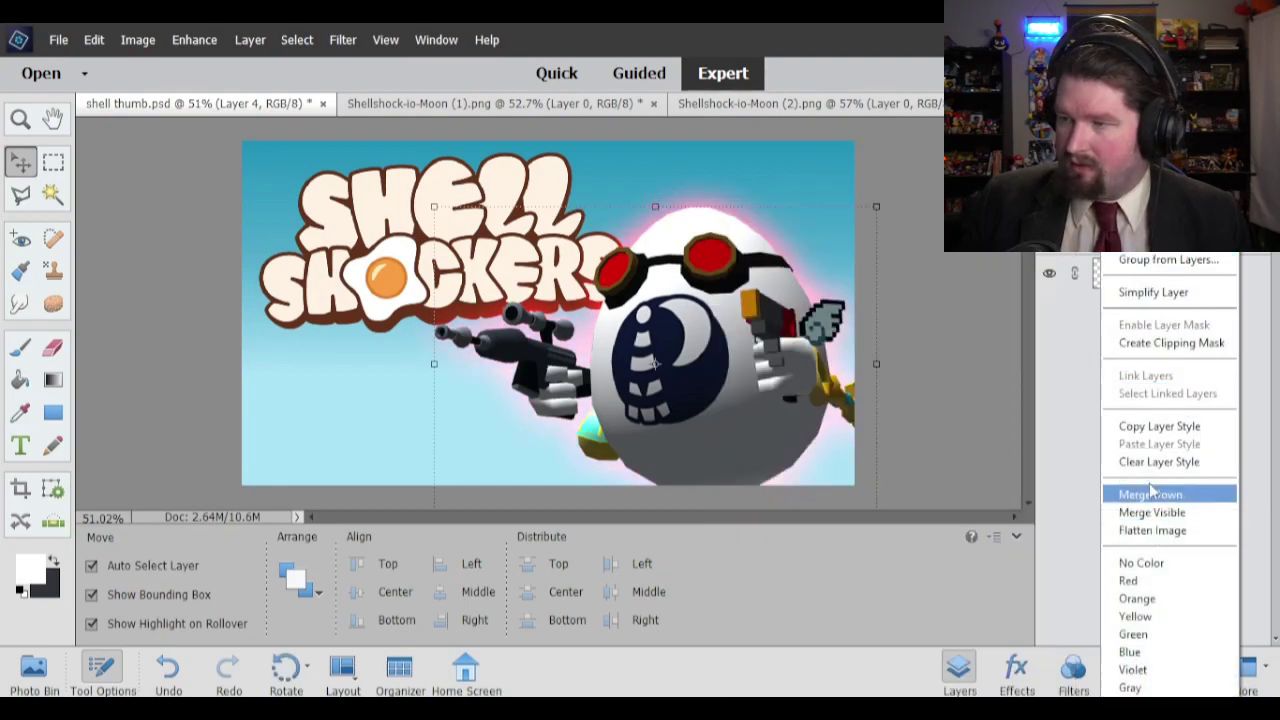
left_click(1150, 293)
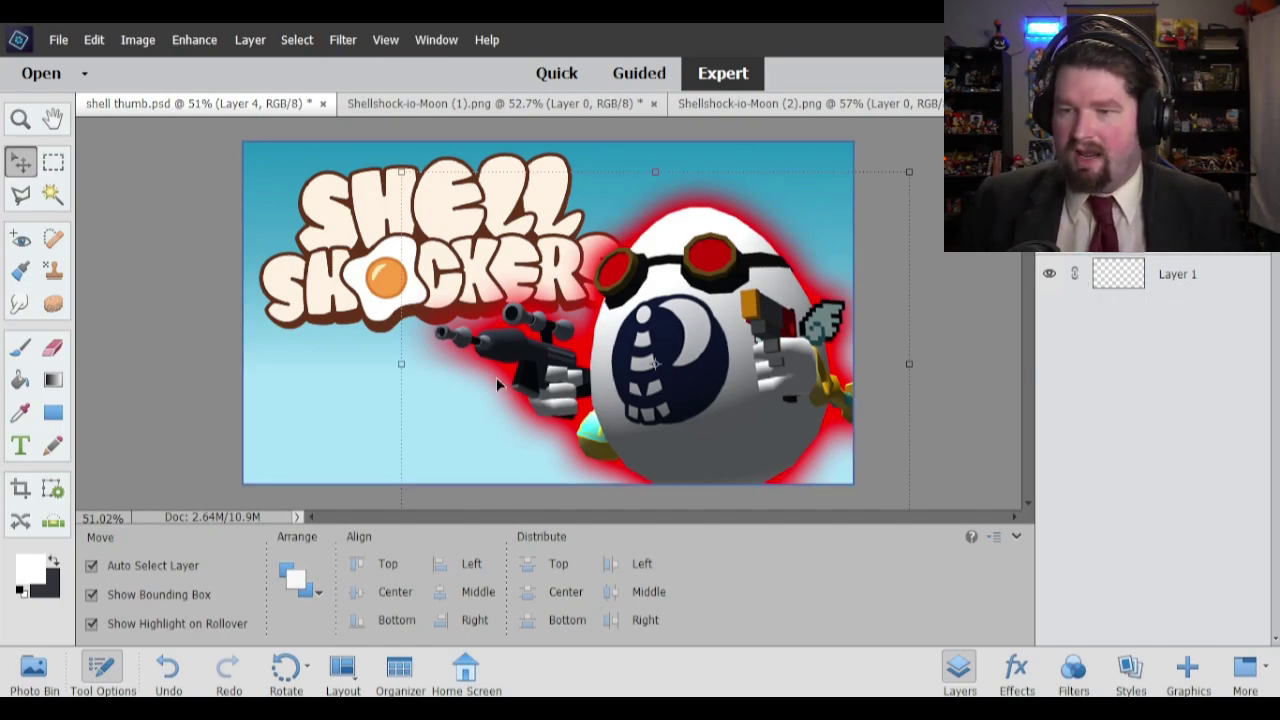
Copy the castle screenshot from Shellshock-io-Moon (1).png into shell thumb.psd, directly above the blue gradient background layer.
left_click(337, 403)
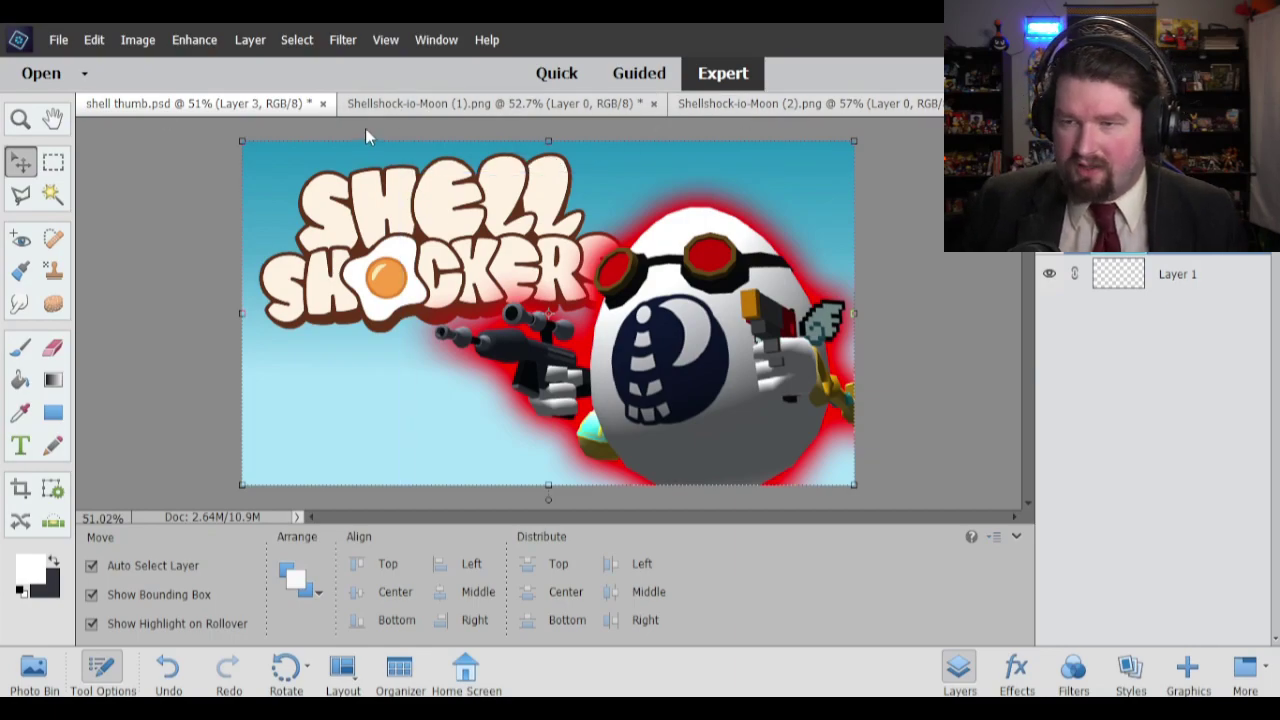
left_click(385, 104)
left_click_drag(457, 104, 808, 205)
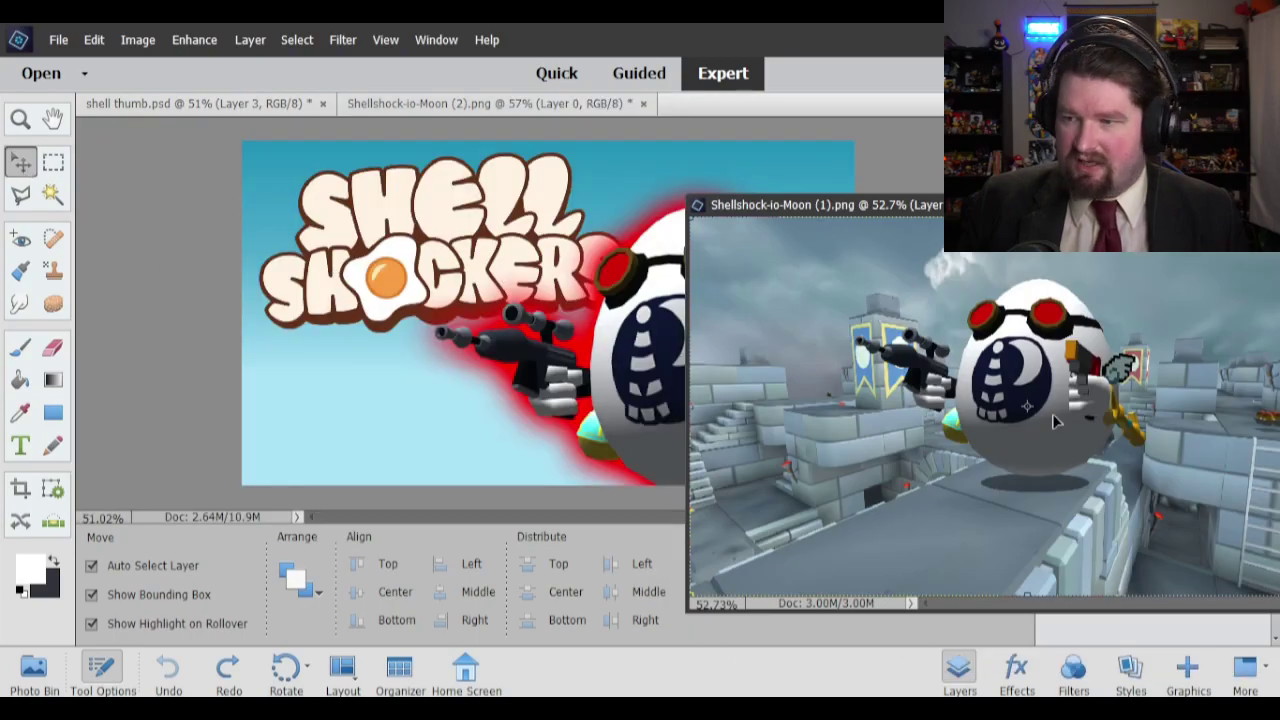
left_click_drag(1047, 419, 558, 360)
left_click_drag(352, 423, 257, 378)
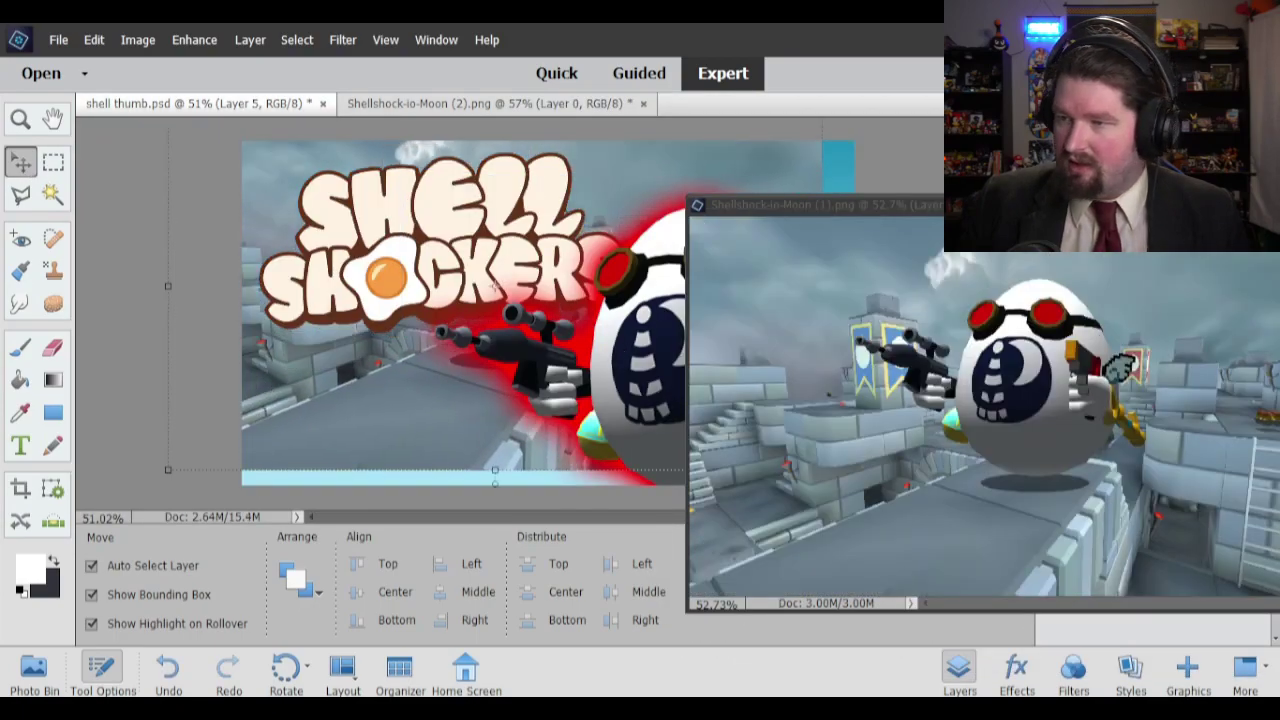
Close Shellshock-io-Moon (1).png without saving its changes.
left_click(1027, 405)
left_click_drag(1260, 204, 745, 216)
left_click(840, 214)
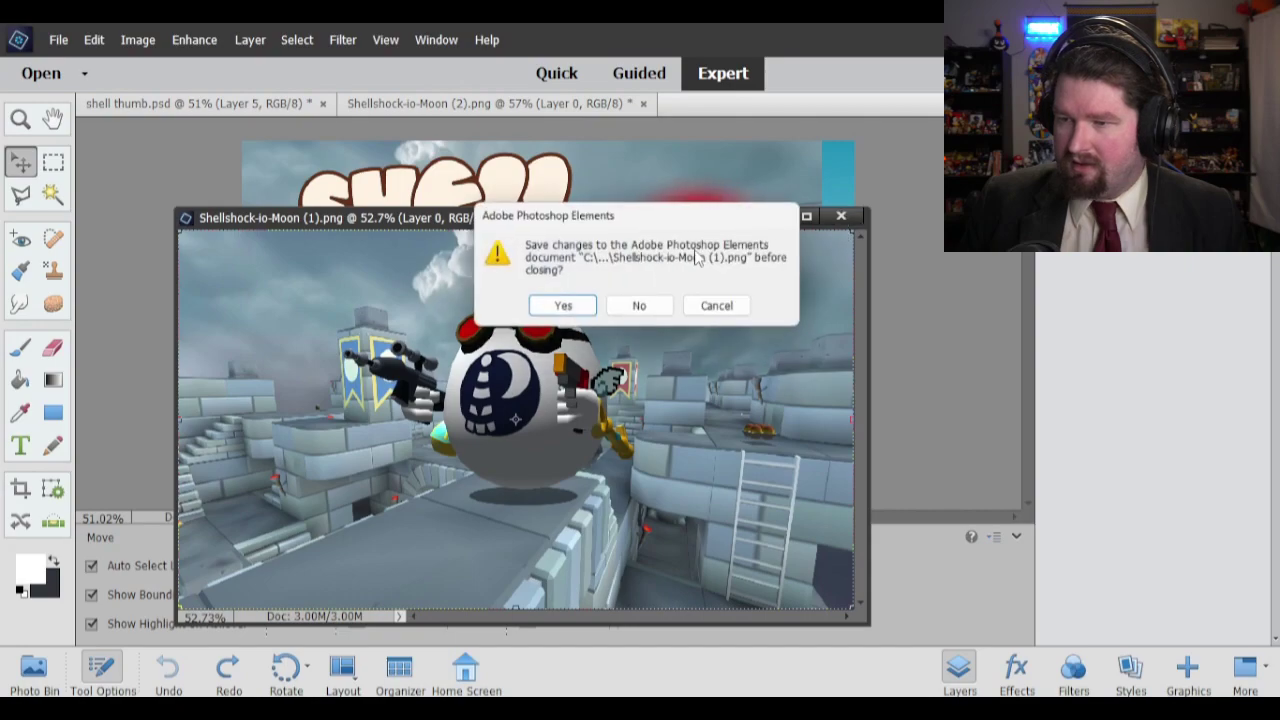
left_click(659, 307)
Hide the glowing egg layer and enlarge the castle screenshot to about 130%, positioned to fill the canvas with its egg right of centre.
left_click(1049, 200)
left_click_drag(502, 369, 708, 468)
left_click_drag(374, 201, 165, 82)
left_click_drag(688, 309, 778, 386)
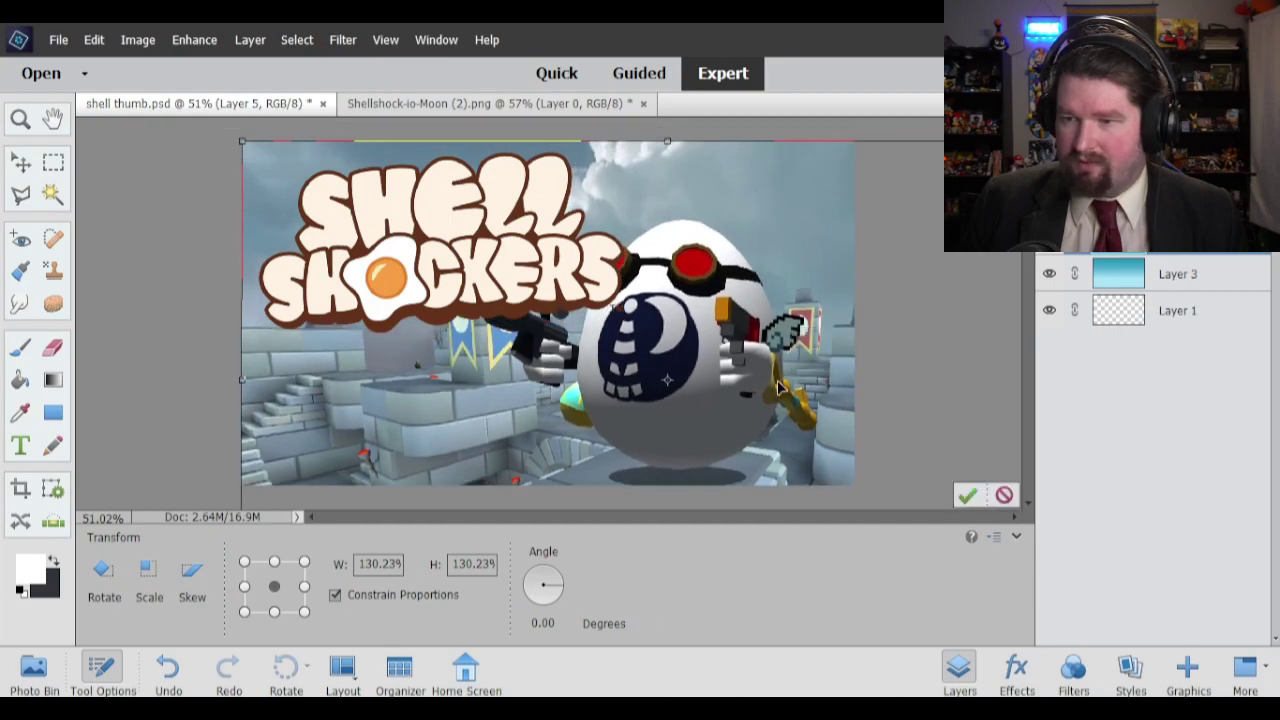
left_click(968, 496)
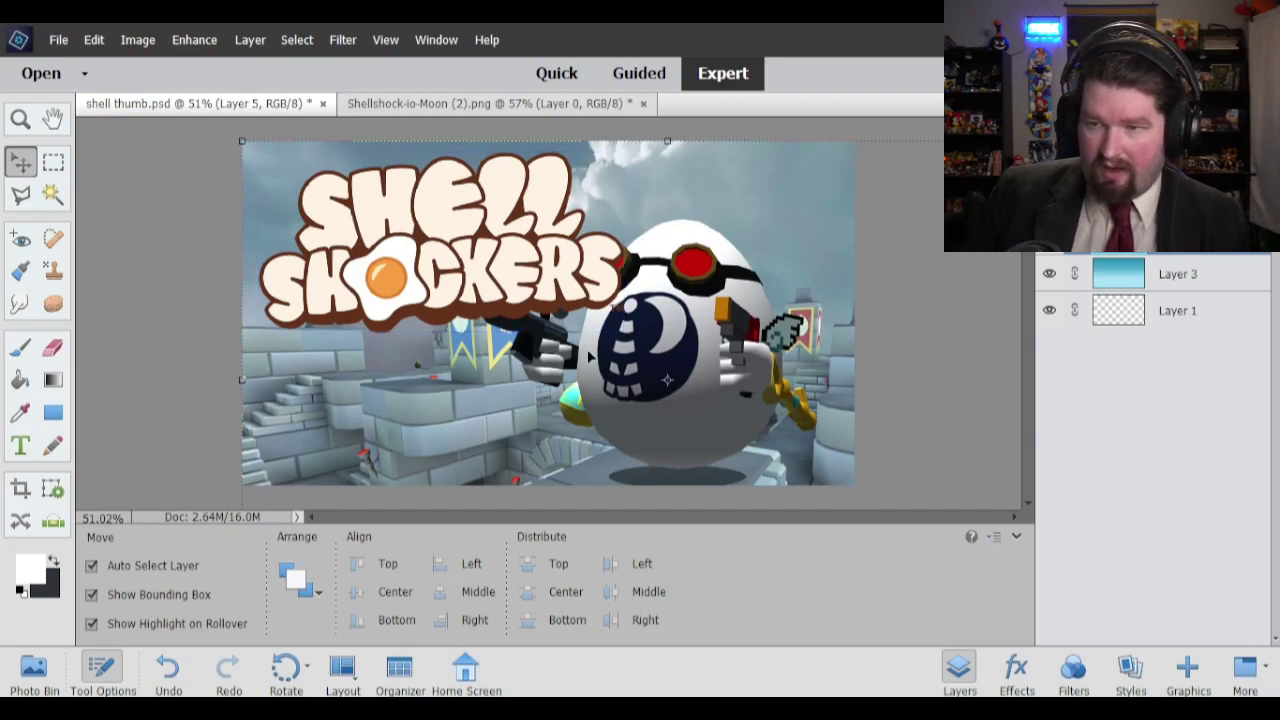
Copy the cut-out egg from Shellshock-io-Moon (2).png into shell thumb.psd above the castle layer and close the source file.
left_click(400, 103)
left_click_drag(519, 243, 260, 114)
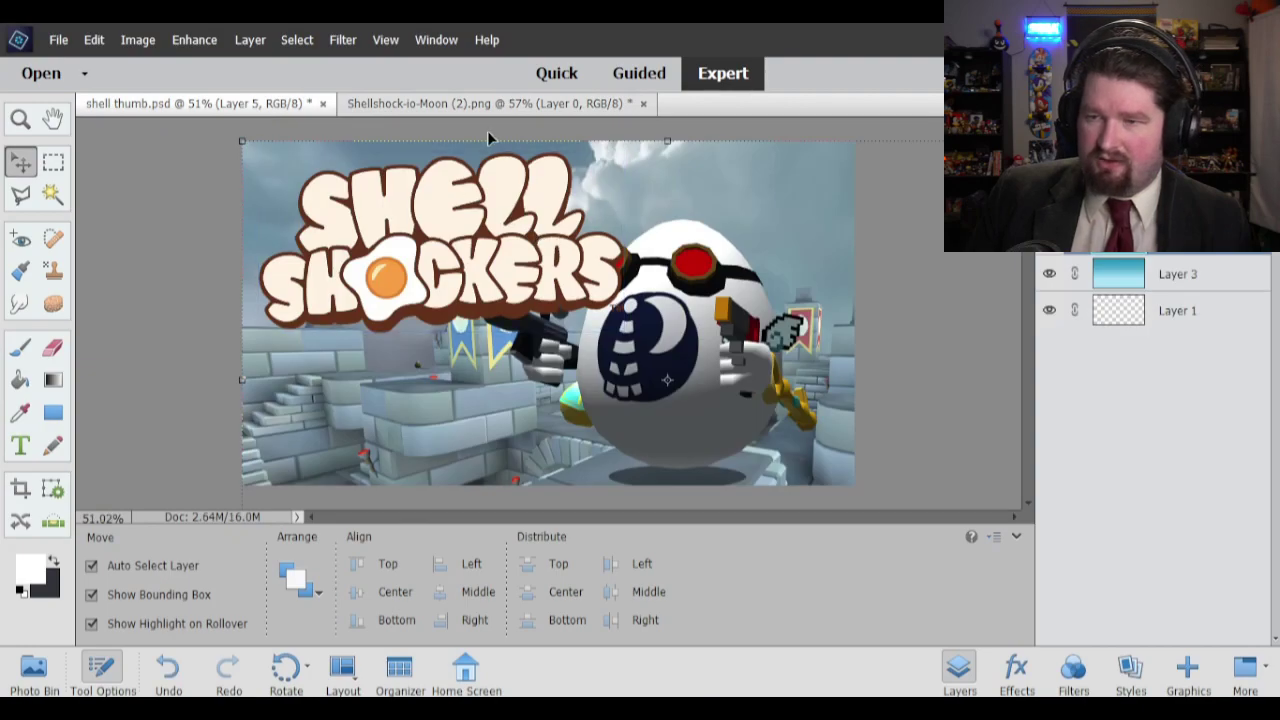
left_click_drag(490, 103, 850, 215)
left_click_drag(903, 345, 647, 394)
left_click_drag(1040, 216, 601, 231)
left_click(943, 228)
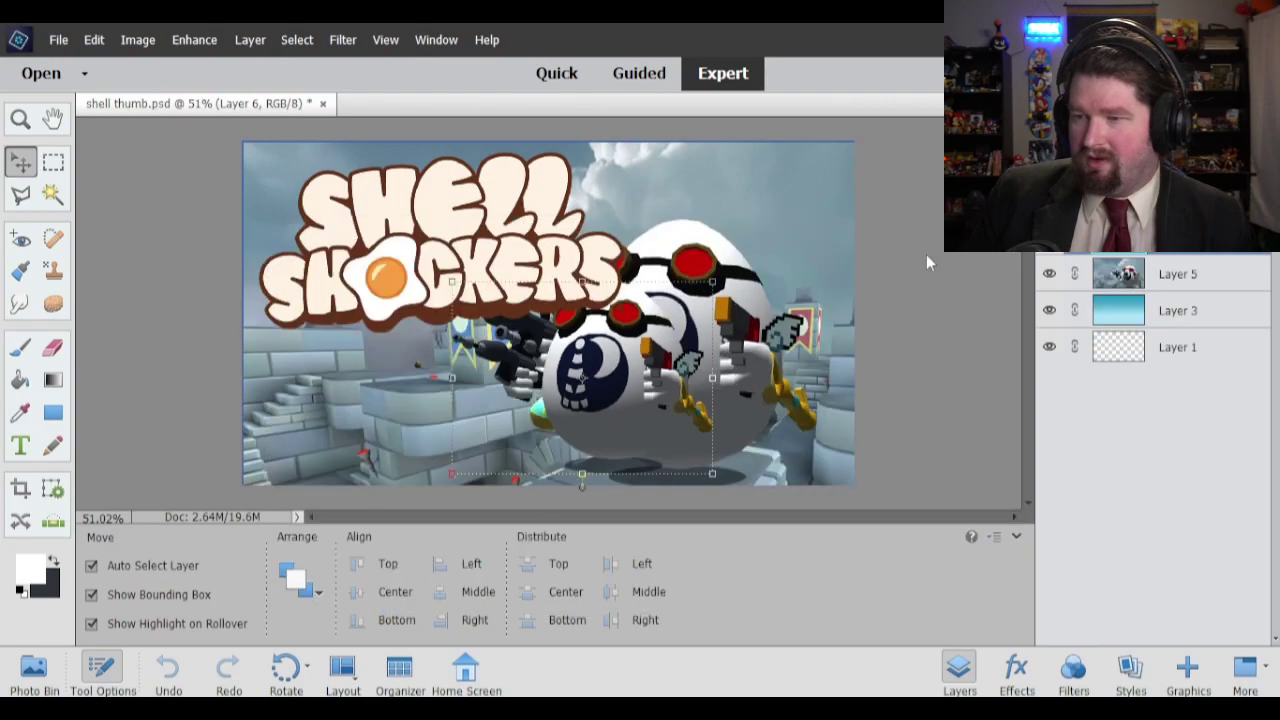
Enlarge the cut-out egg to about 141% and place it over the egg in the castle screenshot.
left_click_drag(621, 363, 675, 370)
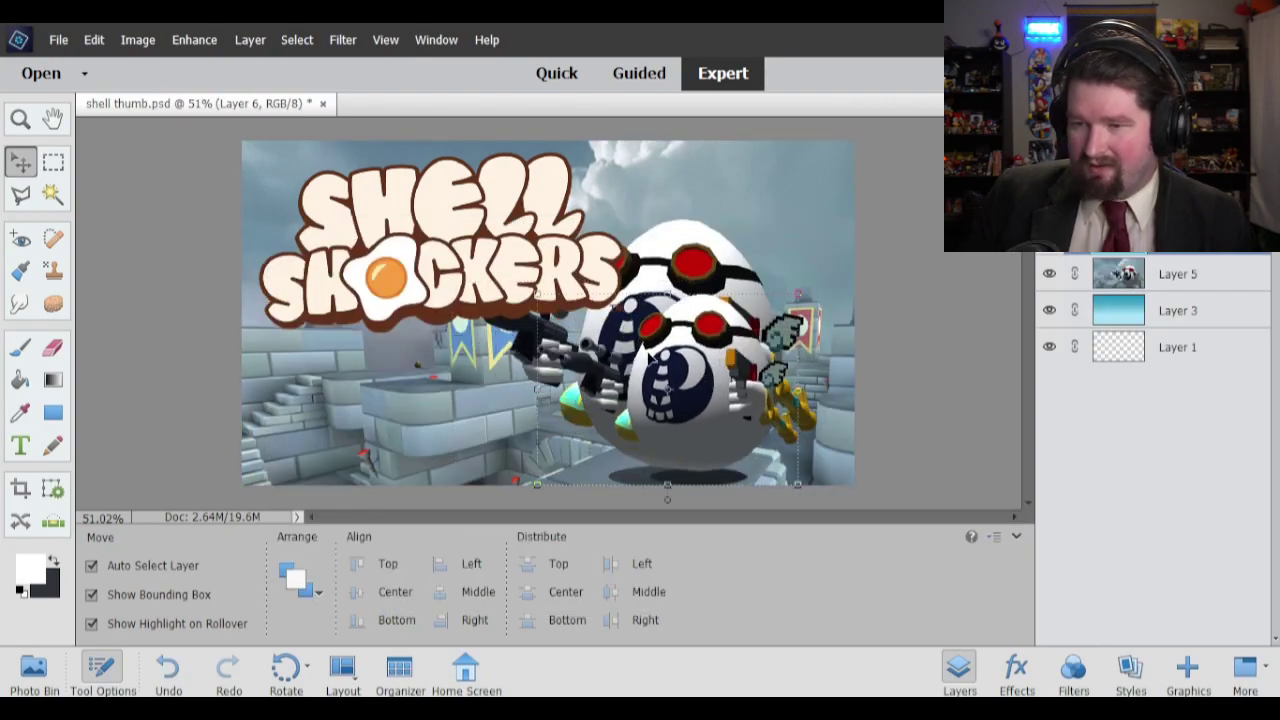
left_click_drag(537, 293, 431, 218)
left_click_drag(666, 370, 652, 395)
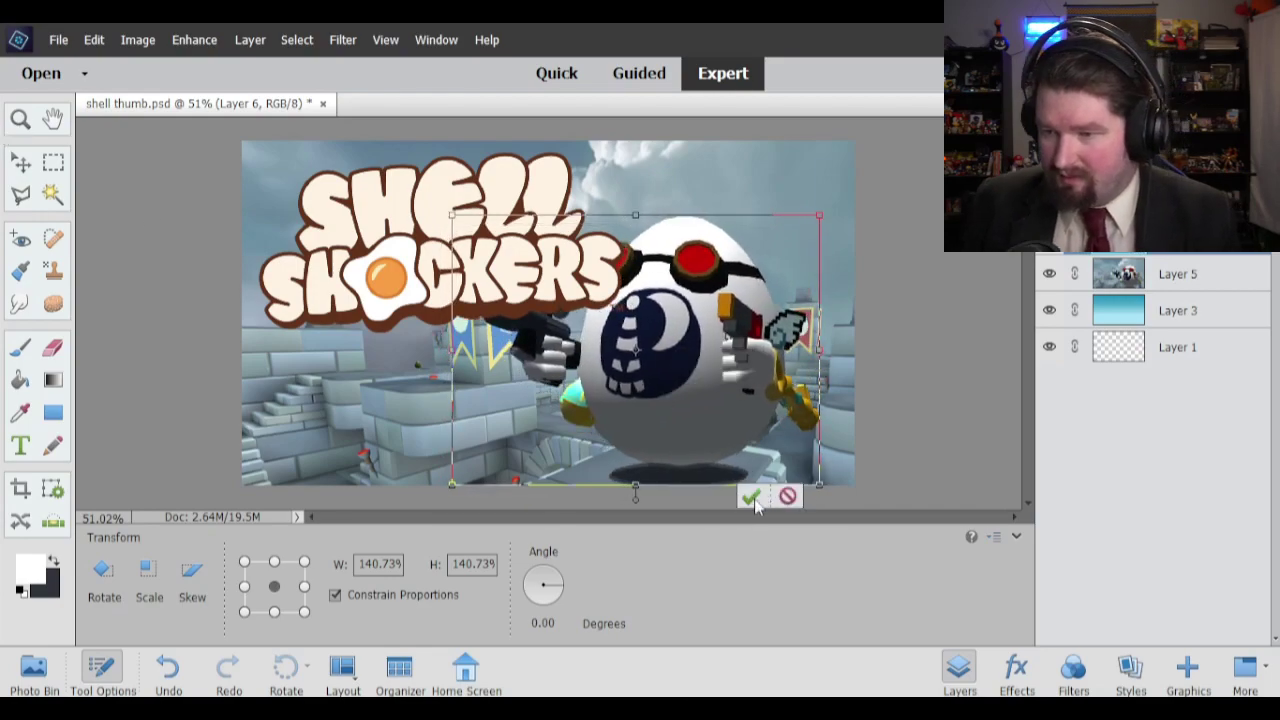
Nudge the cut-out egg into exact alignment with the castle screenshot's egg and apply the transform.
key("Right")
key("Right")
key("Left")
key("Left")
key("Left")
key("Left")
key("Left")
key("Left")
key("Left")
key("Left")
key("Down")
key("Down")
key("Down")
key("Down")
key("Down")
key("Down")
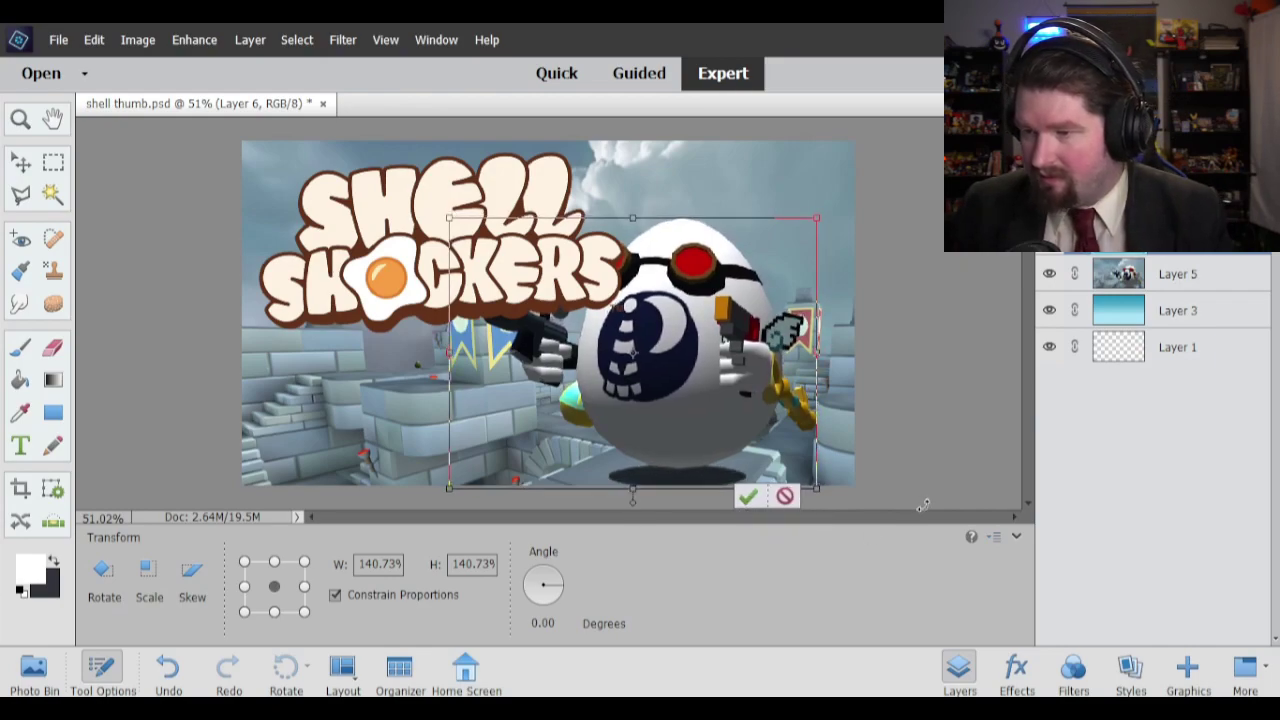
left_click(748, 497)
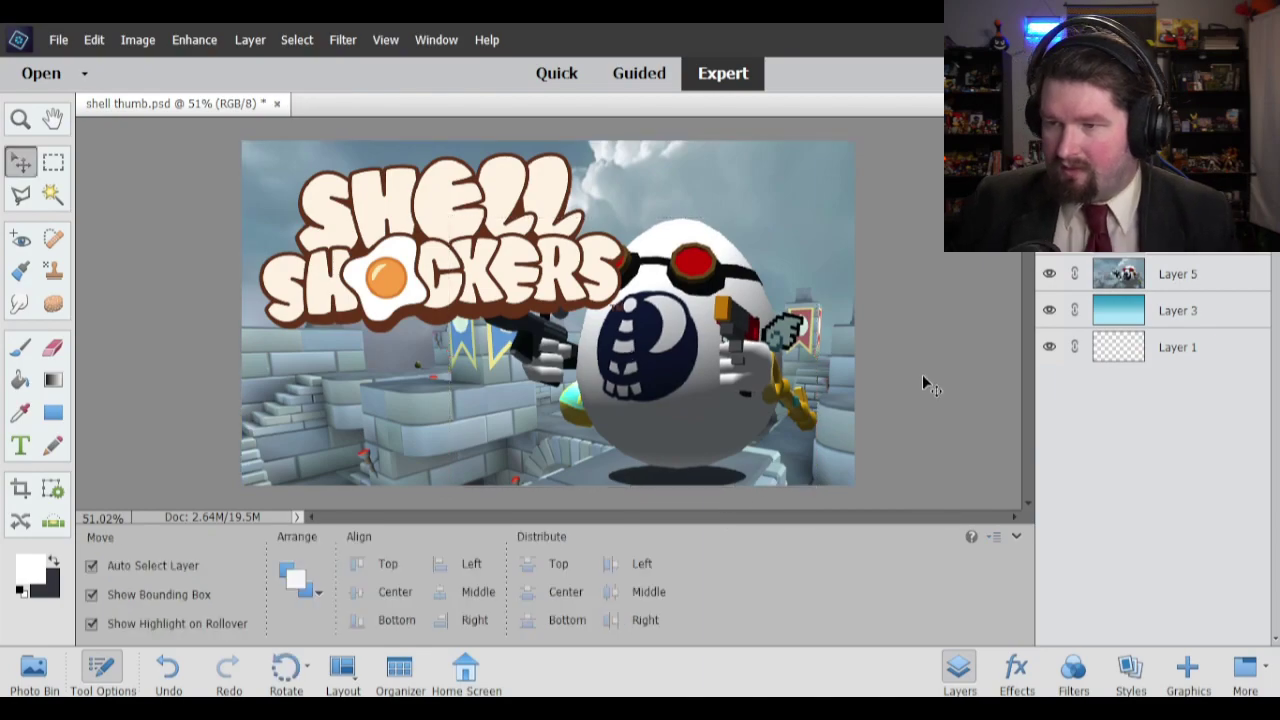
Reorder the layers so the Shell Shockers logo sits behind the cut-out egg.
left_click_drag(1183, 205, 1183, 258)
left_click(937, 298)
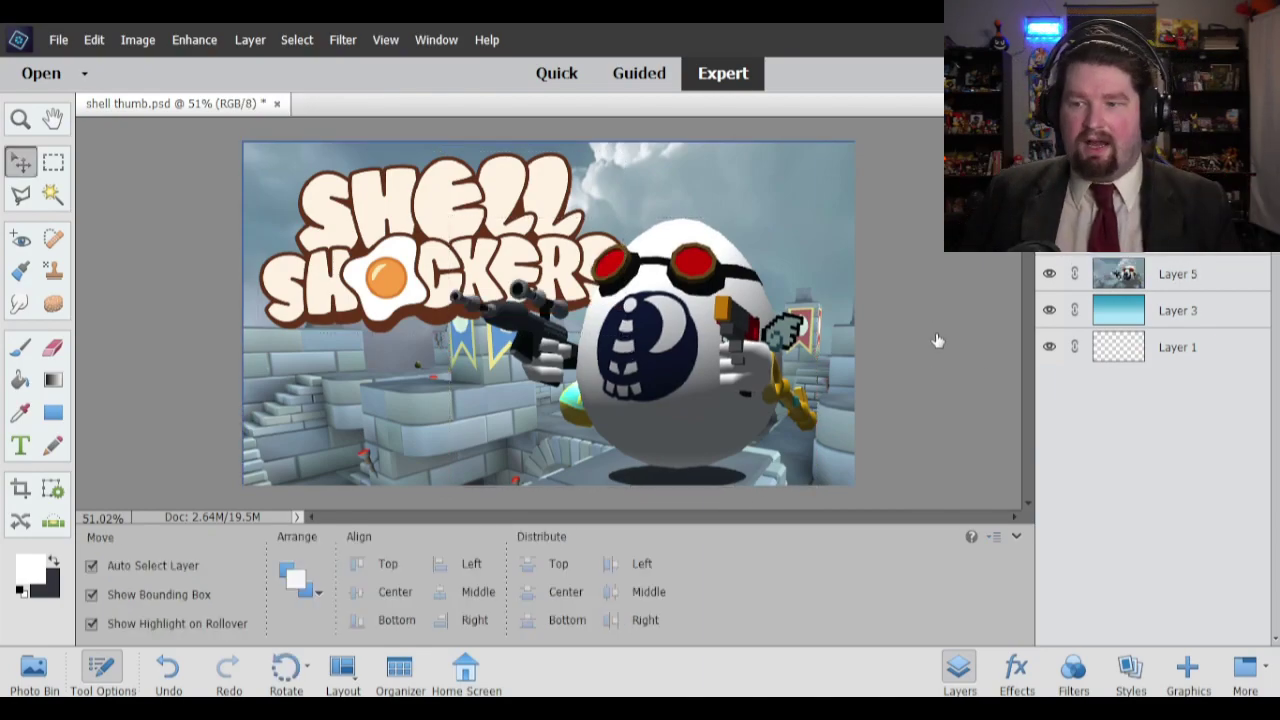
Apply a Gaussian Blur with a 4.0-pixel radius to the castle screenshot layer.
left_click(1200, 276)
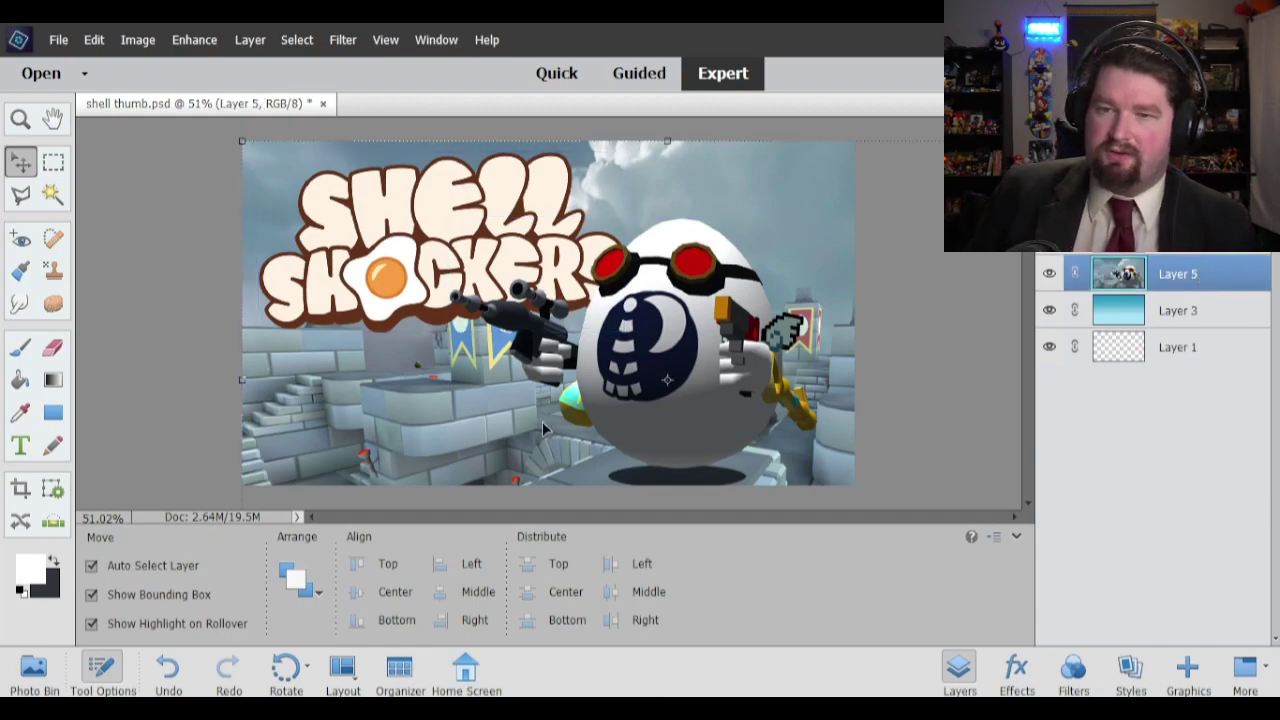
left_click(343, 40)
mouse_move(372, 167)
left_click(562, 218)
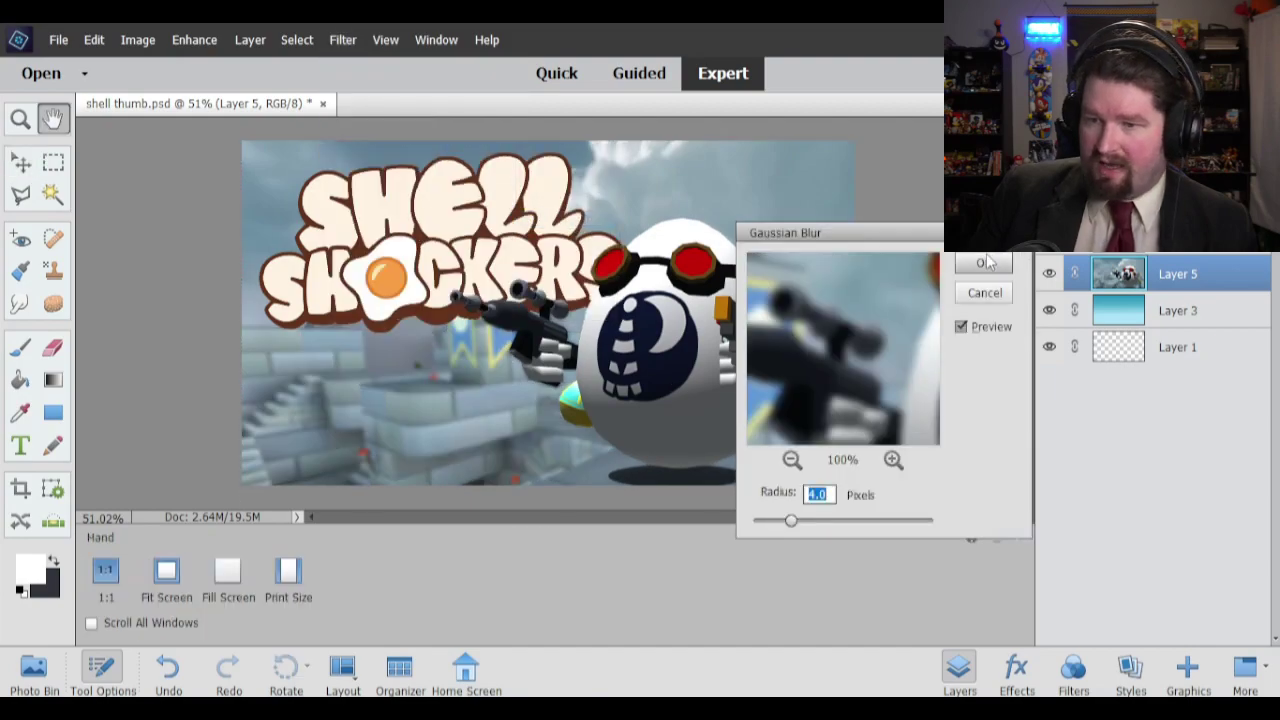
left_click(984, 263)
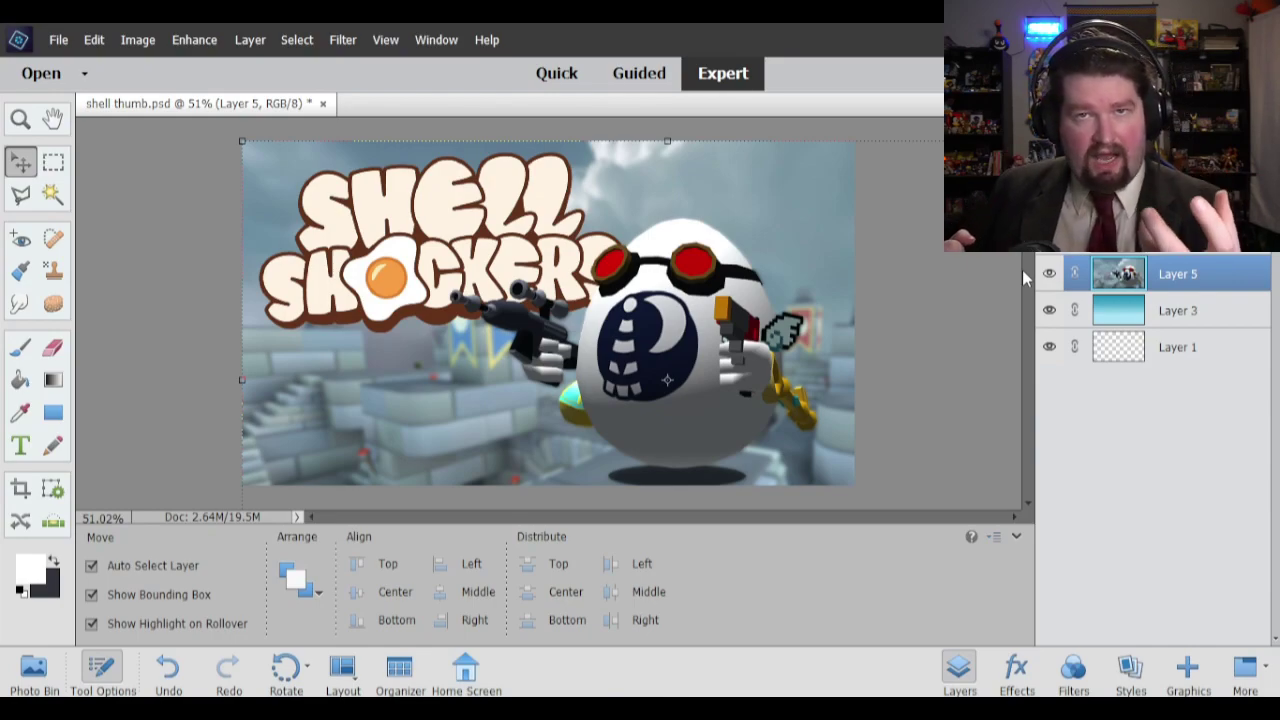
Give the cut-out egg a black drop shadow with 73 px size, 53 px distance, 100% opacity and a 45° lighting angle.
key("ctrl+v")
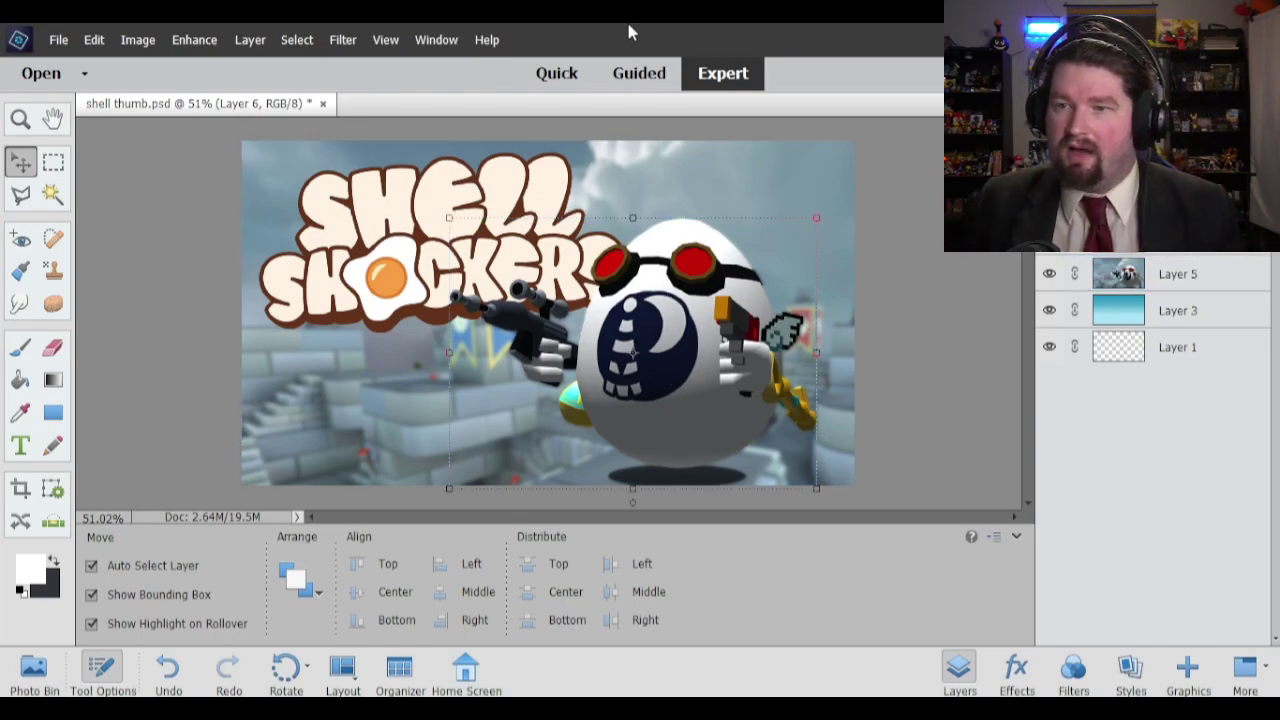
left_click(342, 40)
mouse_move(380, 48)
mouse_move(342, 40)
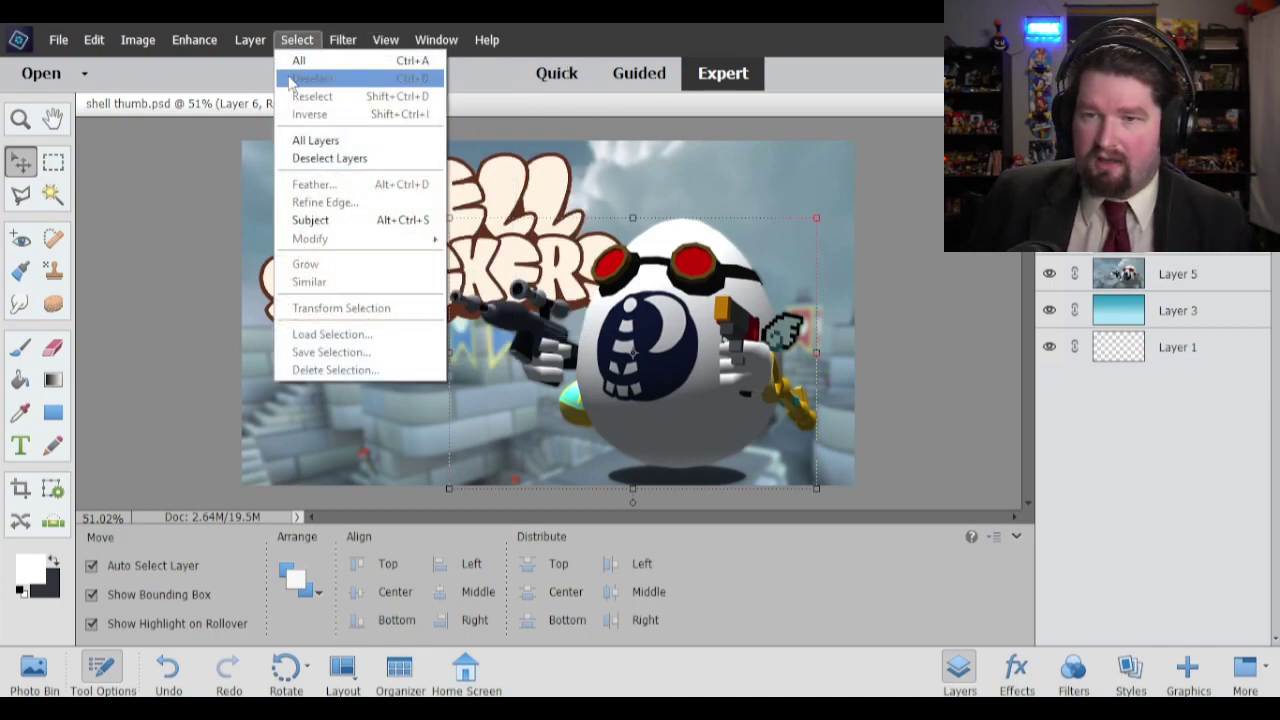
mouse_move(250, 45)
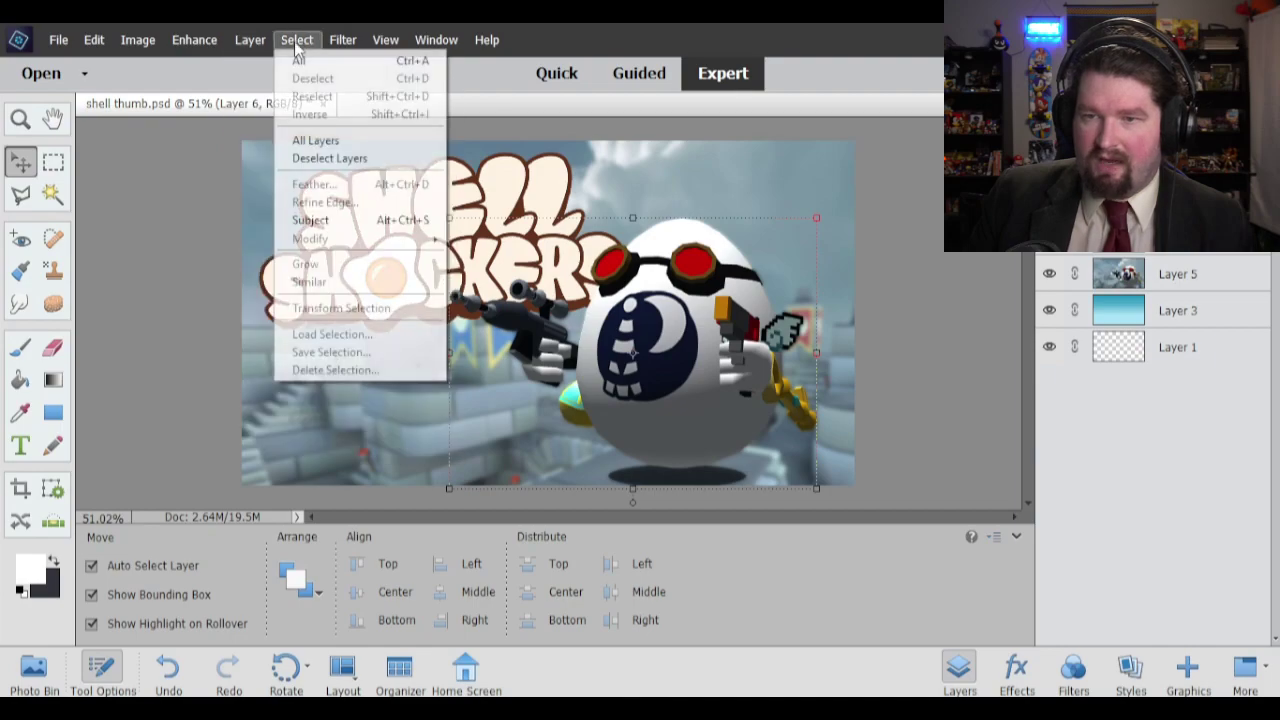
mouse_move(288, 141)
left_click(490, 138)
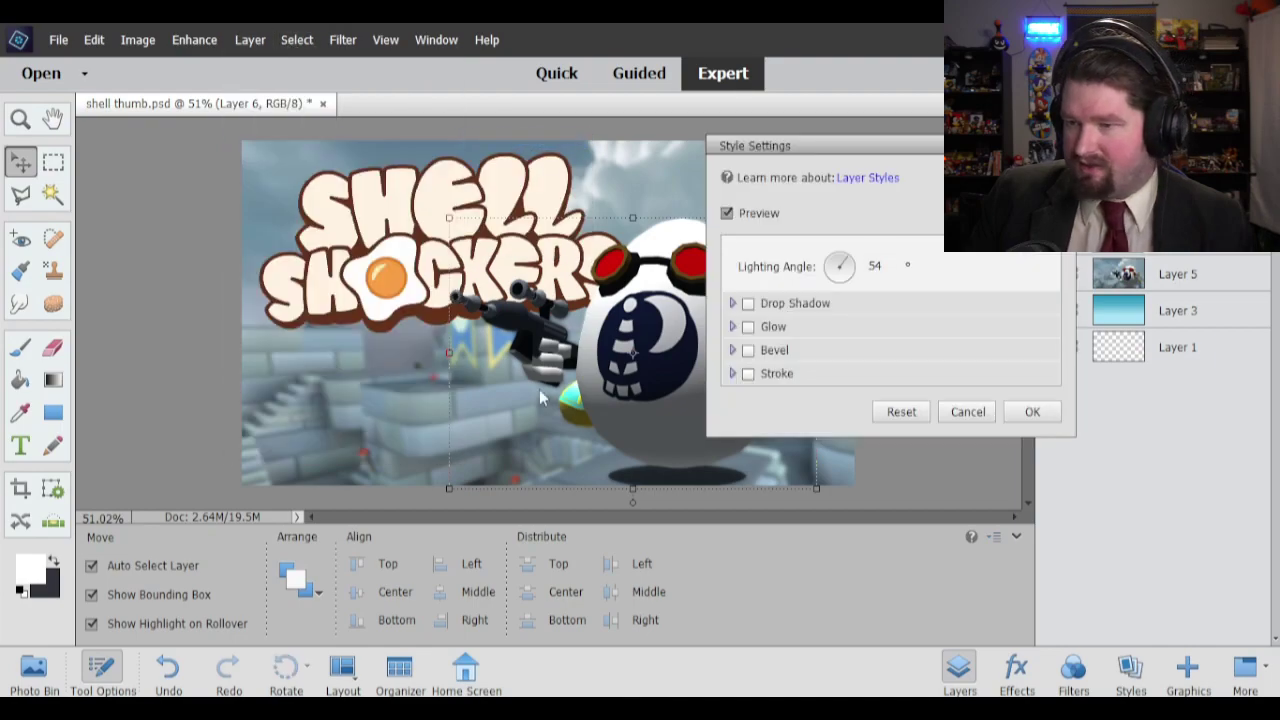
left_click(748, 303)
left_click_drag(866, 386, 939, 383)
left_click_drag(798, 357, 828, 338)
left_click_drag(840, 276, 866, 250)
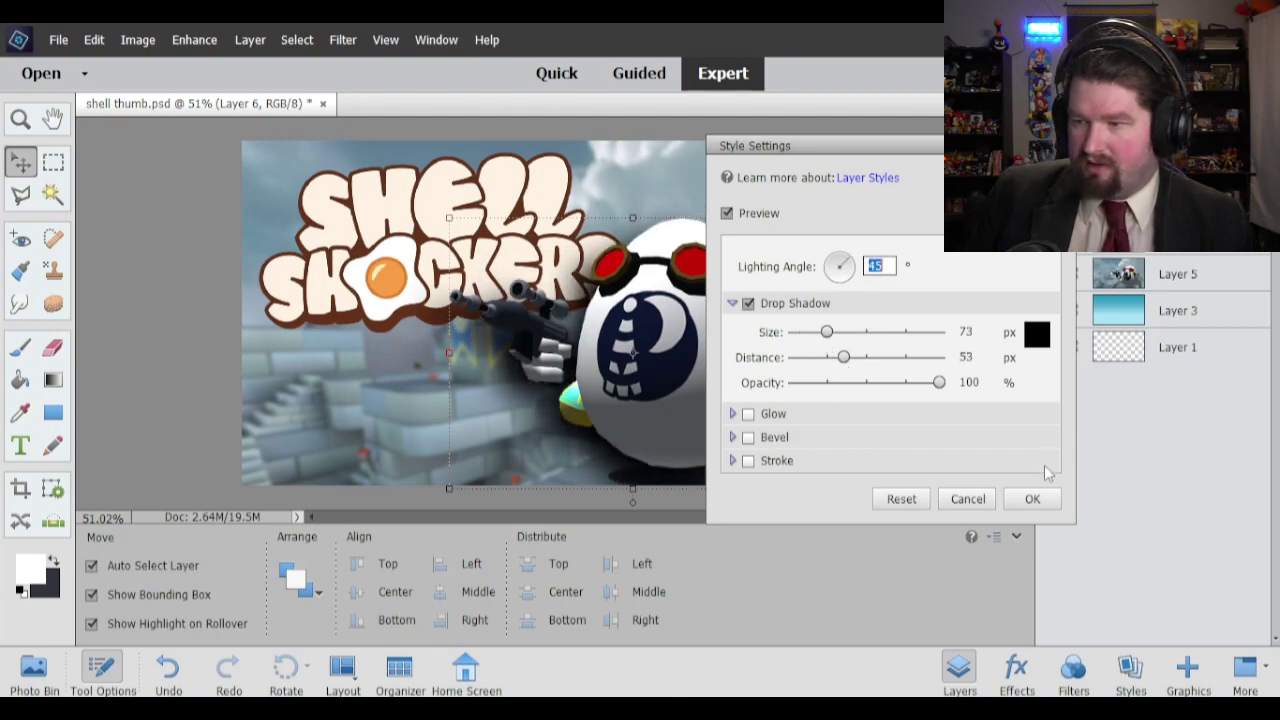
left_click(1041, 494)
left_click(941, 427)
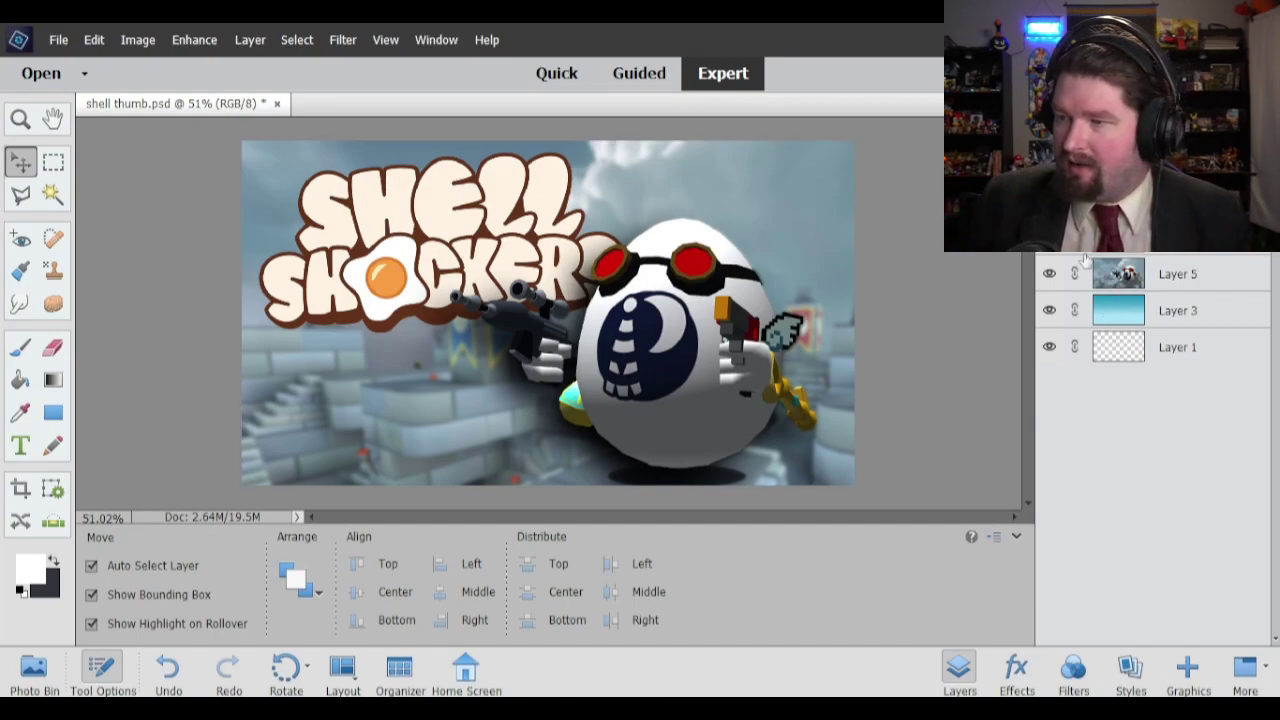
Undo the egg's drop shadow and the castle layer's Gaussian Blur.
key("ctrl+z")
key("ctrl+z")
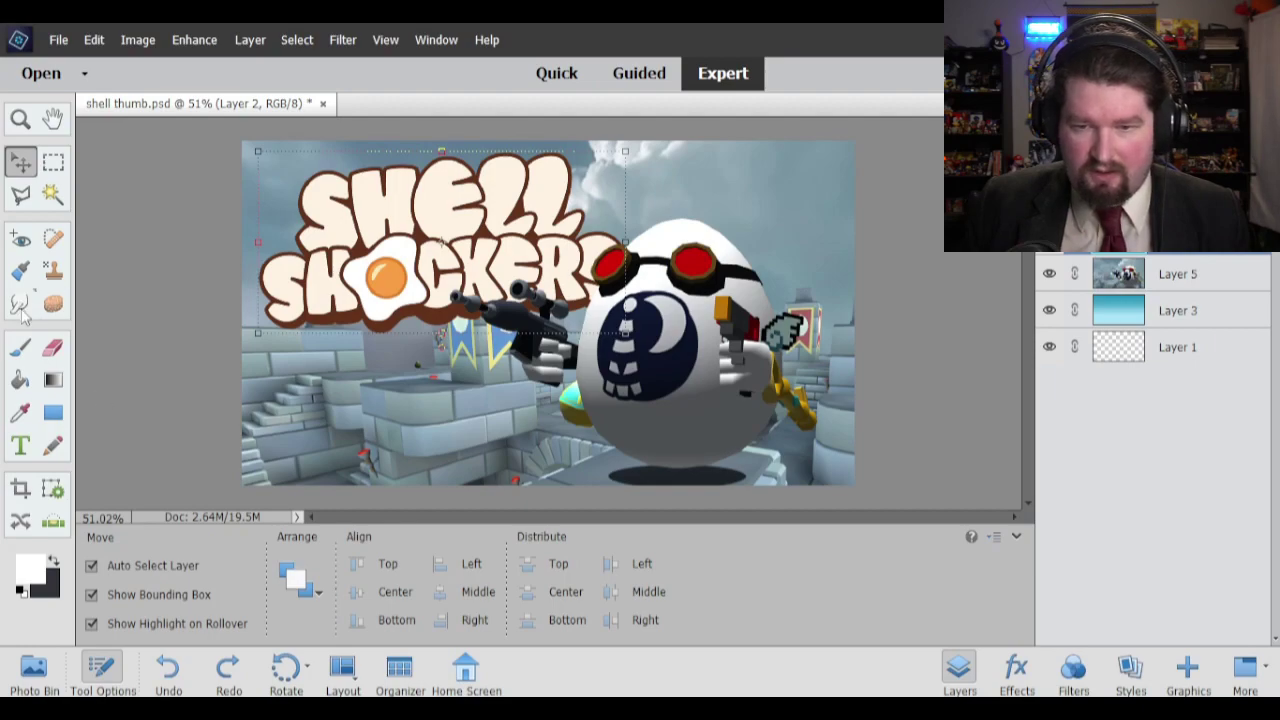
Choose the Blur tool and set its brush to 701 px size and 100% strength.
left_click(54, 305)
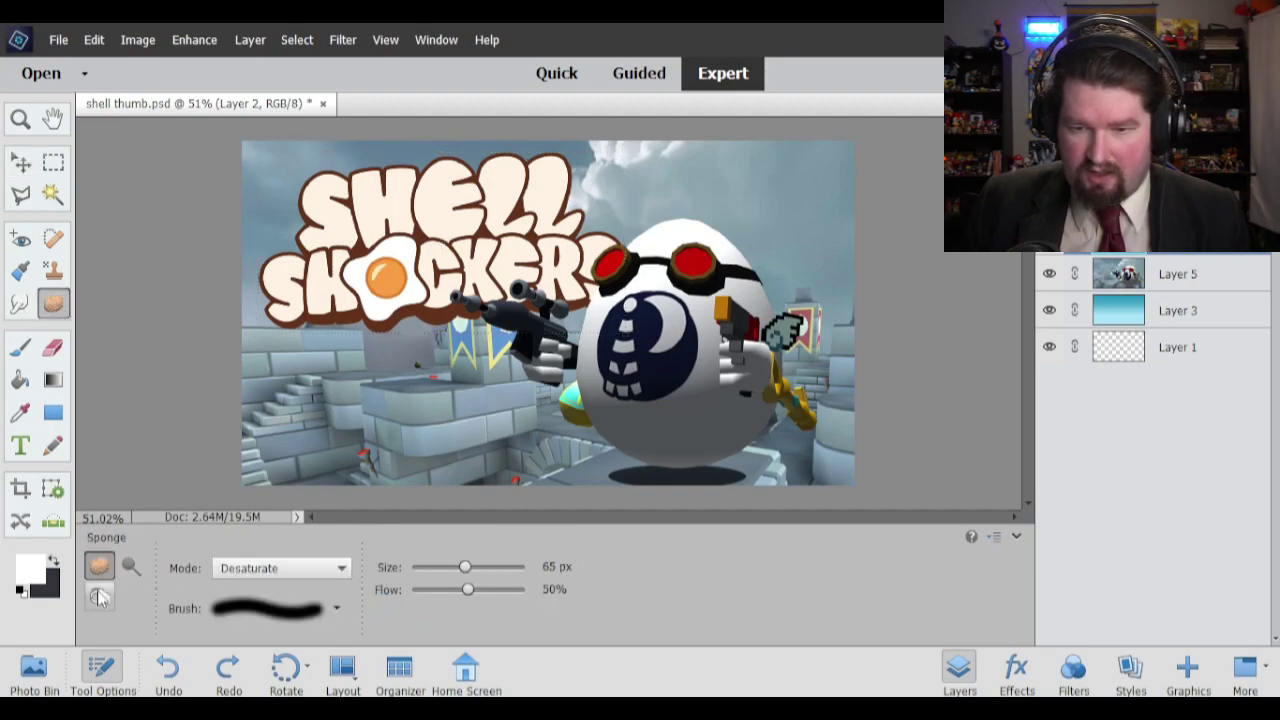
left_click(19, 304)
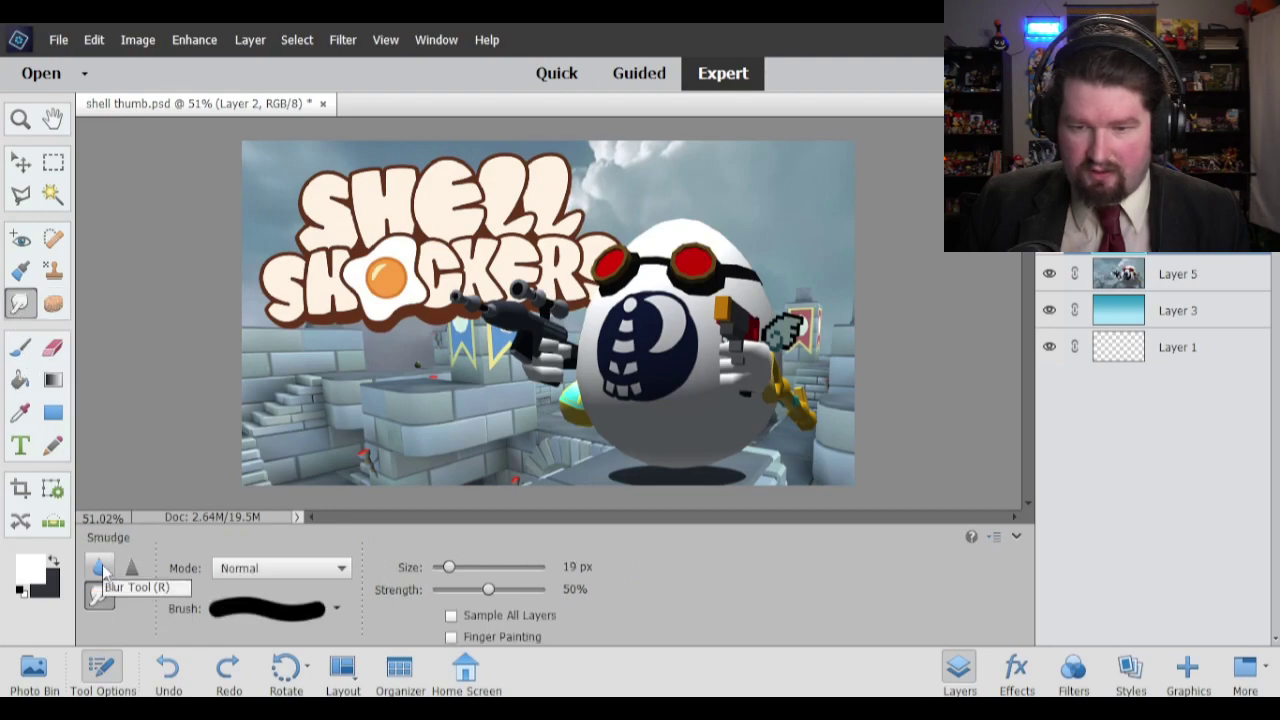
left_click(100, 568)
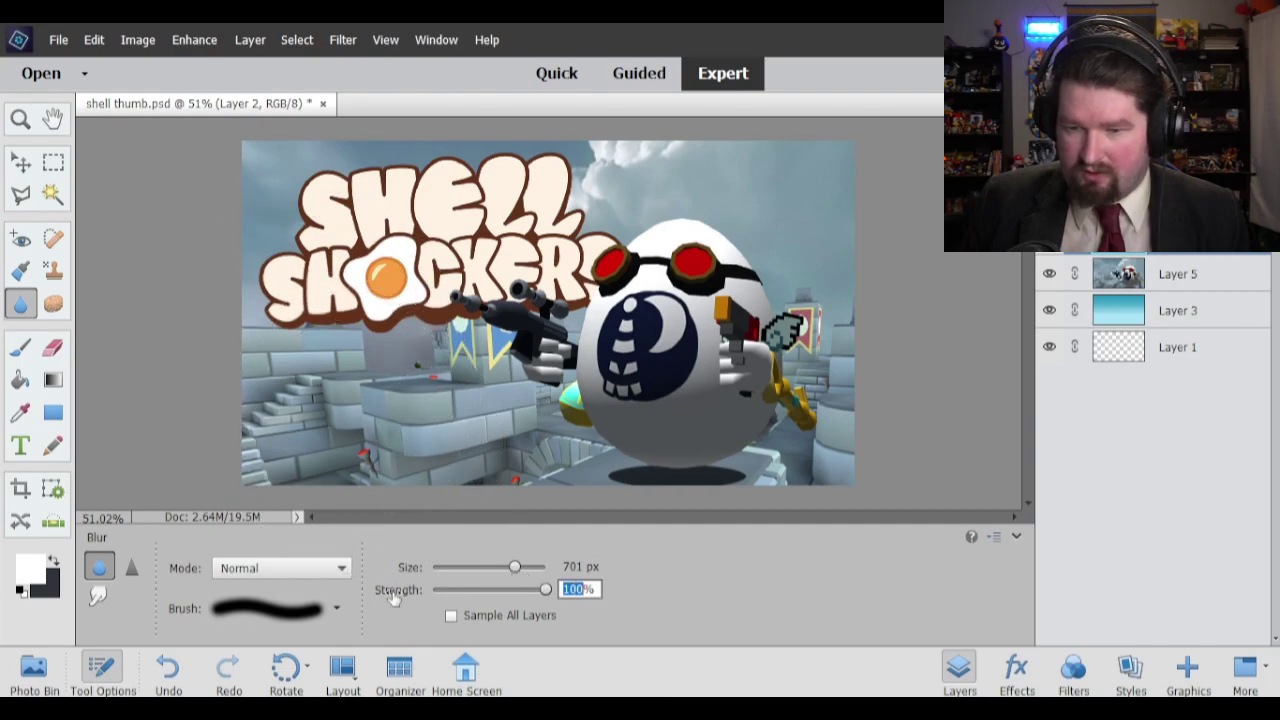
Undo the Blur tool stroke, keeping the logo layer ordered behind the egg.
left_click(1140, 285)
key("ctrl+z")
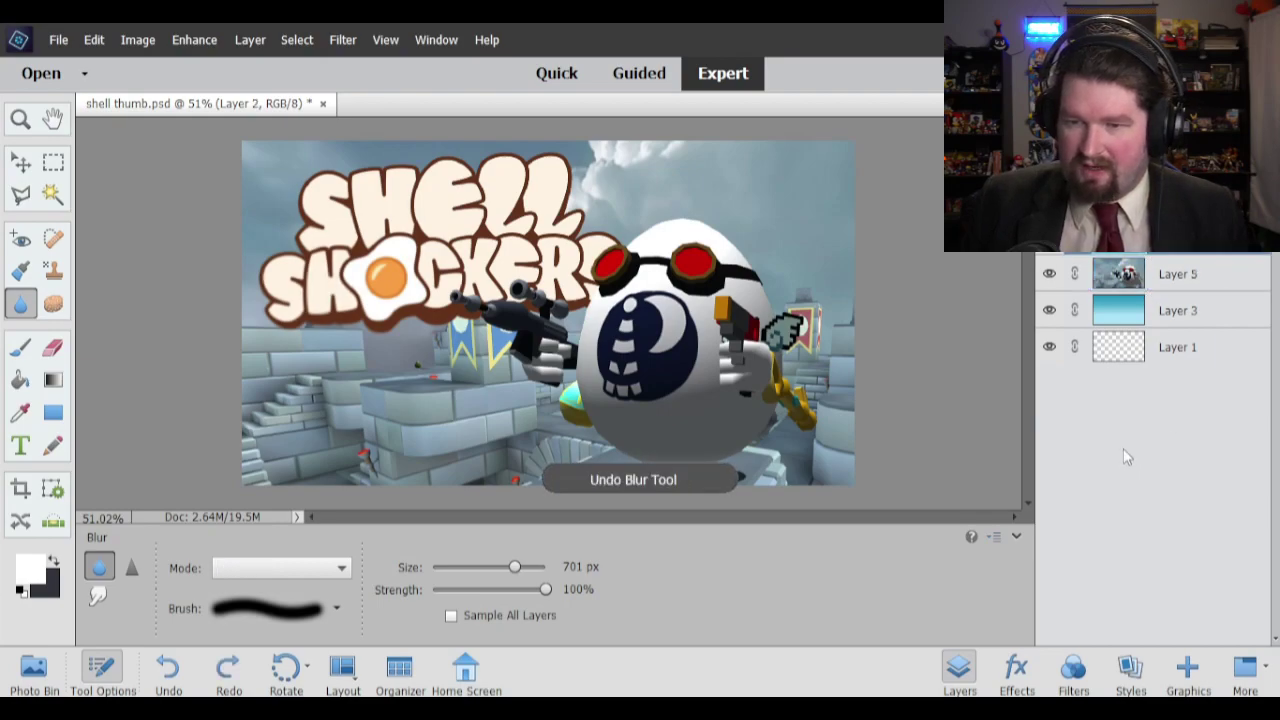
key("ctrl+z")
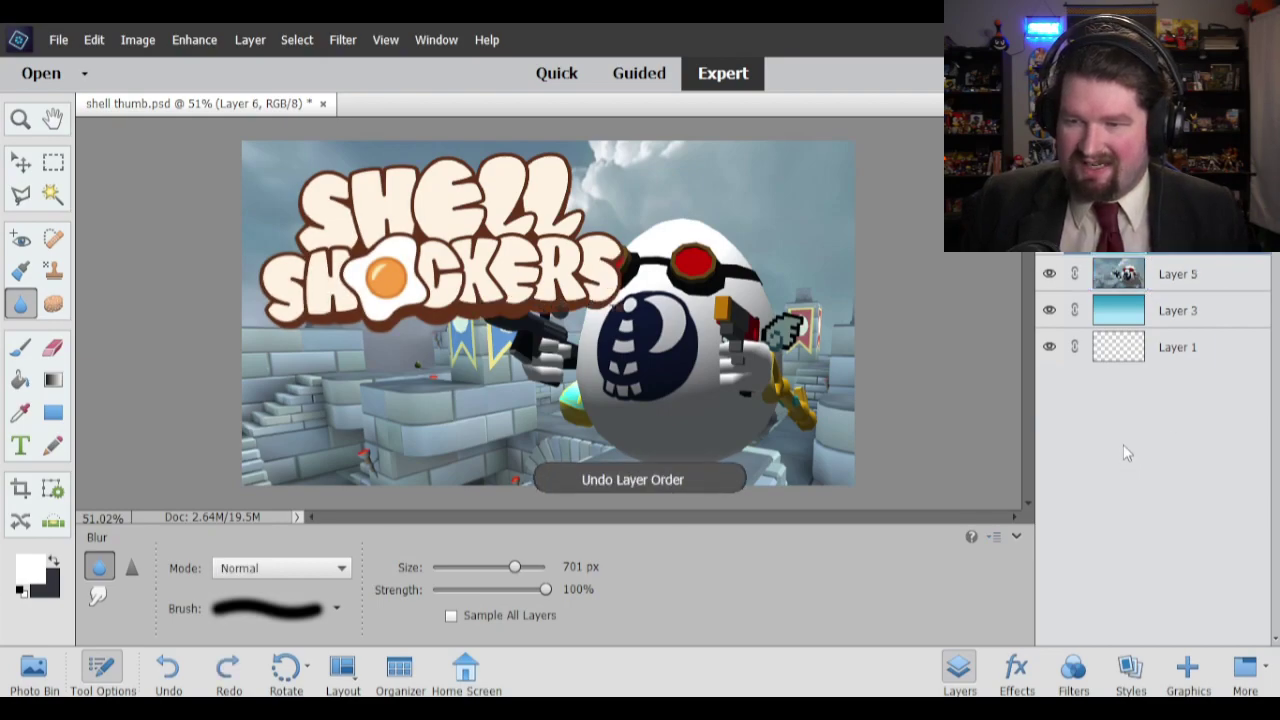
left_click(224, 672)
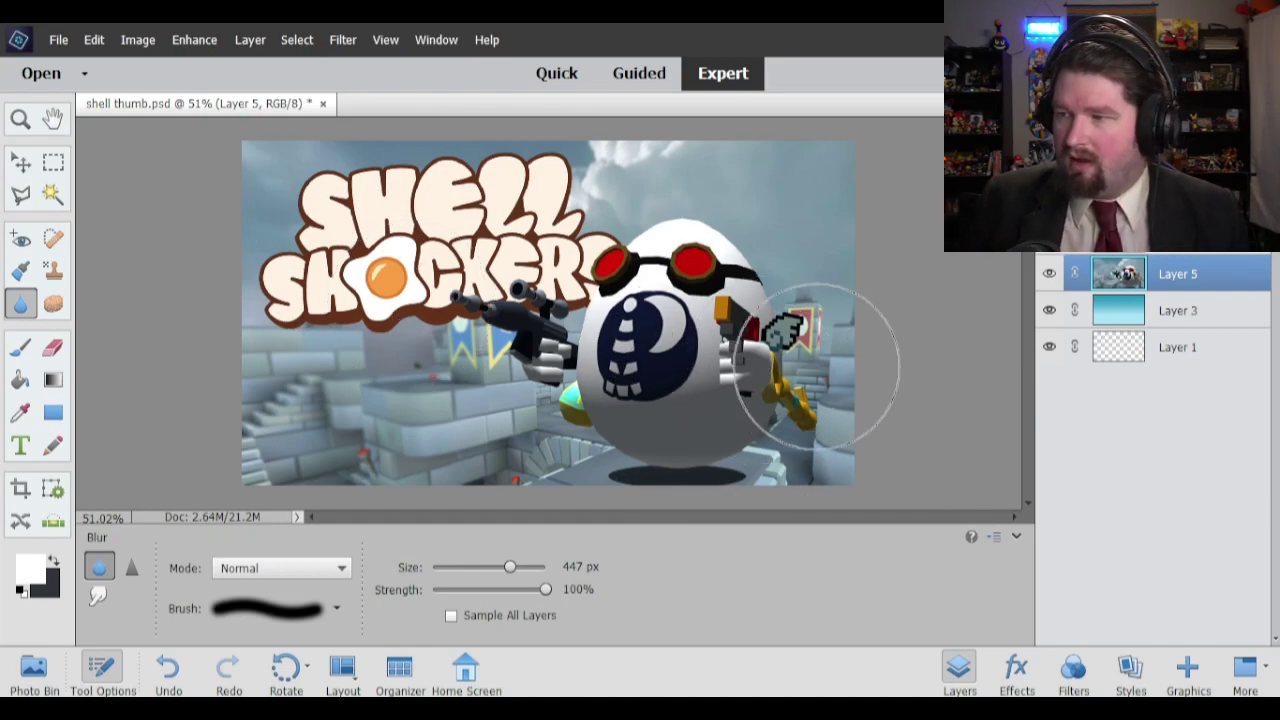
Hide the castle layer, then enlarge the cut-out egg to about 111%, tilt it about -6.6° and position it in the thumbnail's lower right.
left_click(1050, 274)
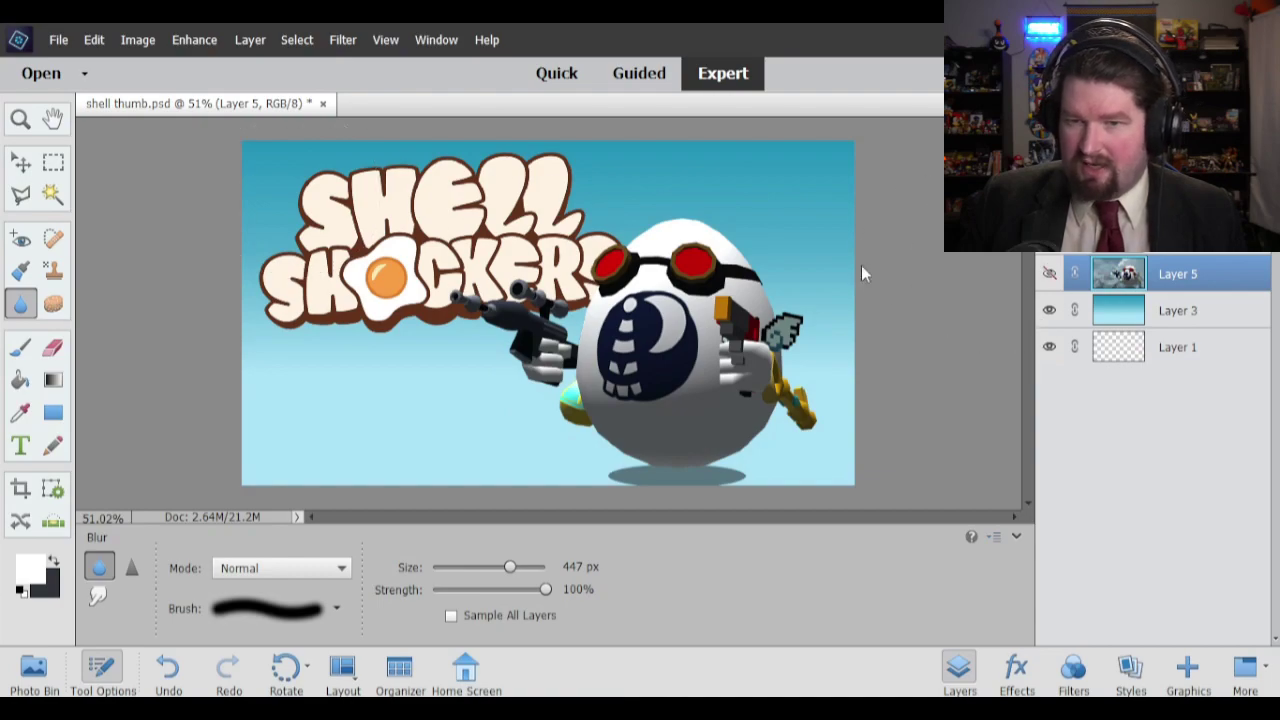
left_click(20, 162)
left_click_drag(775, 292, 815, 340)
left_click_drag(487, 264, 446, 236)
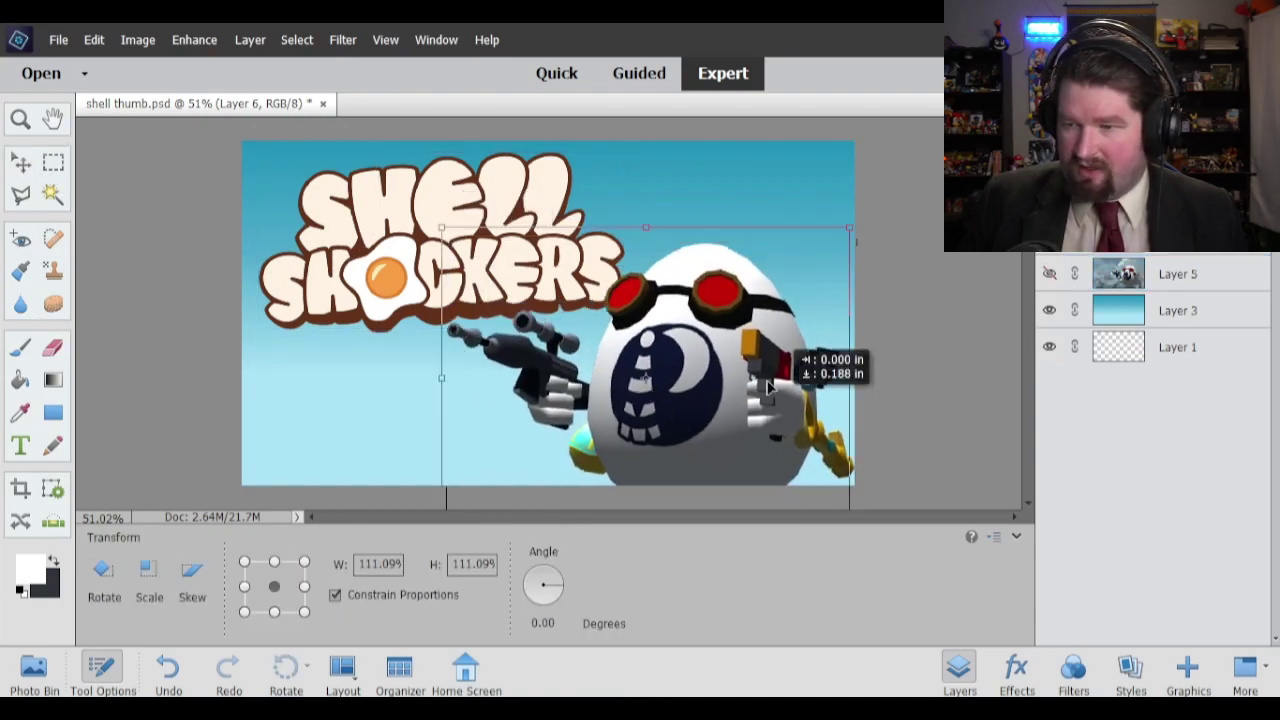
left_click_drag(772, 388, 747, 354)
left_click_drag(627, 507, 646, 489)
left_click_drag(643, 372, 660, 444)
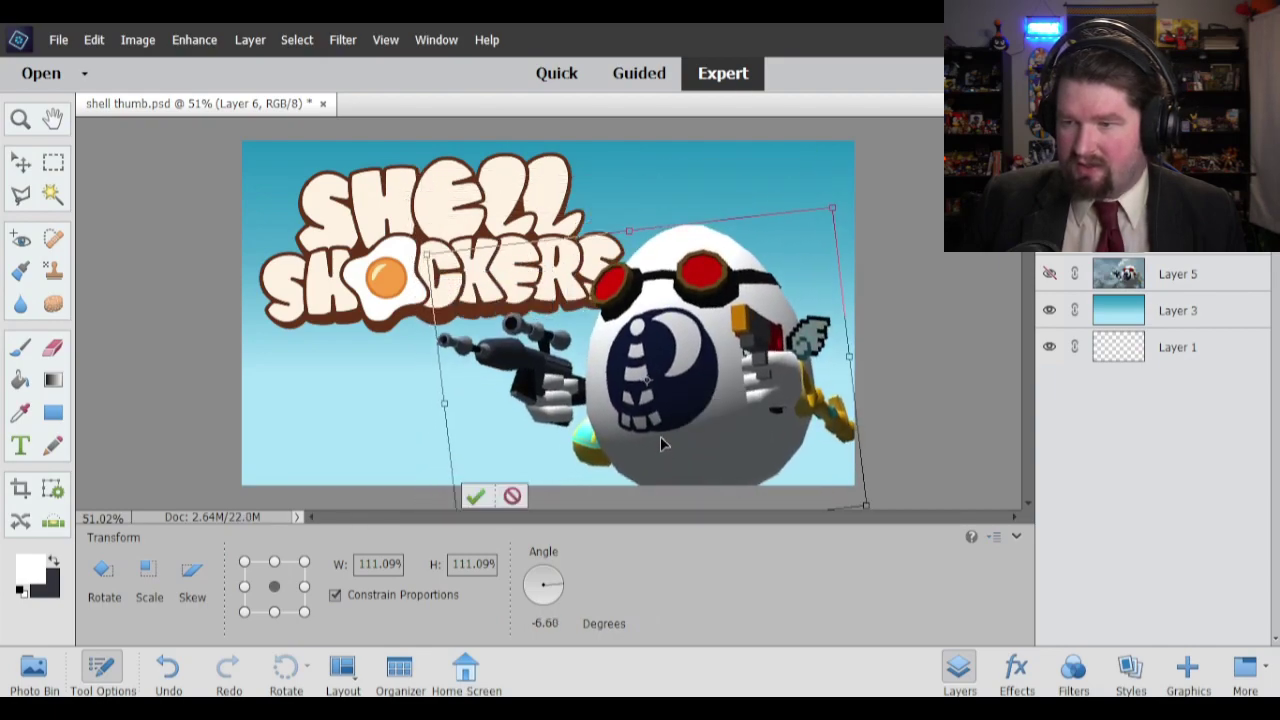
left_click(476, 496)
left_click(923, 347)
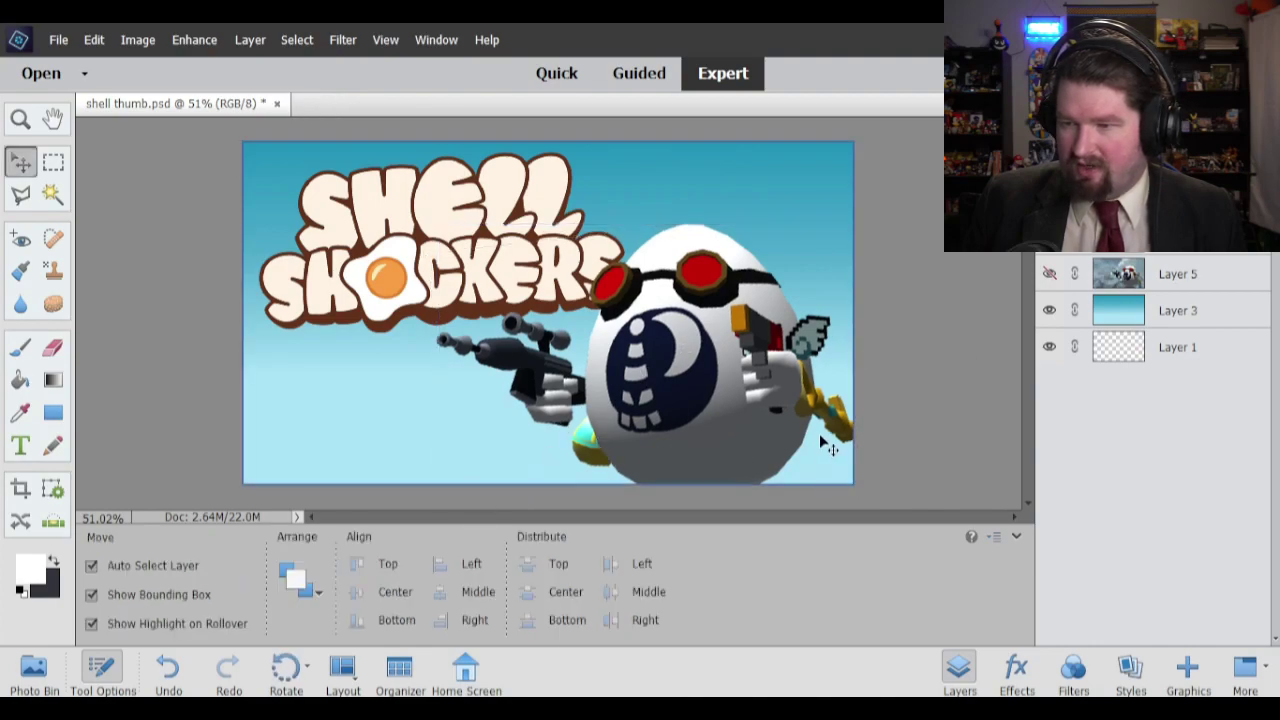
mouse_move(698, 408)
left_mouse_down()
mouse_move(615, 392)
mouse_move(680, 412)
left_mouse_up()
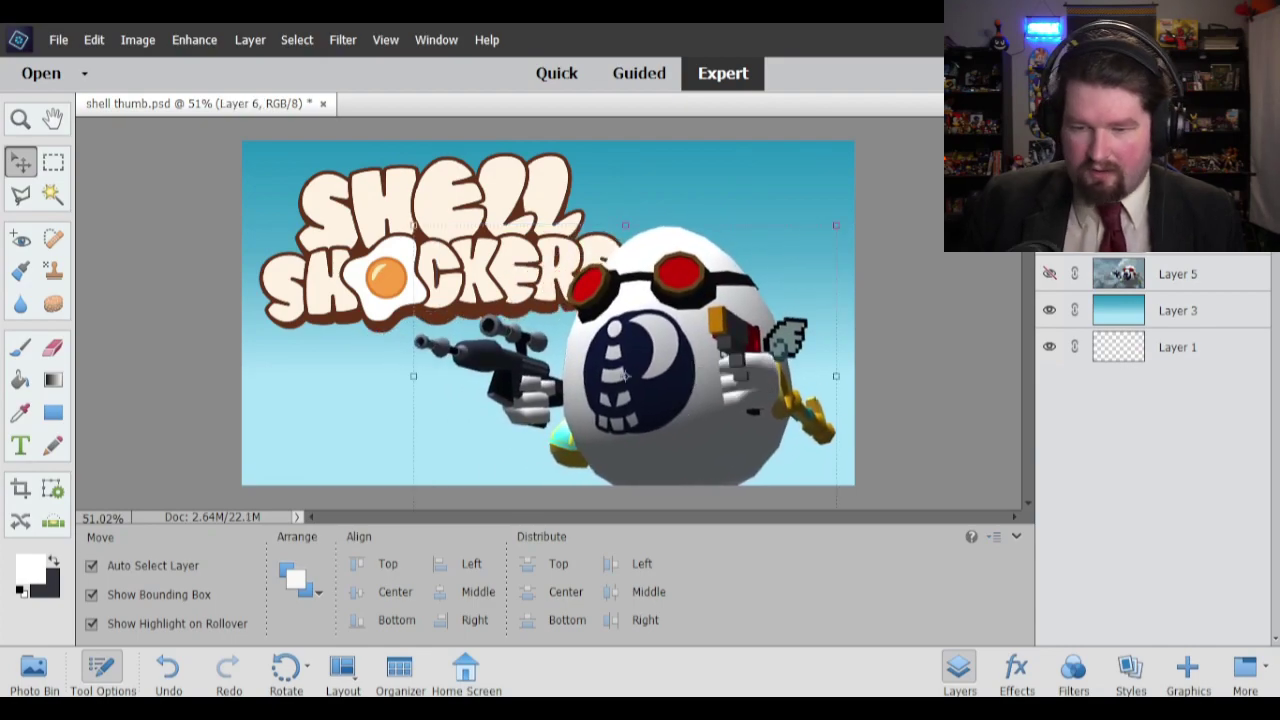
Give the cut-out egg a black drop shadow with 9 px size, 35 px distance and 76% opacity.
mouse_move(323, 708)
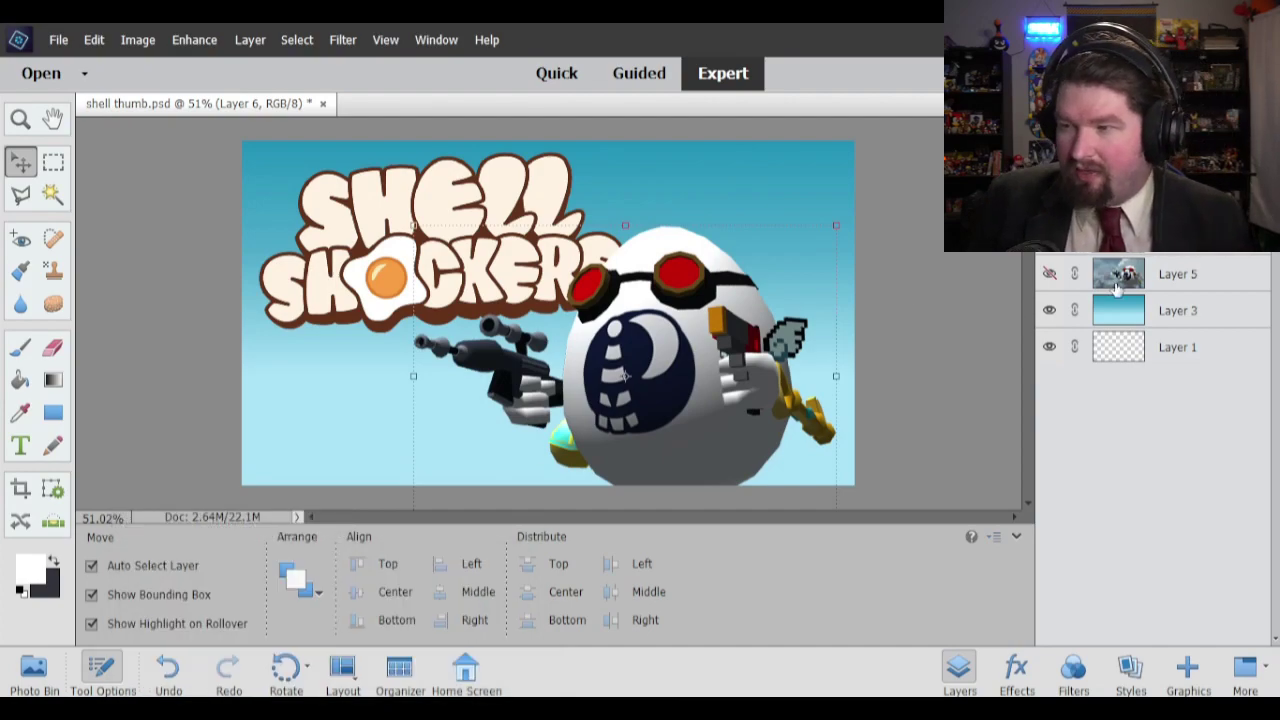
left_click(312, 40)
mouse_move(210, 37)
mouse_move(250, 40)
mouse_move(285, 140)
left_click(490, 140)
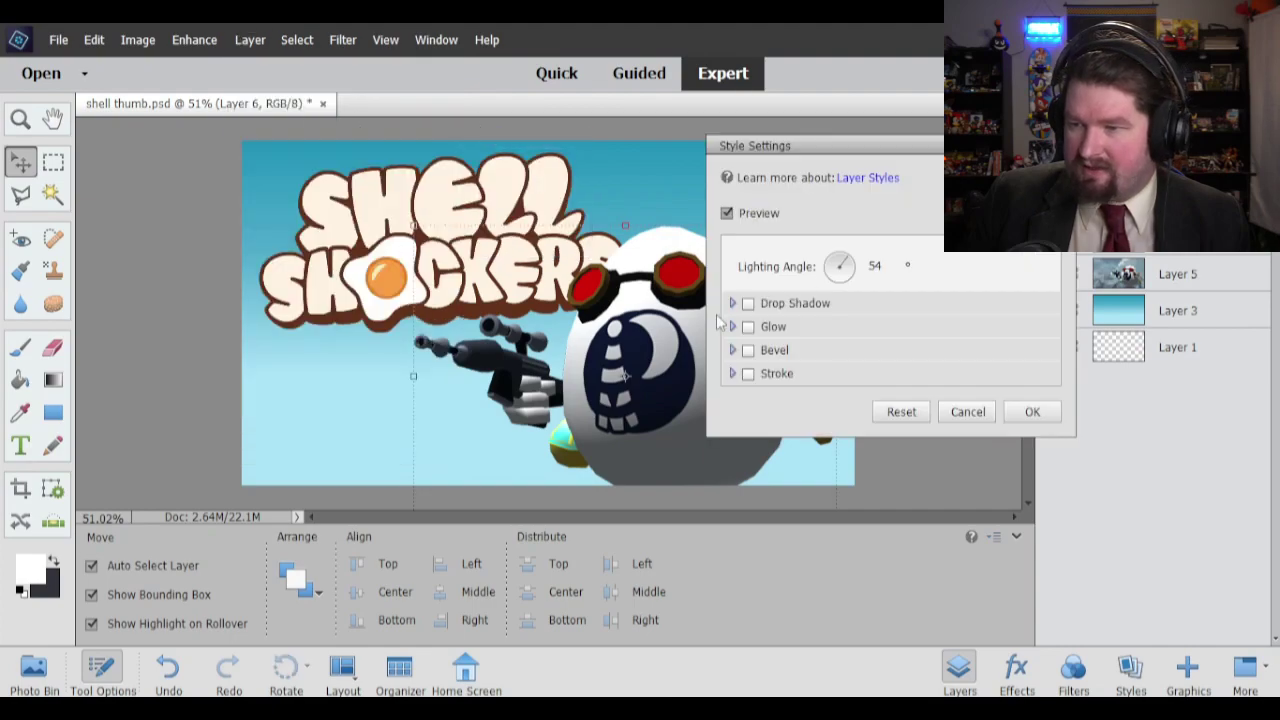
left_click(748, 304)
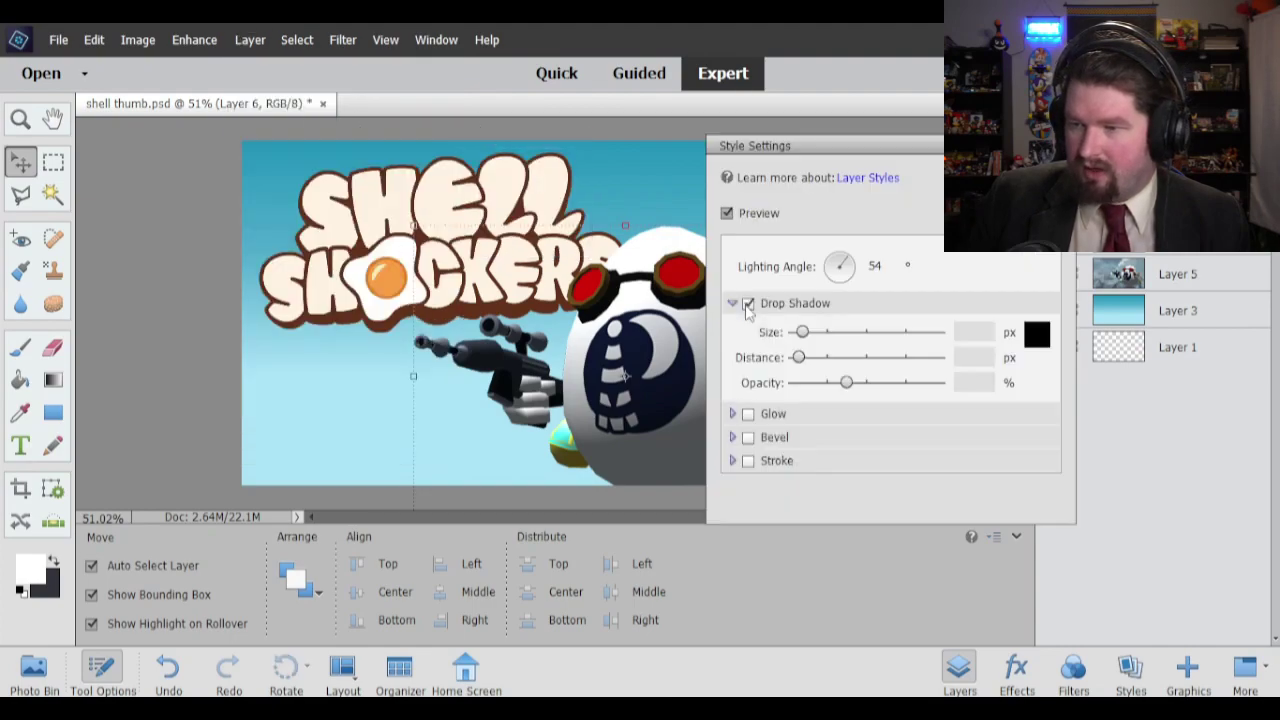
left_click_drag(893, 384, 905, 383)
left_click(828, 333)
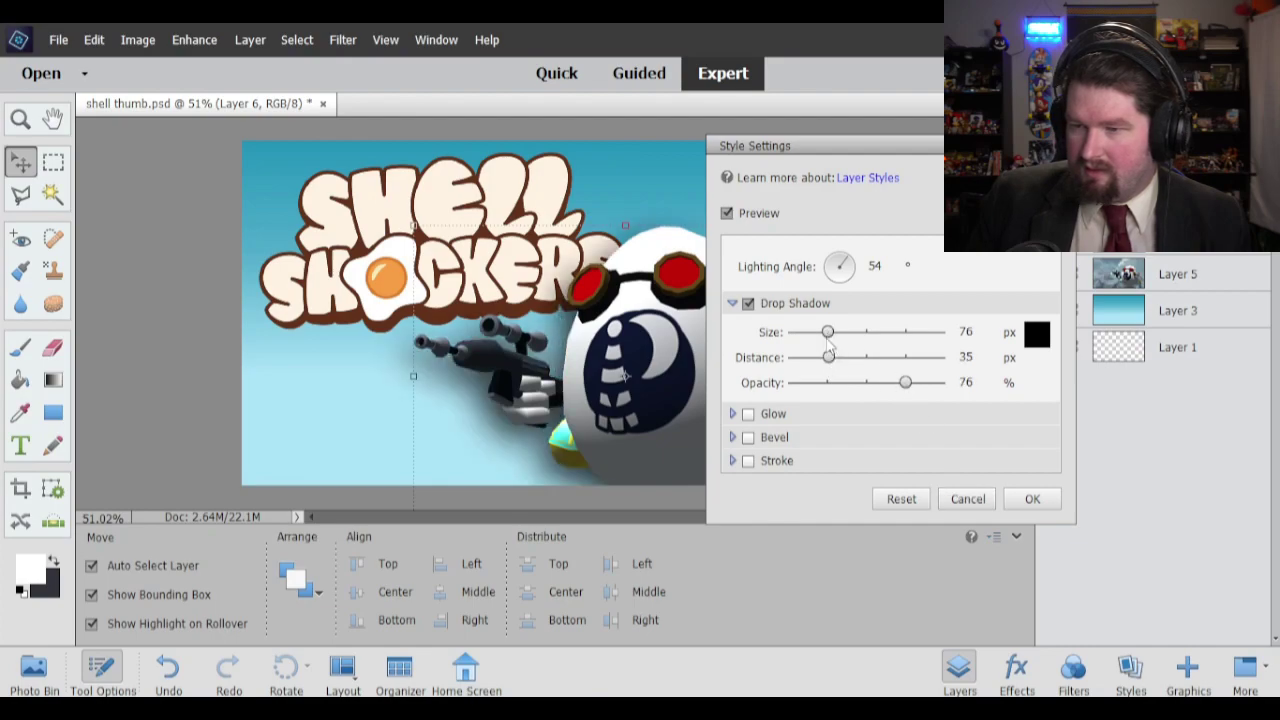
left_click_drag(808, 337, 805, 336)
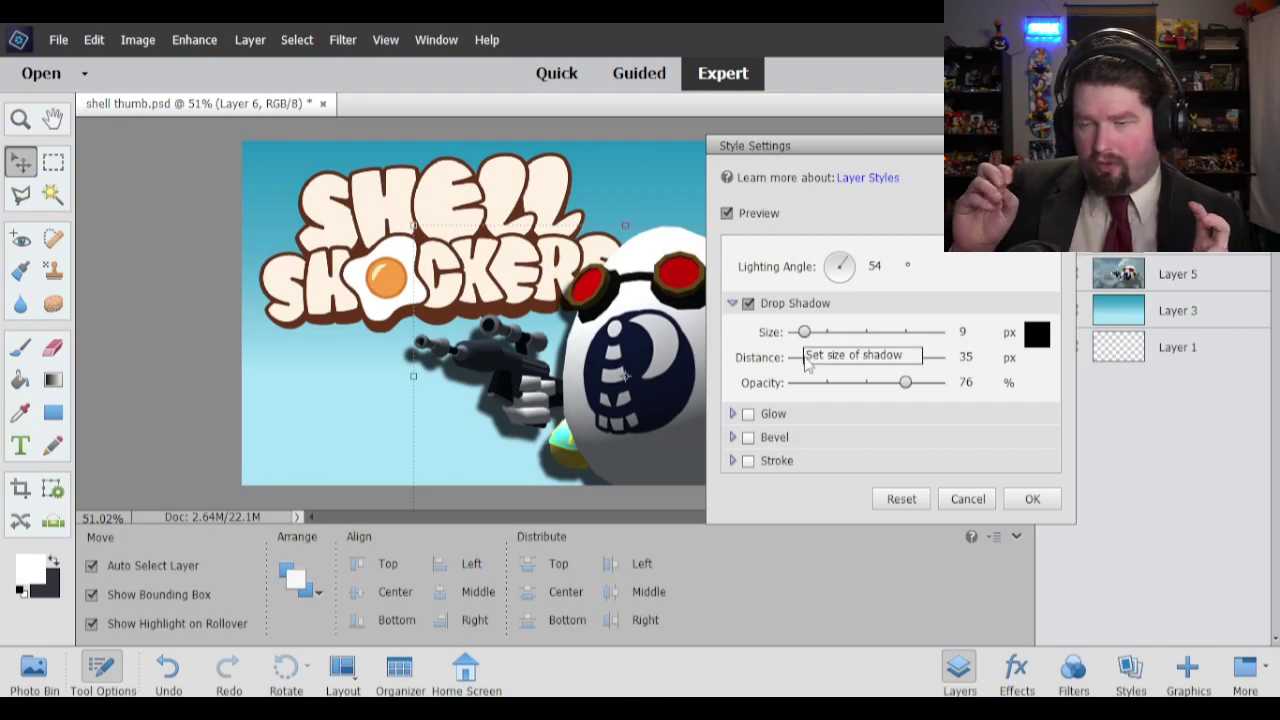
left_click(1032, 498)
Reposition the shadowed egg in the thumbnail's lower right so its golden weapon reaches the right edge.
mouse_move(726, 362)
left_mouse_down()
mouse_move(696, 355)
mouse_move(702, 365)
left_mouse_up()
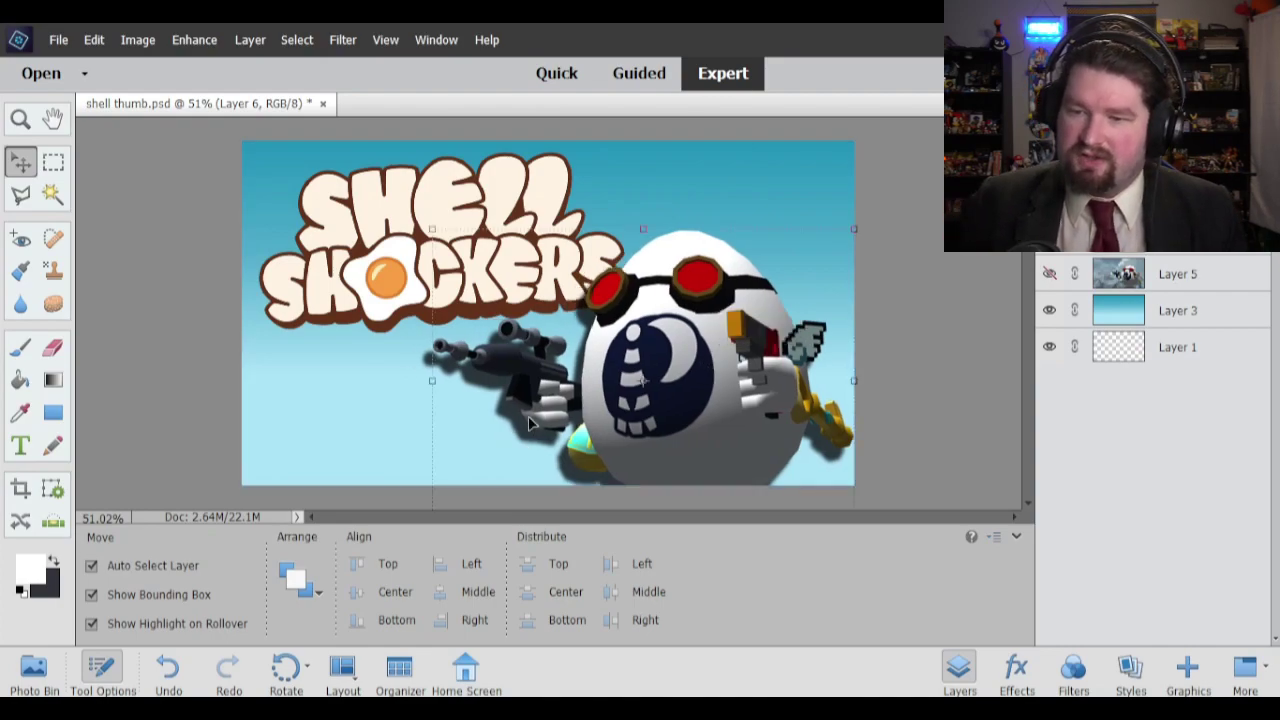
left_click_drag(613, 393, 613, 394)
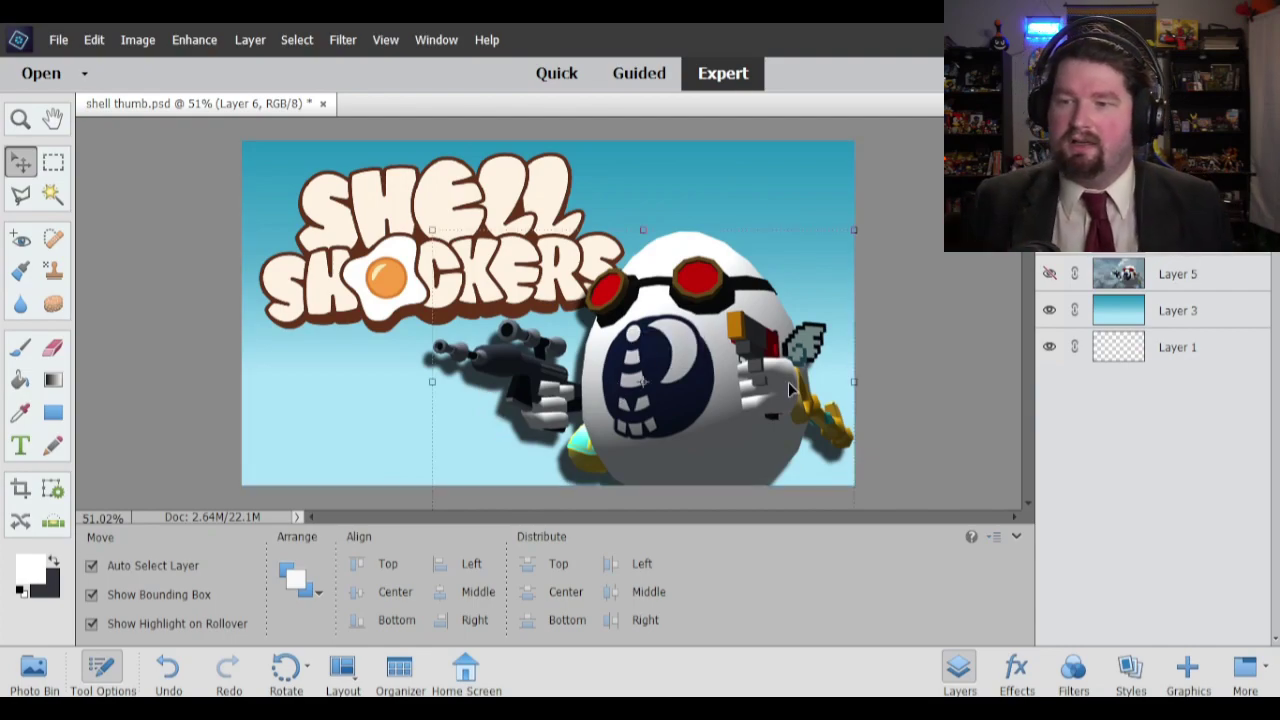
left_click_drag(725, 408, 670, 408)
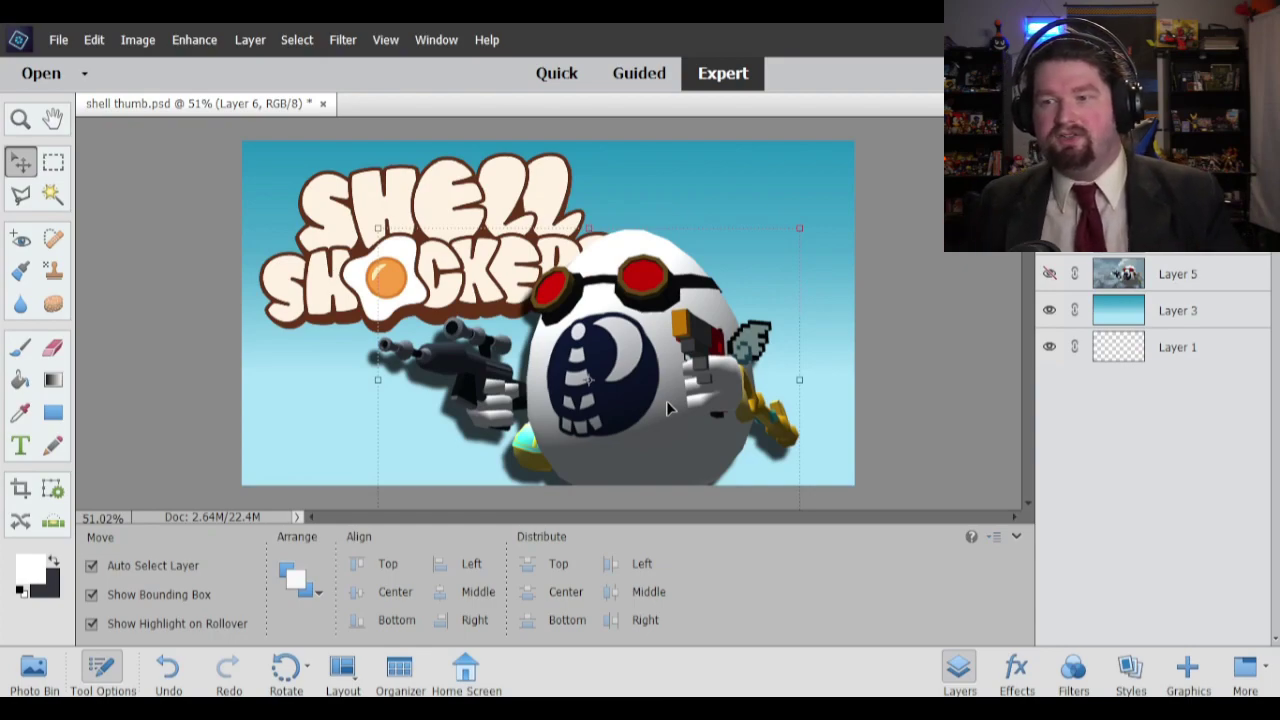
left_click_drag(716, 366, 752, 355)
left_click_drag(755, 375, 703, 398)
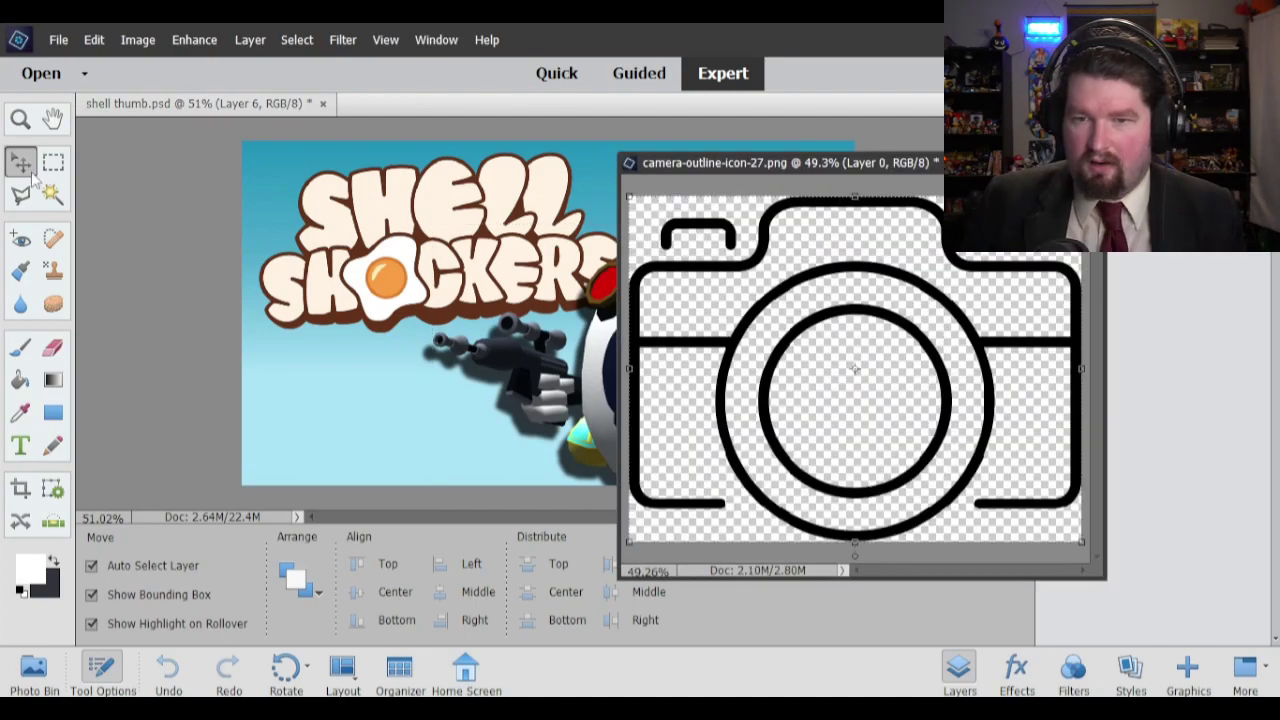
Copy the camera outline from camera-outline-icon-27.png into the thumbnail, scaled to 35.07% and placed below the logo.
left_click_drag(757, 333, 476, 403)
left_click(1043, 163)
left_click_drag(709, 224, 392, 336)
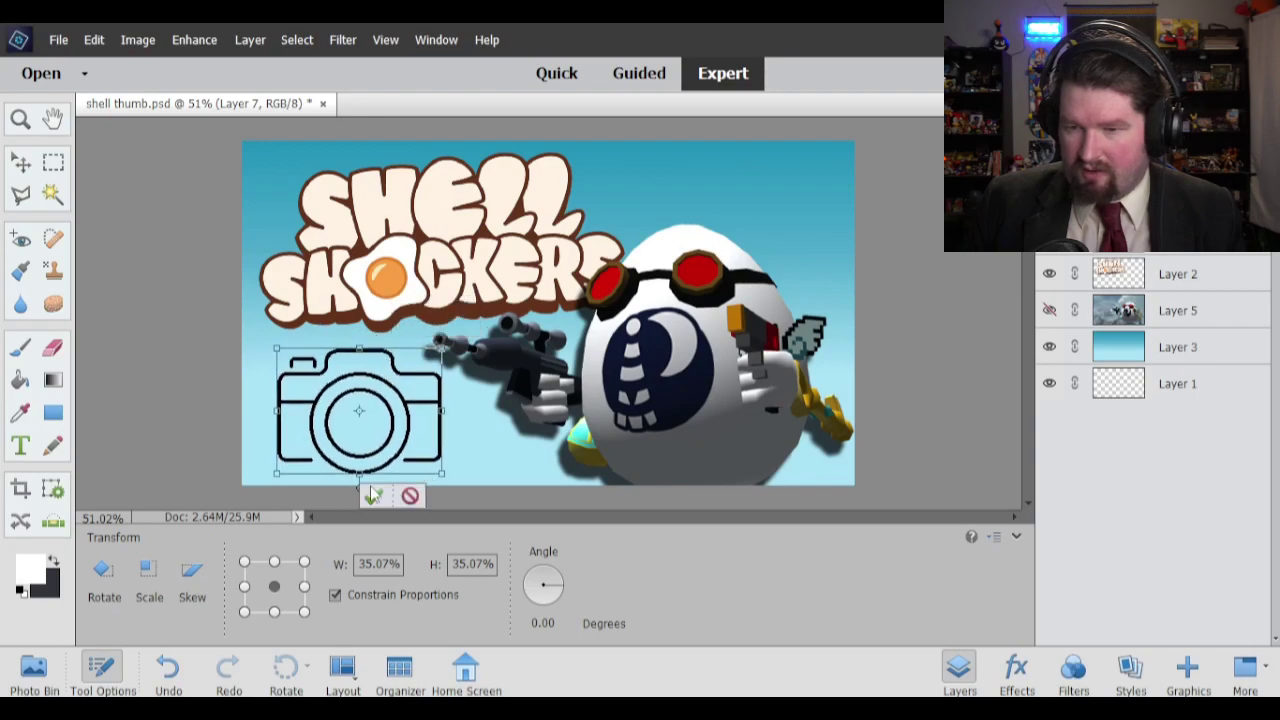
left_click(371, 490)
left_click(492, 407)
left_click(351, 387)
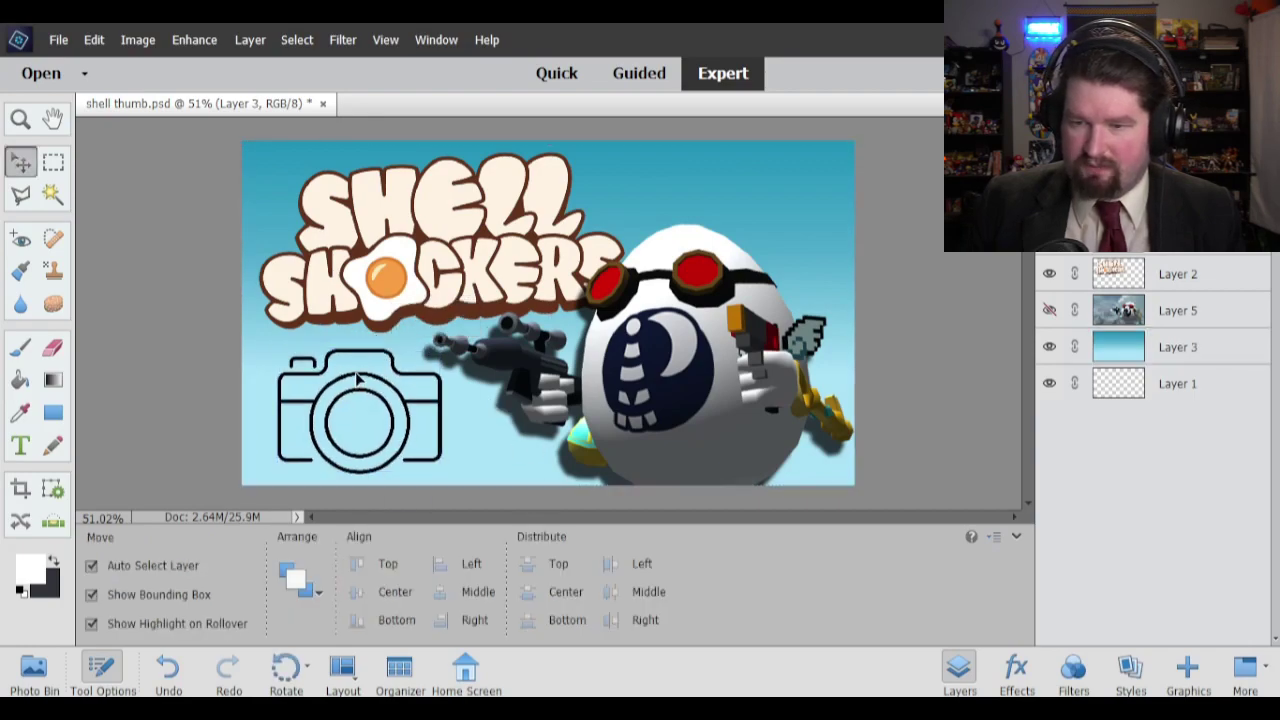
left_click_drag(405, 378, 387, 371)
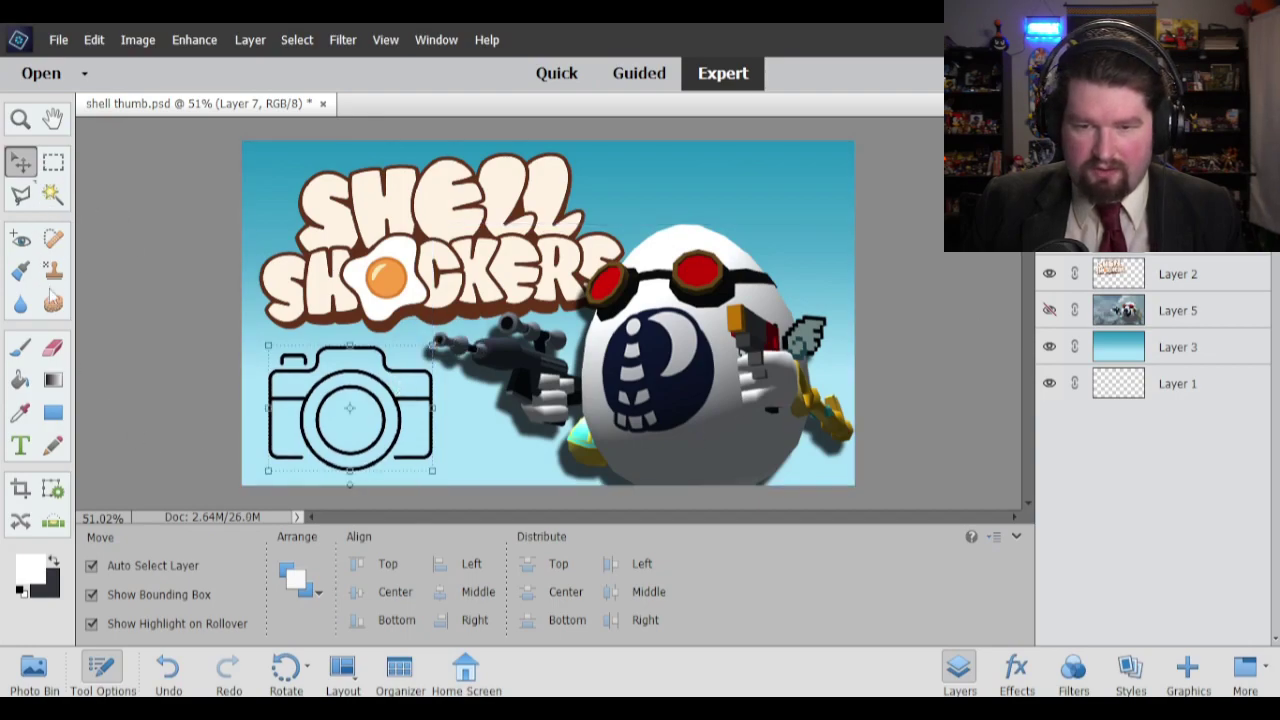
Make the dark colour the foreground and add a new layer, undoing the 19 px brush strokes across the camera's open base.
left_click(20, 349)
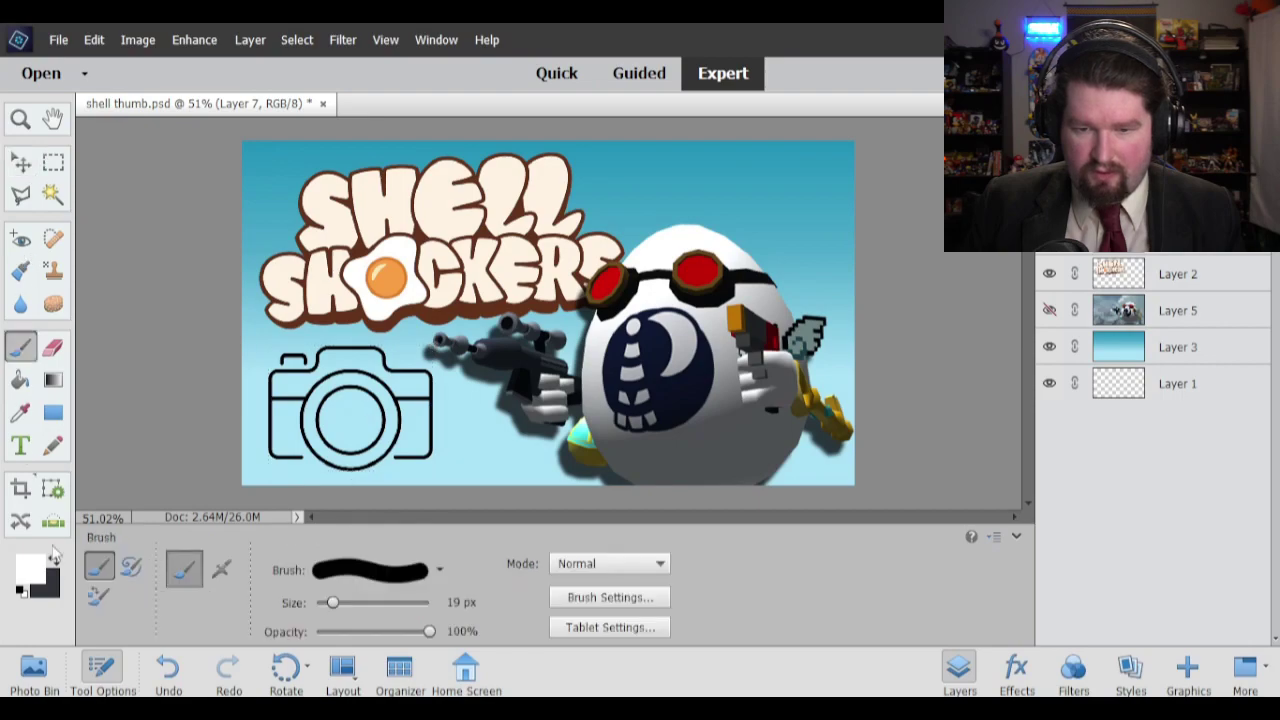
left_click(55, 561)
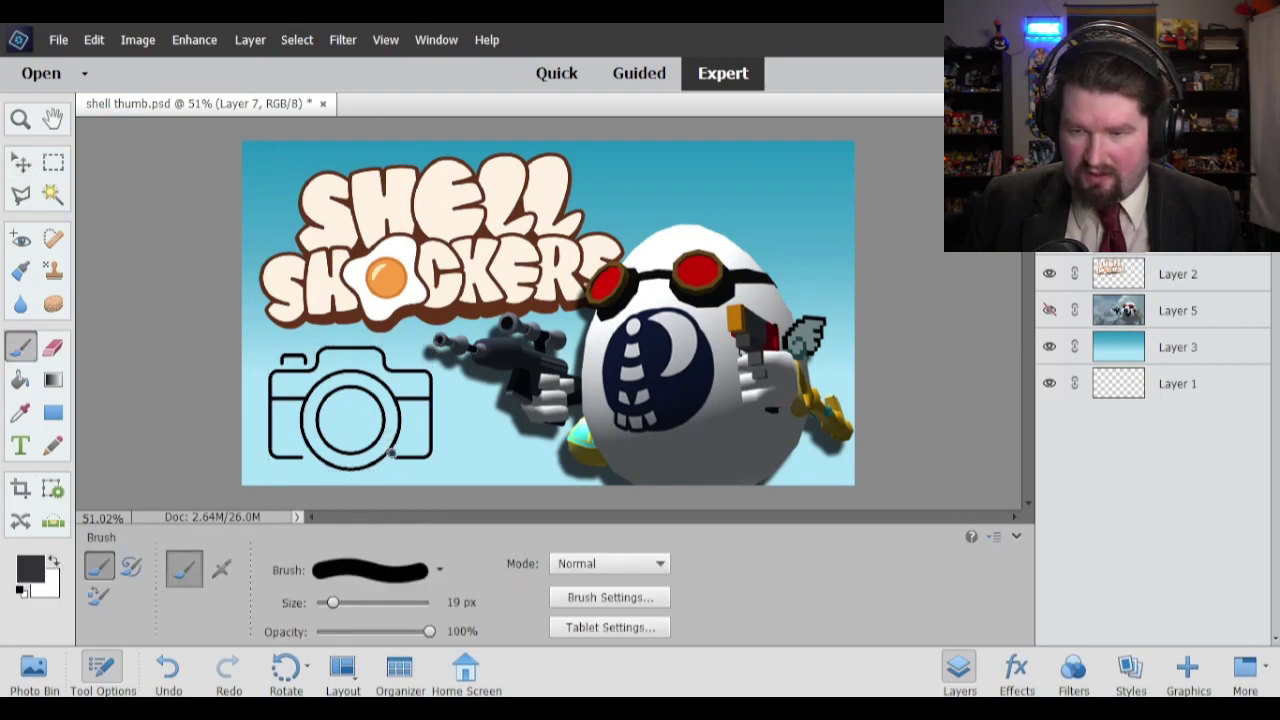
key("ctrl+z")
key("ctrl+alt+shift+n")
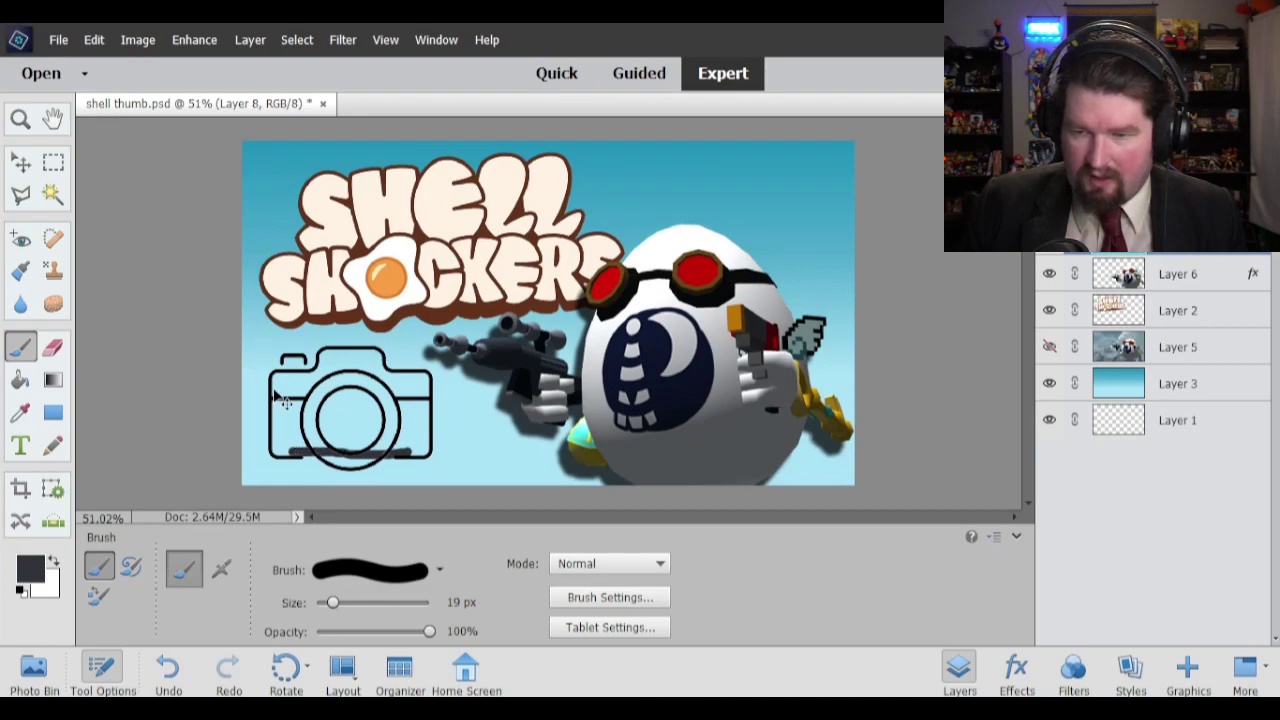
key("ctrl+z")
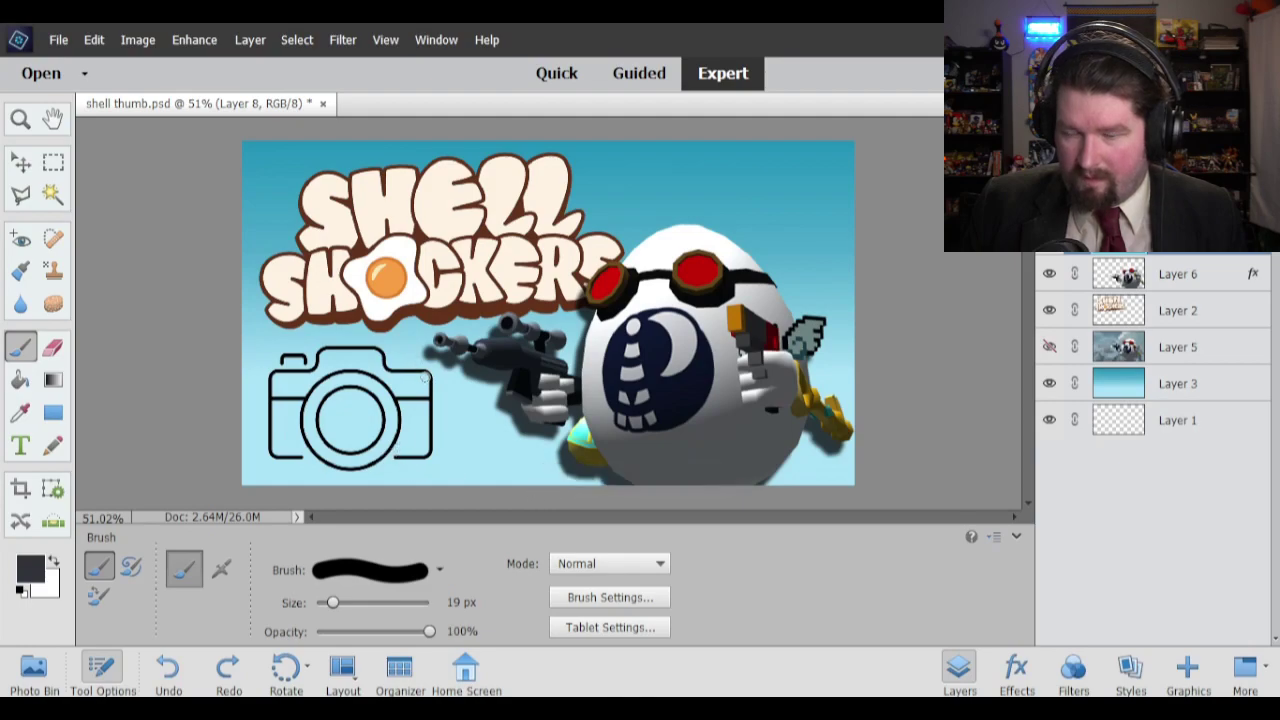
Try to select the camera's upper body with the Magic Wand at tolerance 21, undoing selections that spill outside the outline.
left_click(53, 196)
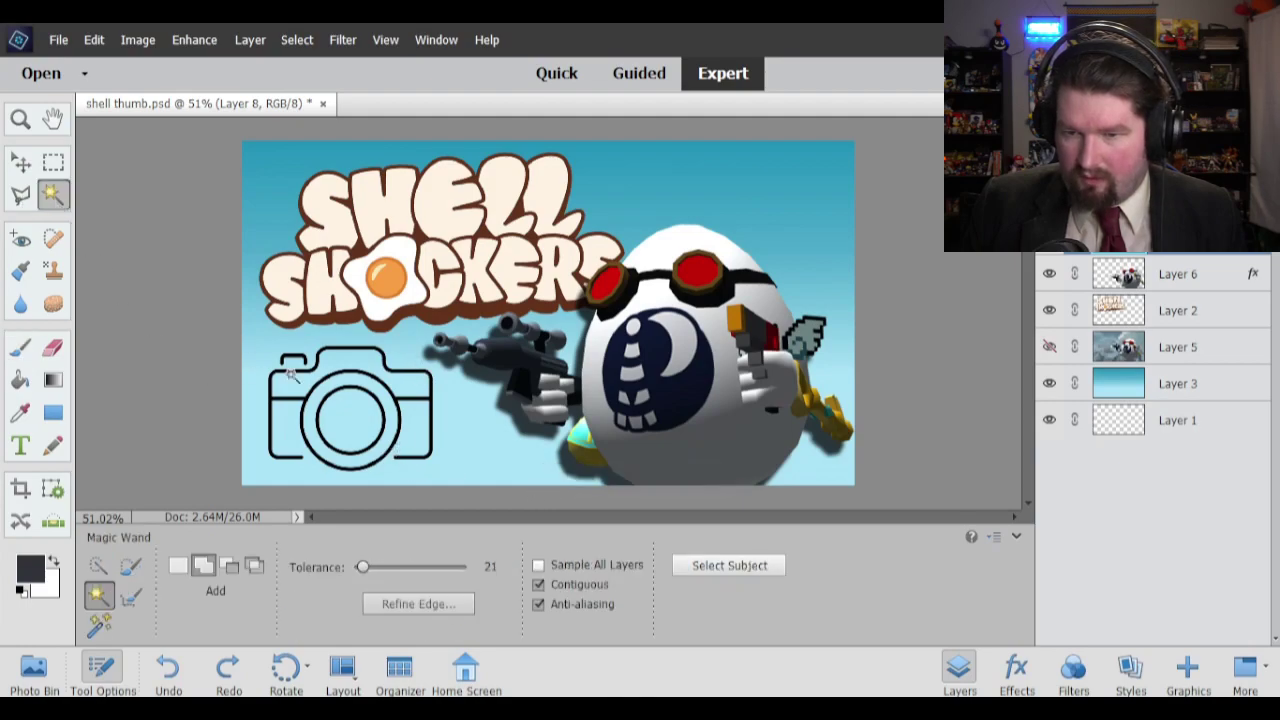
left_click(322, 381)
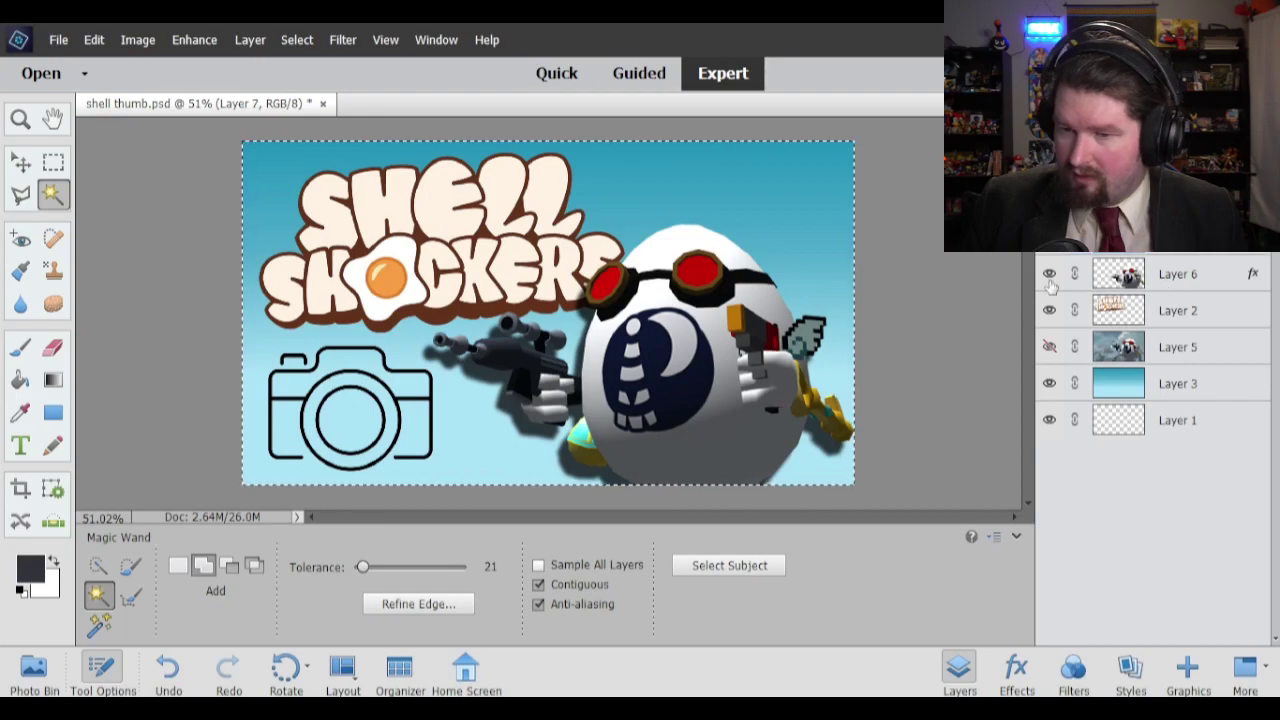
key("ctrl+z")
left_click(401, 391)
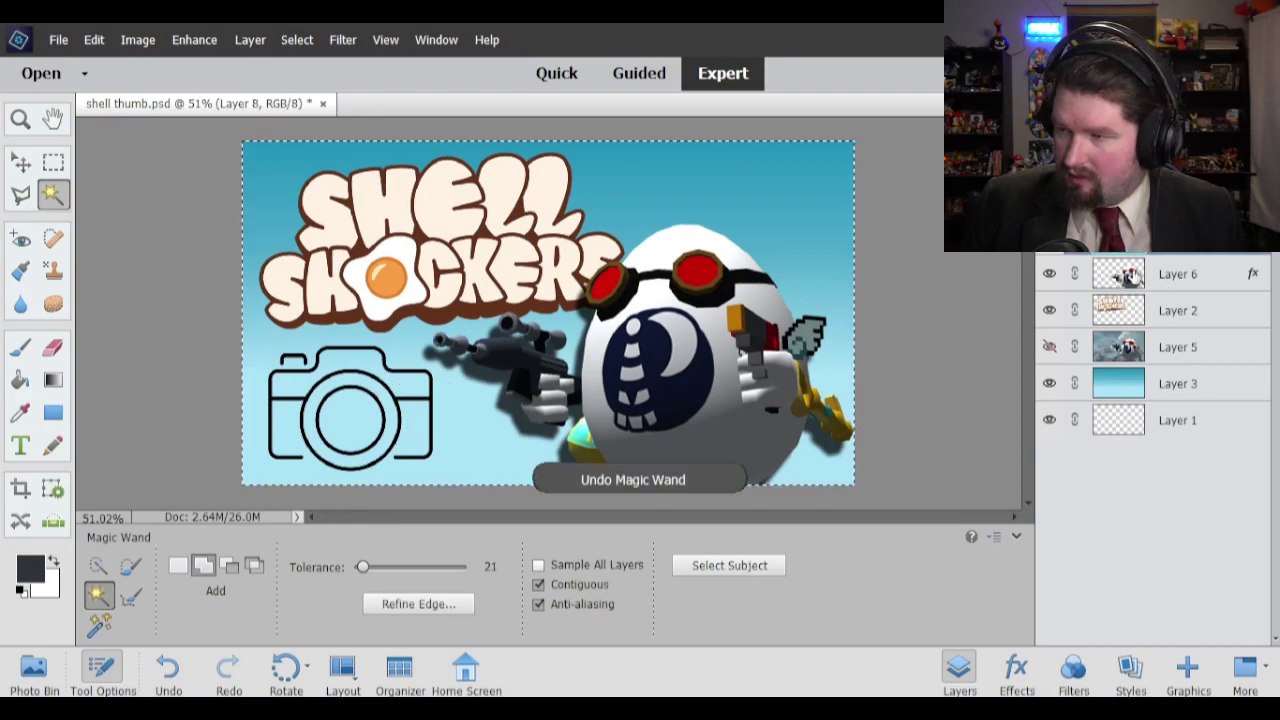
key("ctrl+z")
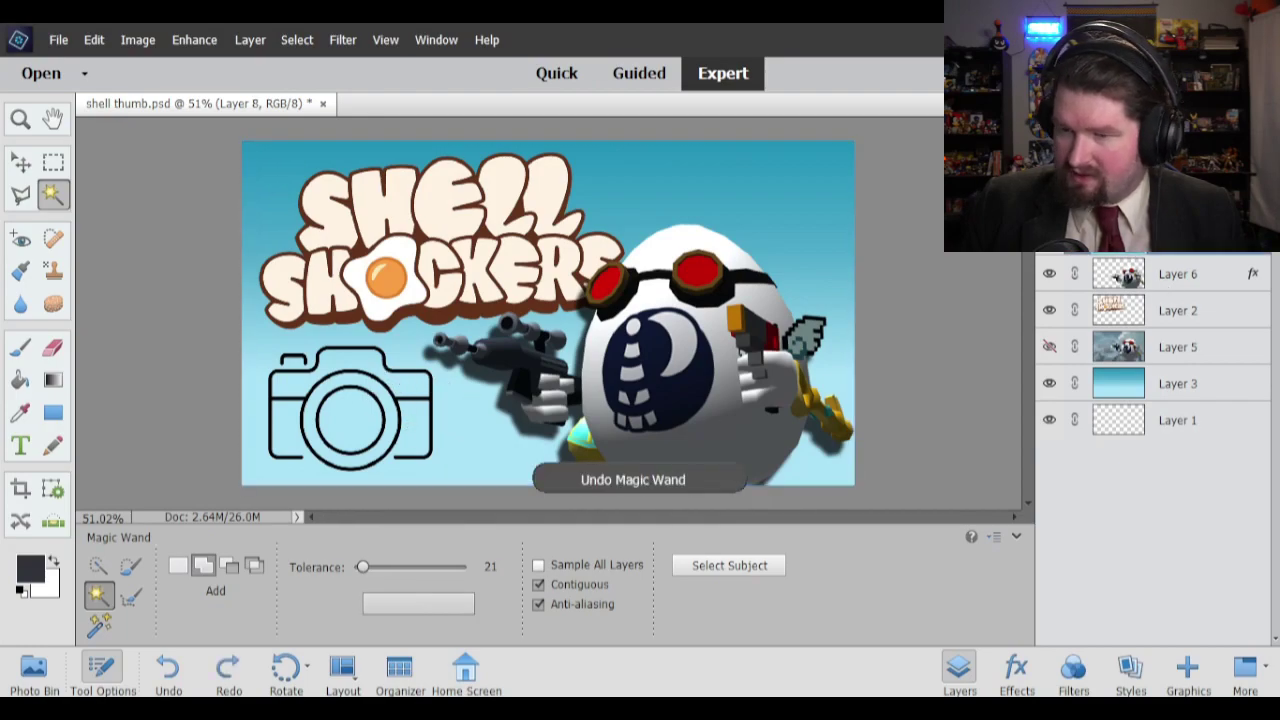
left_click(401, 391)
left_click(416, 433)
key("ctrl+z")
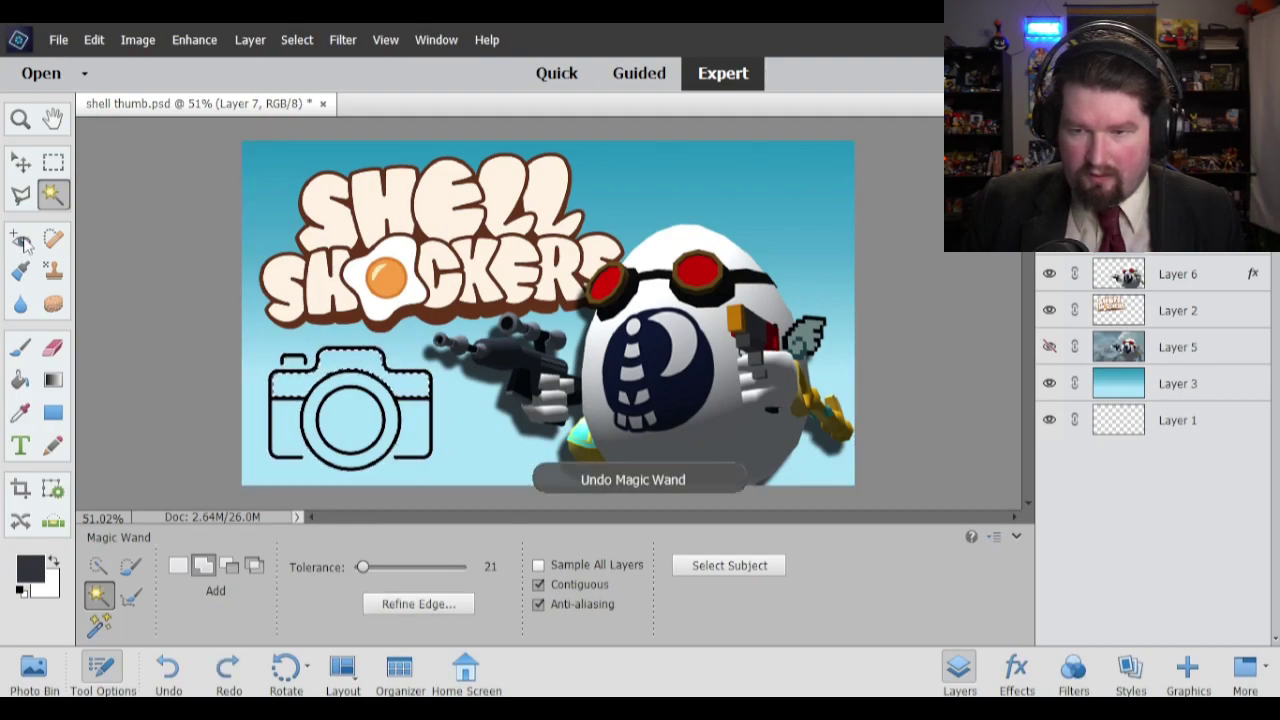
Draw a thin dark rectangle across the gap in the camera's base and align it with the outline's bottom edge.
left_click(20, 119)
left_click_drag(280, 404, 423, 471)
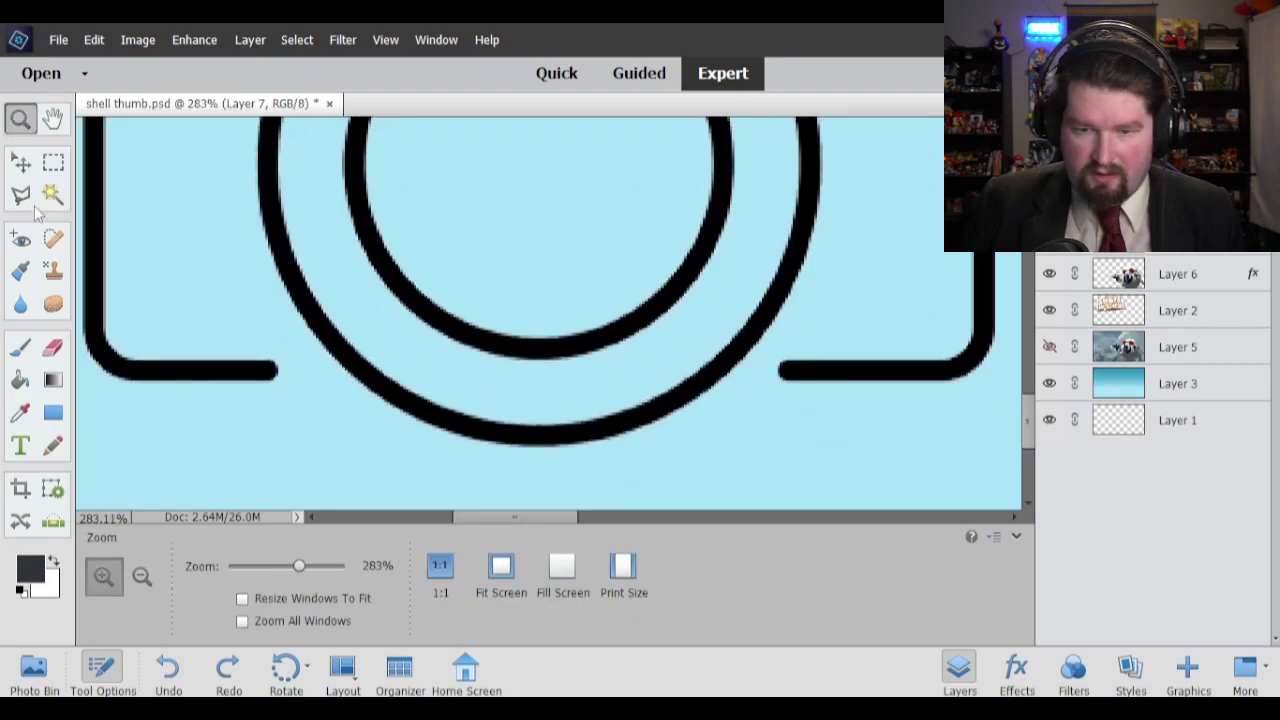
left_click(20, 350)
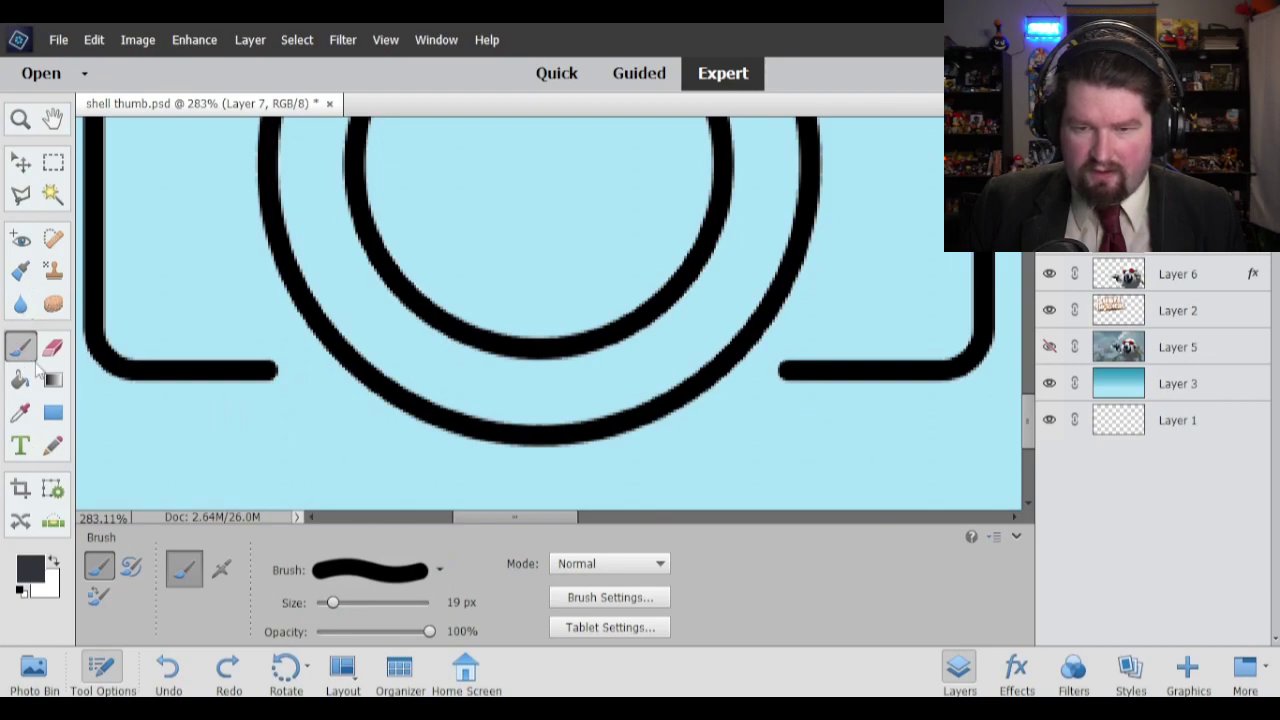
left_click(53, 413)
mouse_move(281, 362)
left_mouse_down()
mouse_move(860, 355)
mouse_move(790, 353)
mouse_move(800, 358)
left_mouse_up()
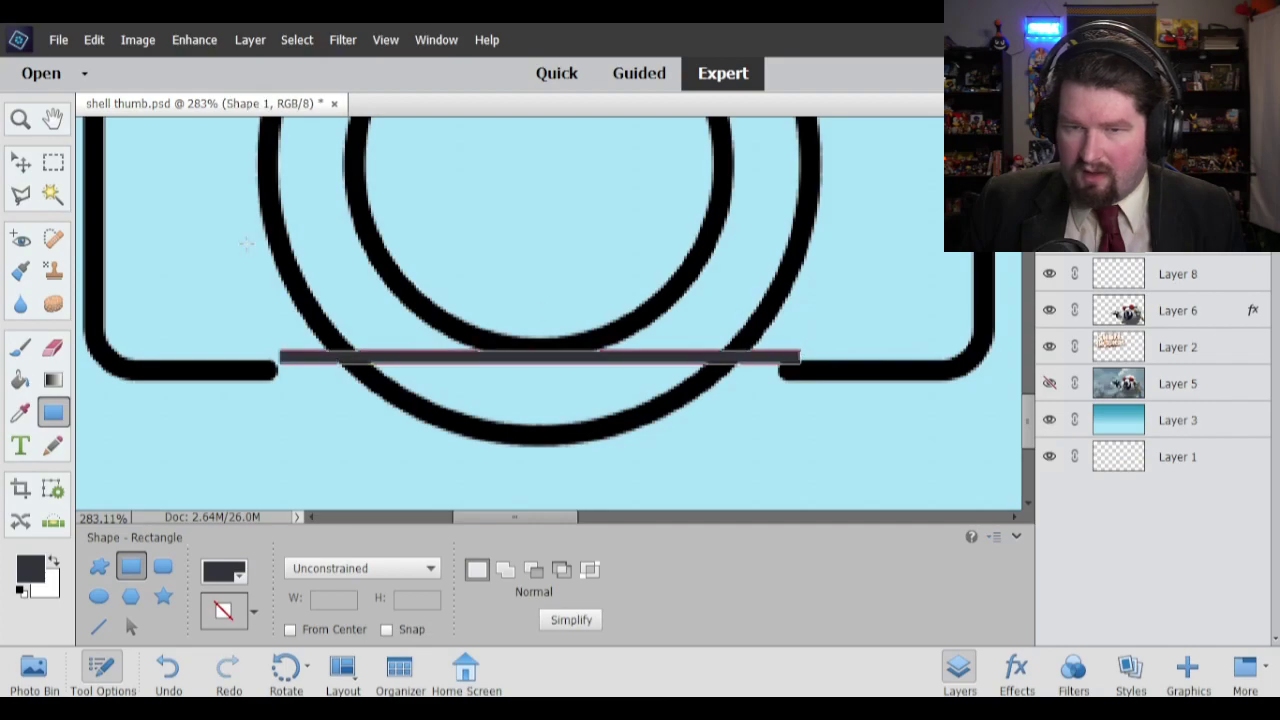
left_click(20, 164)
mouse_move(341, 358)
left_mouse_down()
mouse_move(317, 371)
mouse_move(331, 371)
left_mouse_up()
Simplify the bar's shape layer and merge it down into Layer 8.
right_click(1172, 237)
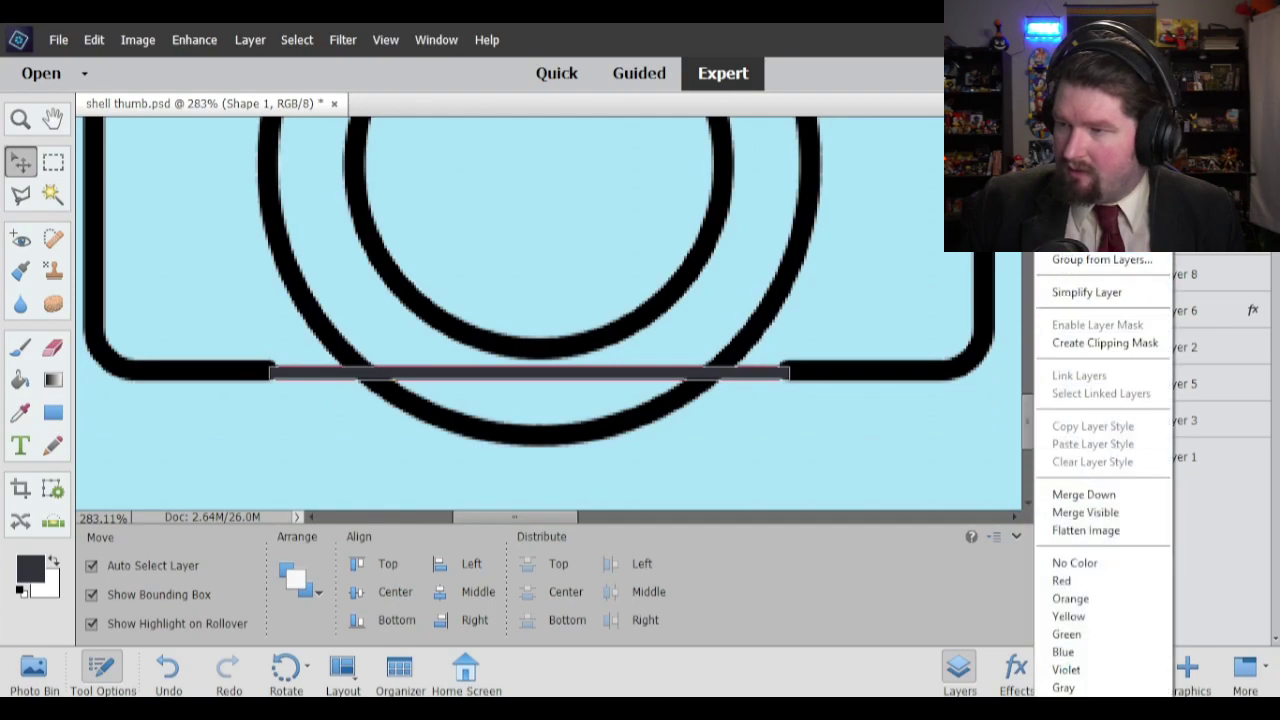
left_click(1086, 292)
right_click(1174, 251)
left_click(1050, 497)
Try to select the camera's lens and body areas with the Magic Wand, and undo the added selections.
scroll(499, 330, "up", 1)
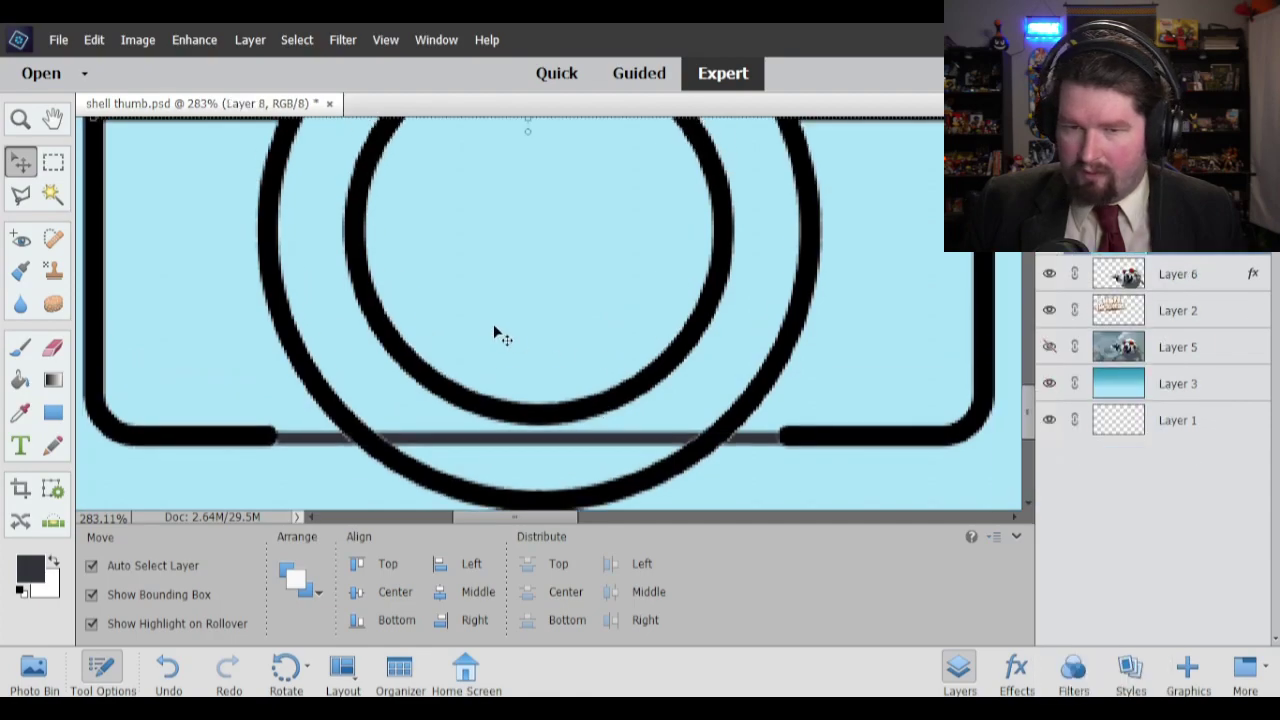
scroll(499, 330, "up", 1)
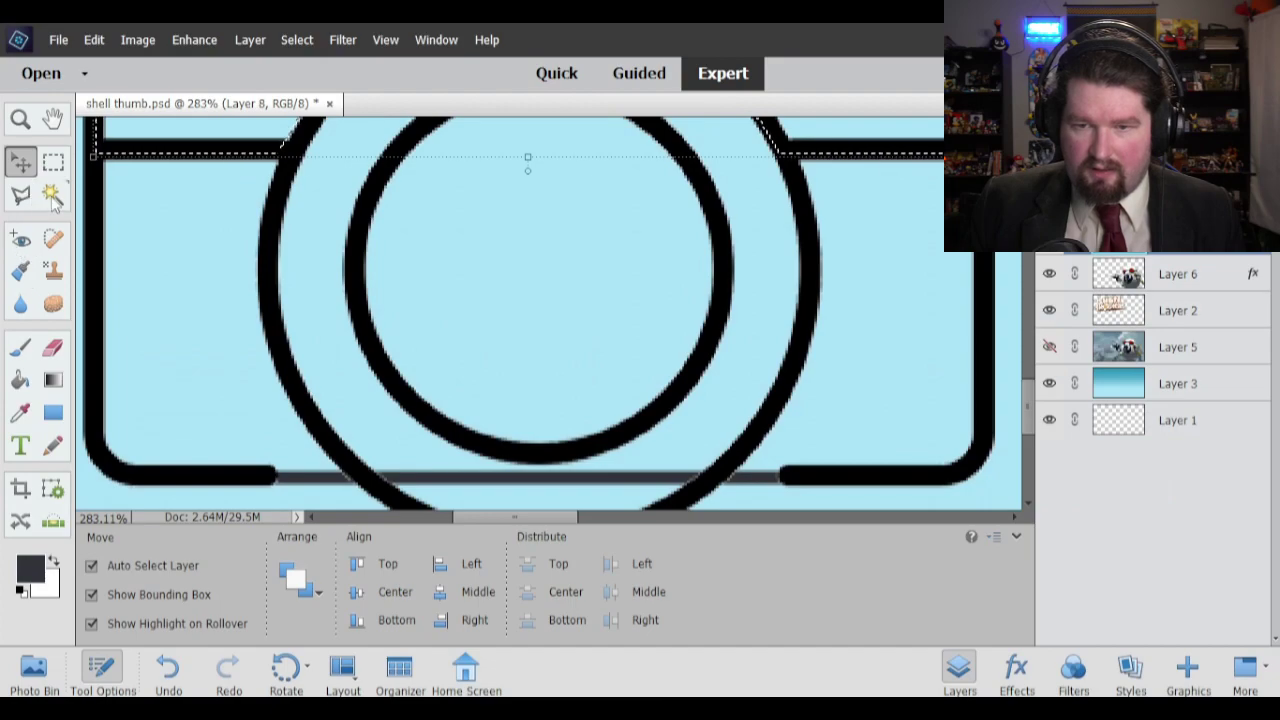
left_click(52, 195)
left_click(323, 263)
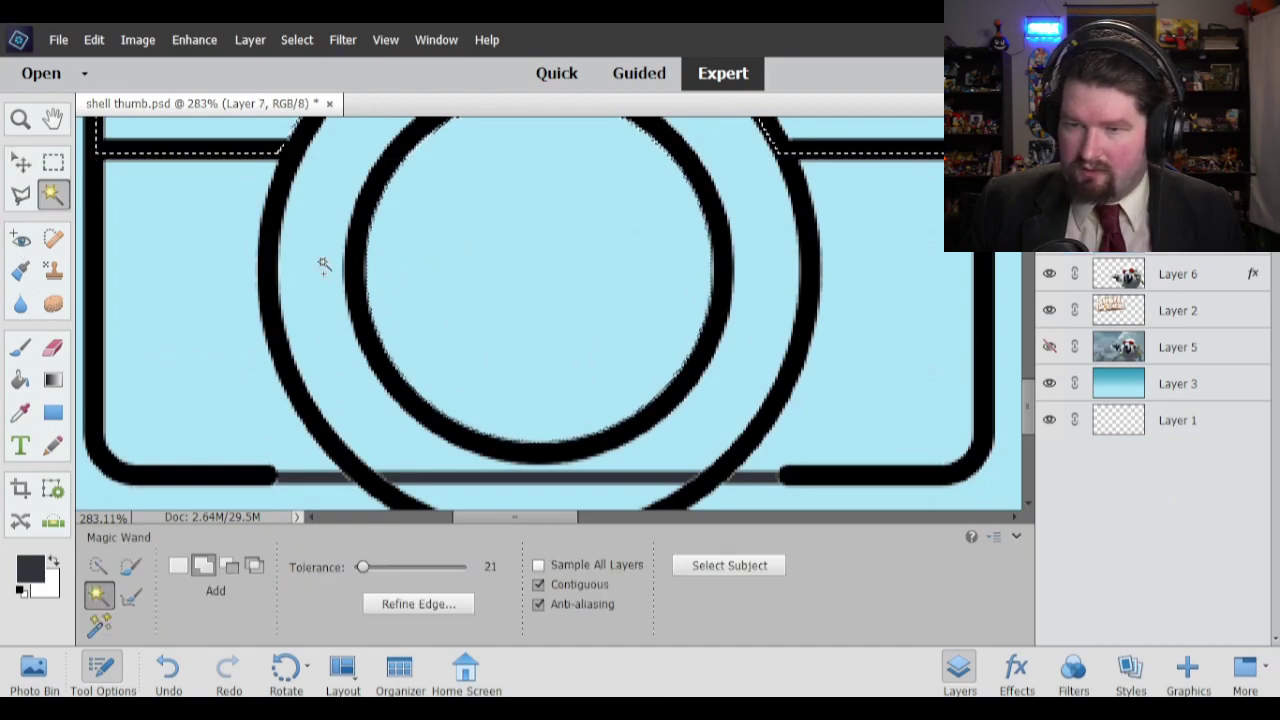
scroll(410, 310, "up", 3)
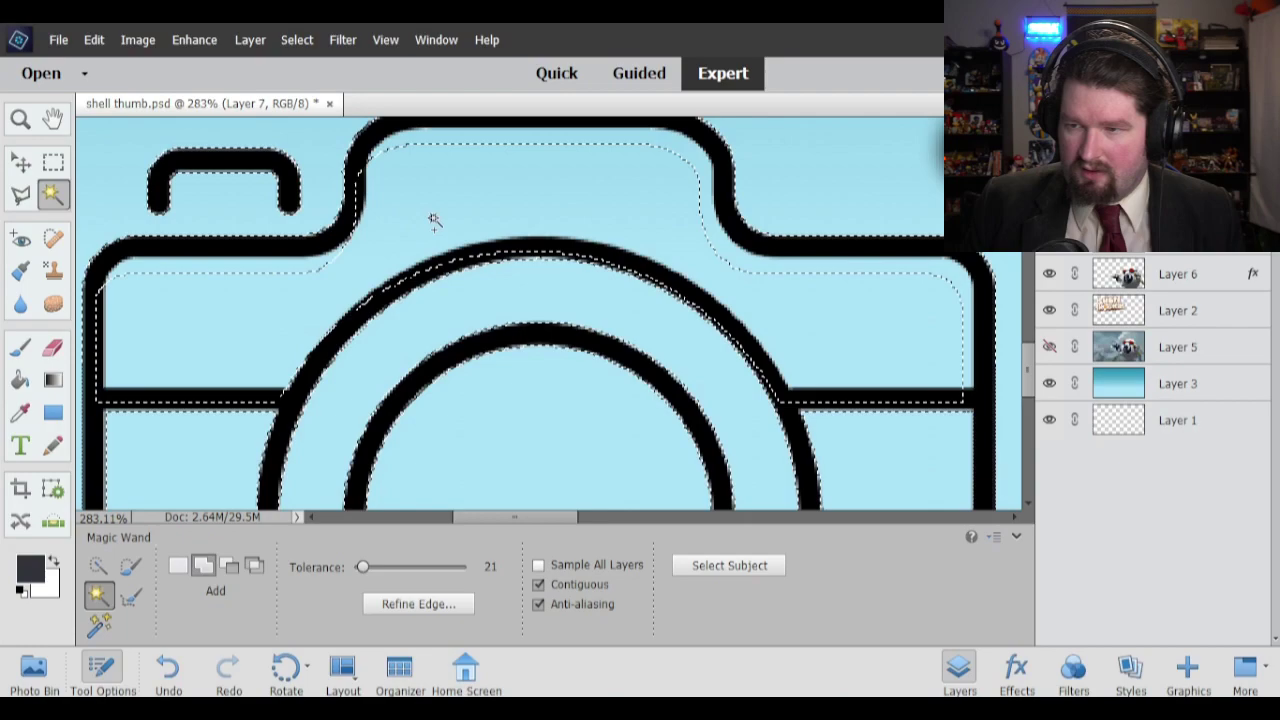
scroll(429, 292, "up", 1)
left_click(429, 301)
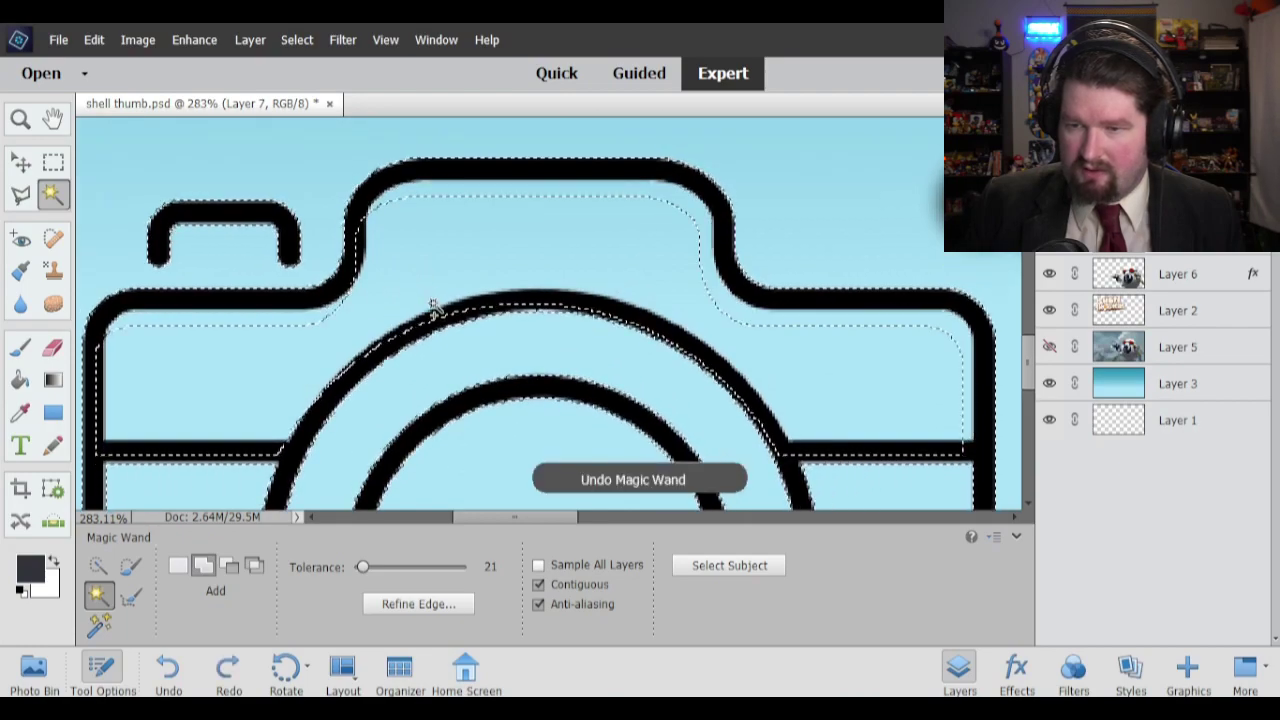
Clear the leftover offset selection around the camera's upper body.
right_click(436, 269)
left_click(52, 161)
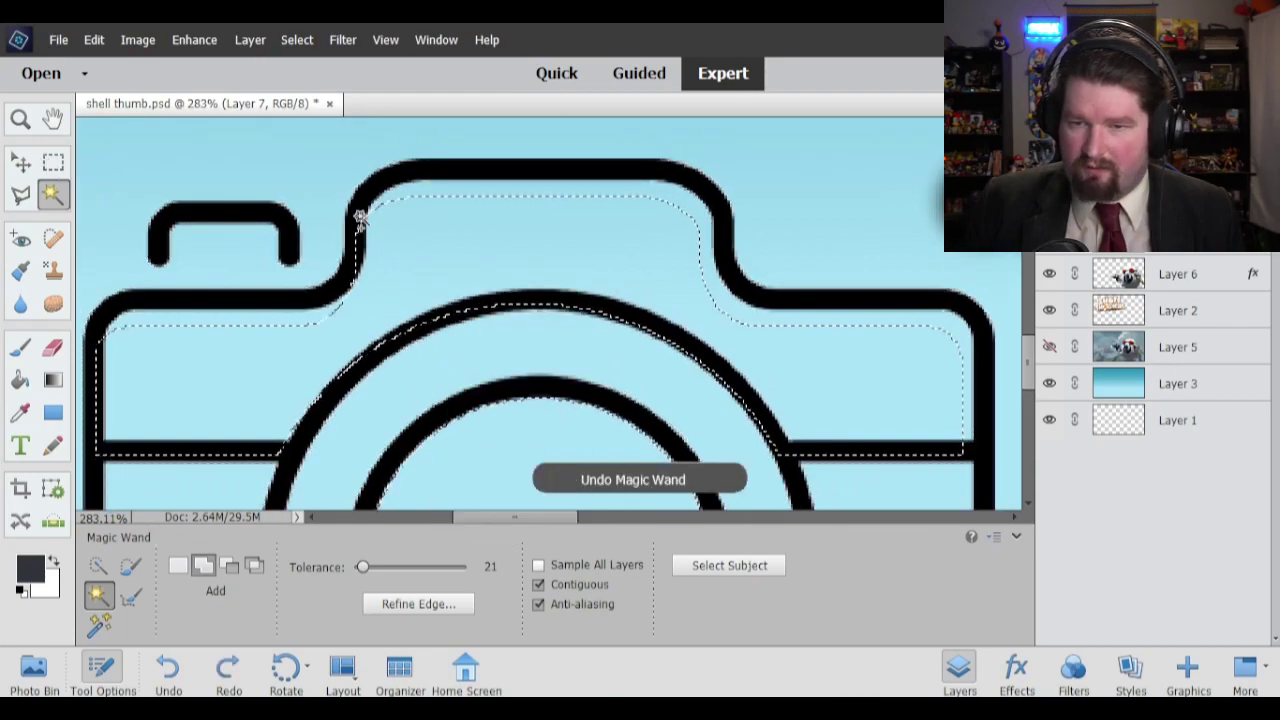
right_click(360, 218)
left_click(61, 165)
left_click(53, 162)
right_click(464, 246)
left_click(510, 262)
scroll(143, 222, "down", 1)
Select the camera's upper body, lens ring, inner lens and lower body areas with the Magic Wand.
left_click(21, 196)
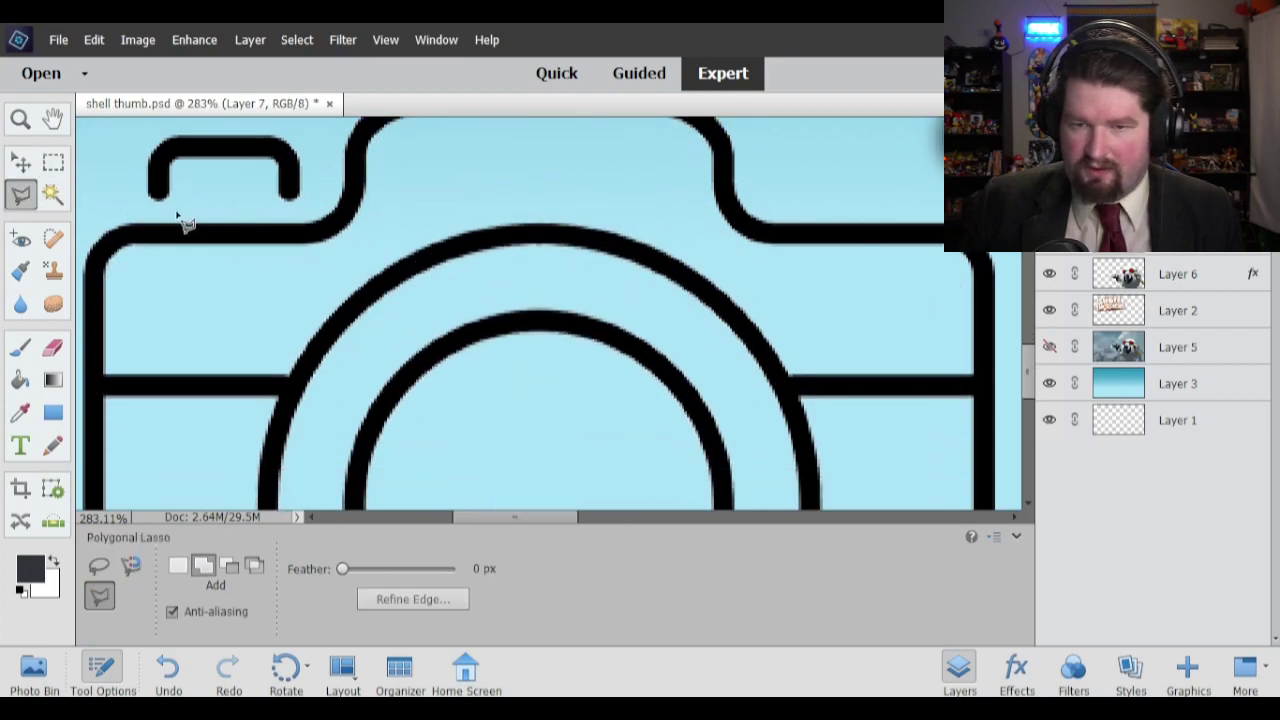
left_click(53, 195)
left_click(532, 272)
left_click(532, 272)
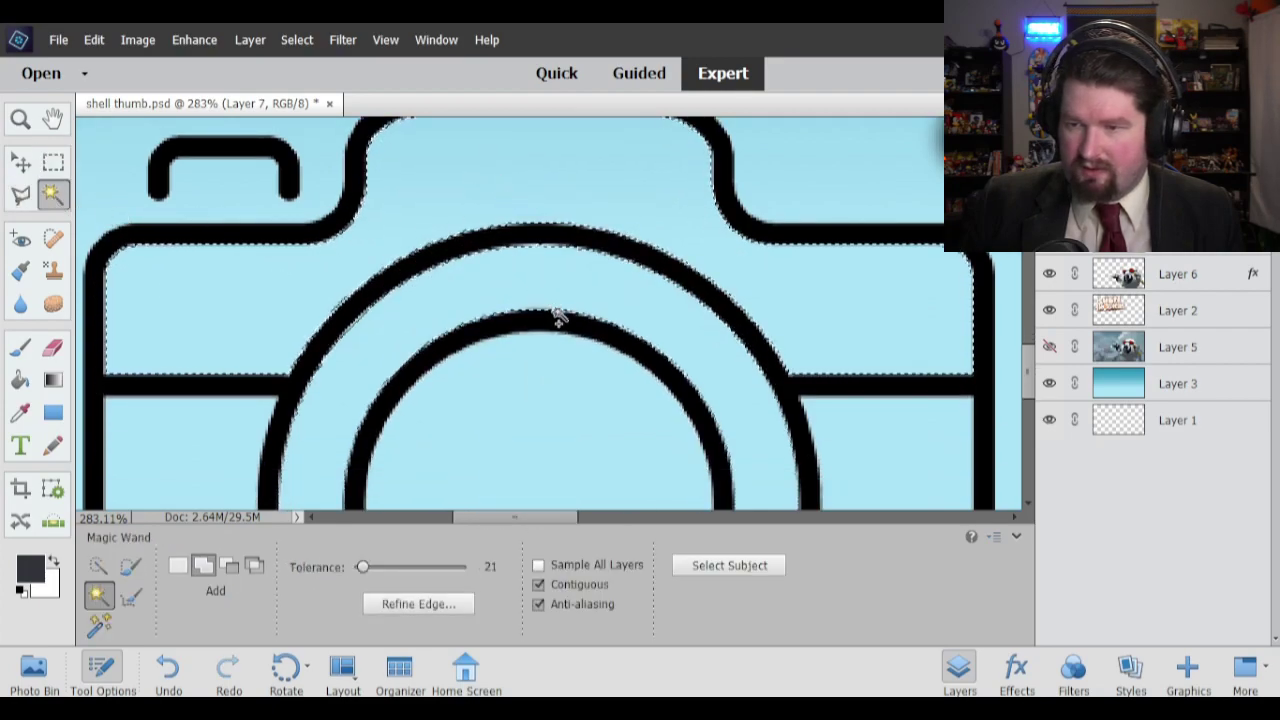
scroll(560, 318, "down", 1)
left_click(583, 326)
scroll(720, 330, "down", 1)
left_click(857, 340)
scroll(848, 349, "down", 1)
scroll(848, 350, "down", 1)
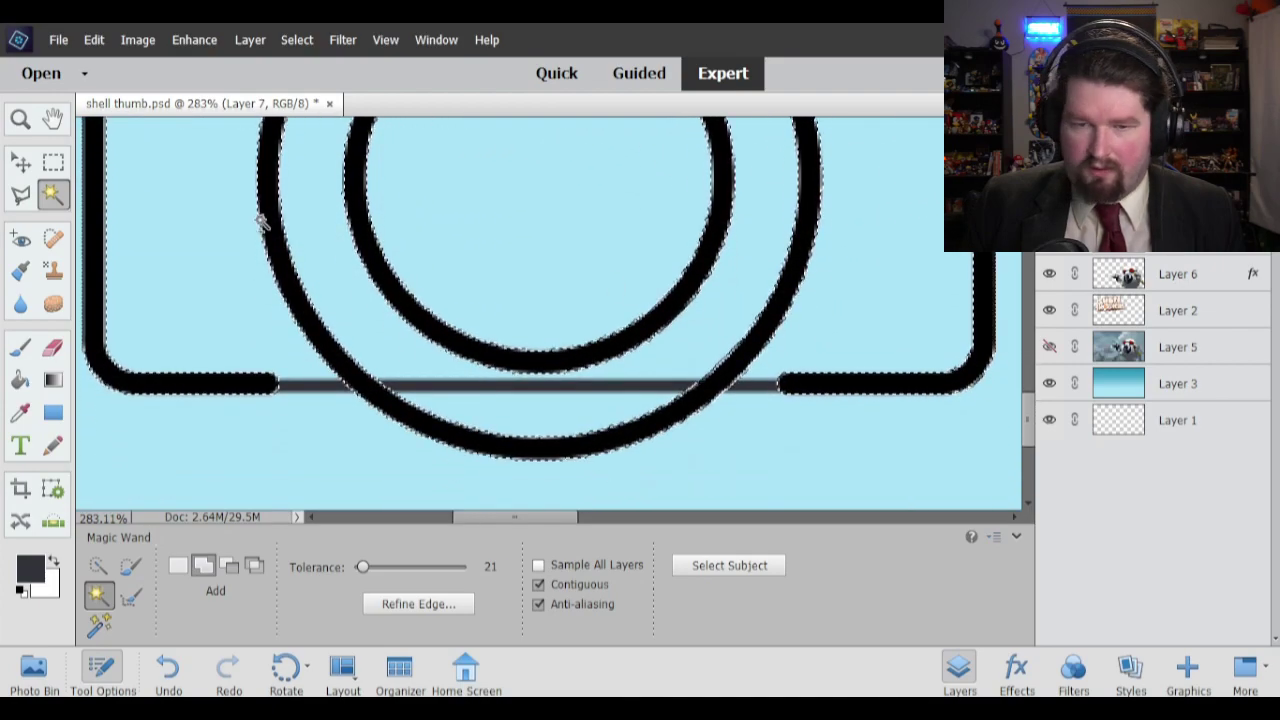
Try to fill the selected areas with dark gray, and undo the fill and the selection spilling outside the camera.
left_click(20, 379)
left_click(257, 300)
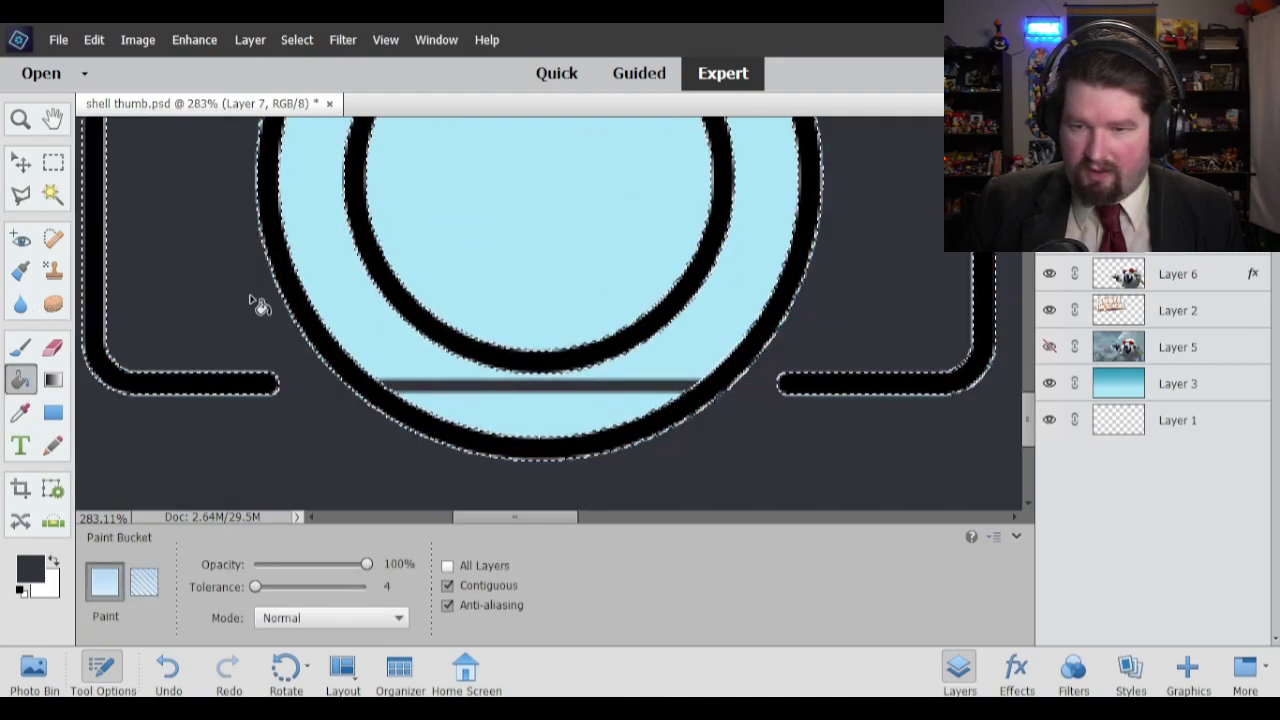
key("ctrl+z")
scroll(380, 375, "up", 1)
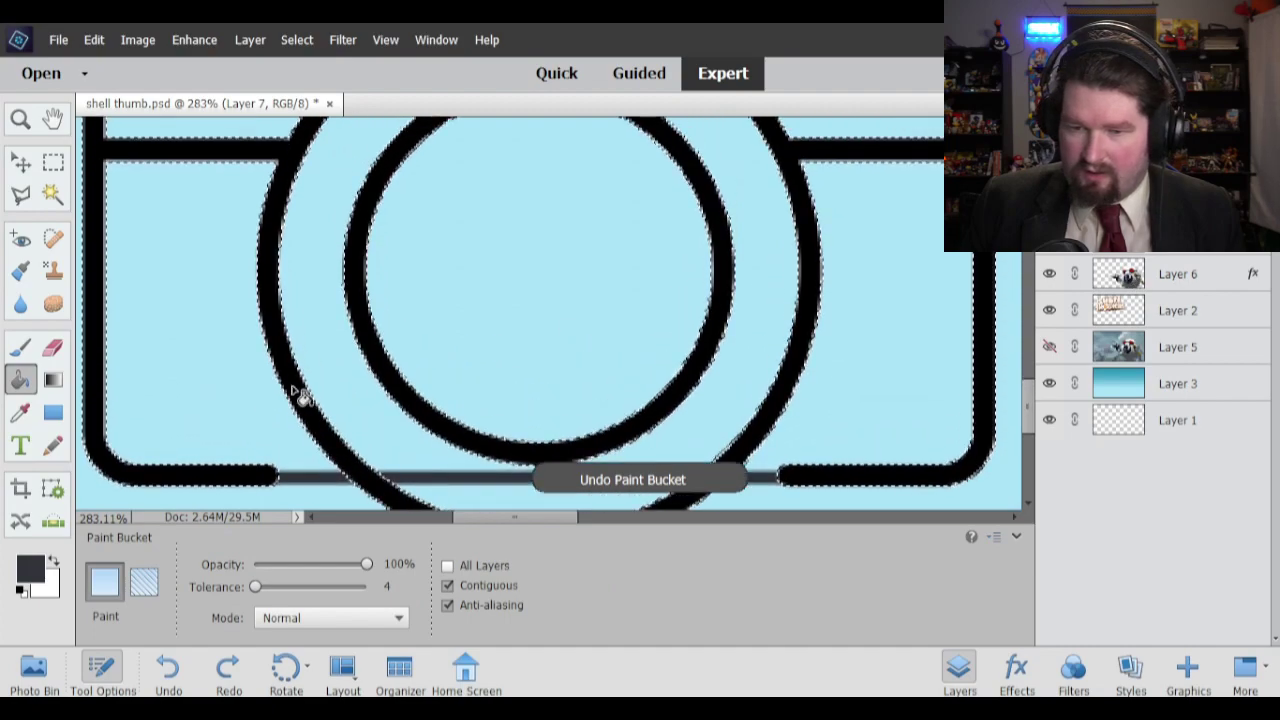
scroll(275, 385, "down", 1)
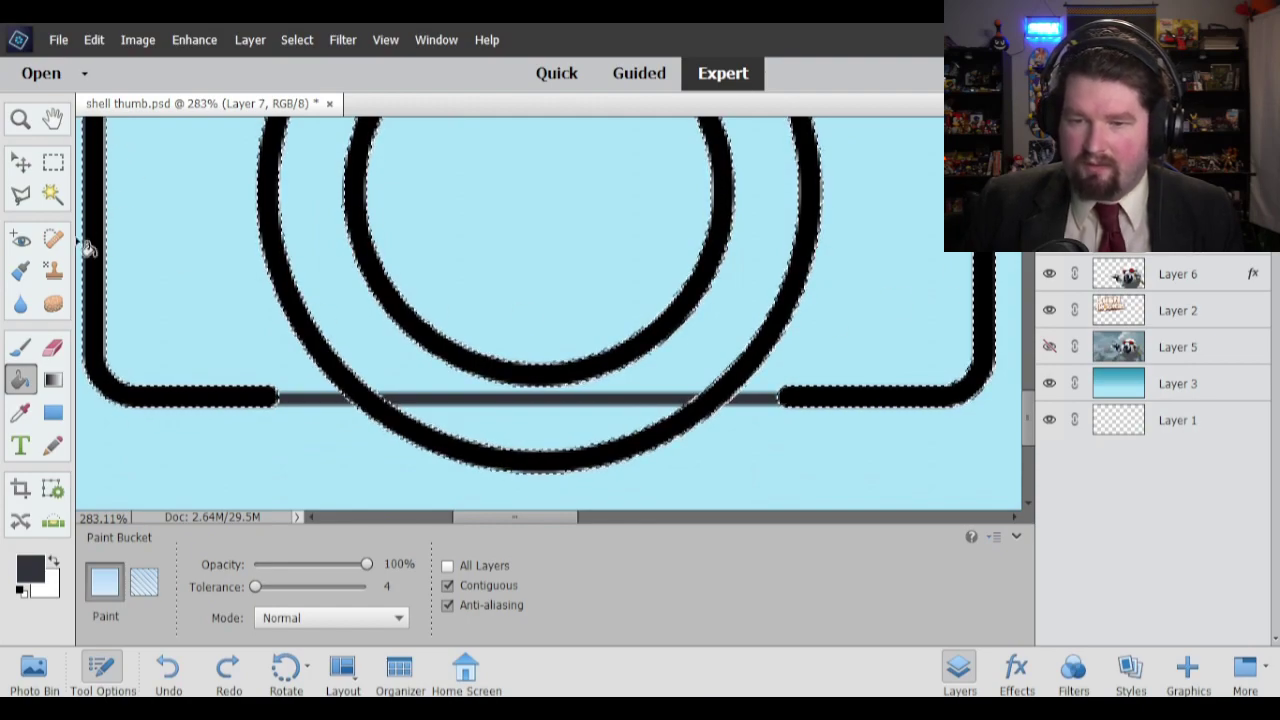
key("ctrl+z")
scroll(523, 360, "up", 5)
scroll(523, 360, "down", 4)
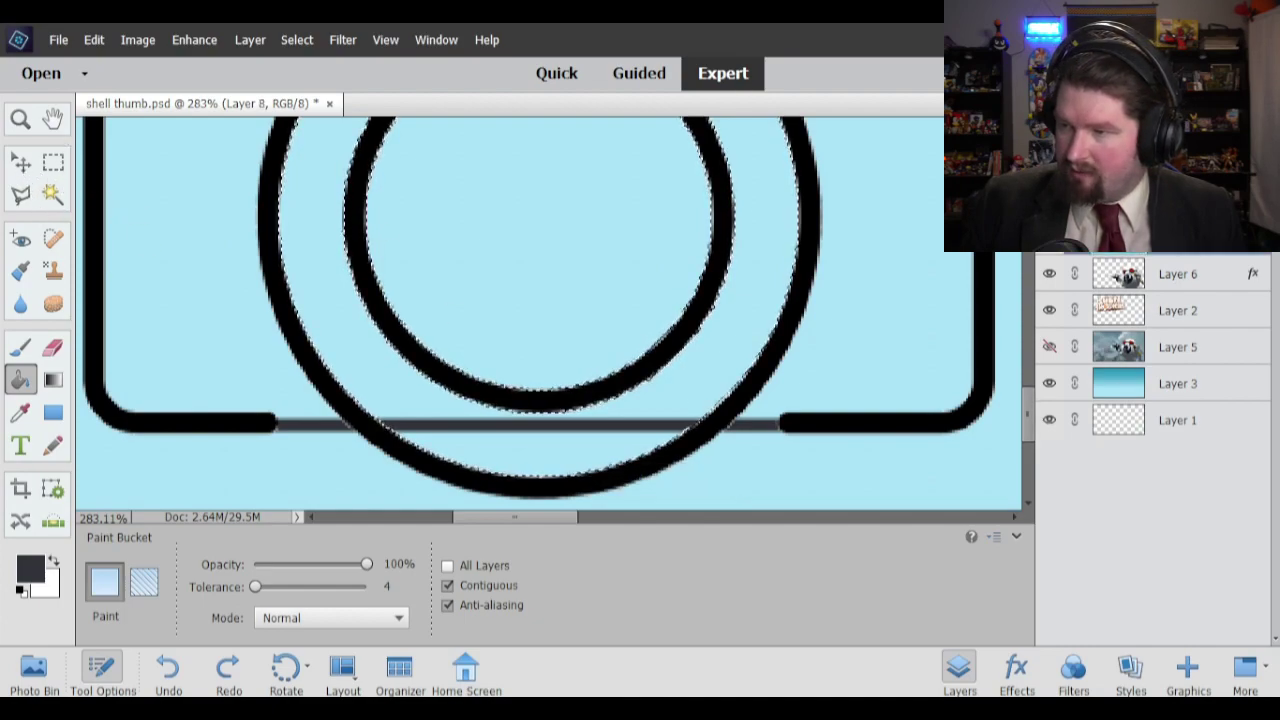
Merge the camera outline with the bar on Layer 8 and add the lower body to the Magic Wand selection.
right_click(1057, 385)
left_click(1100, 494)
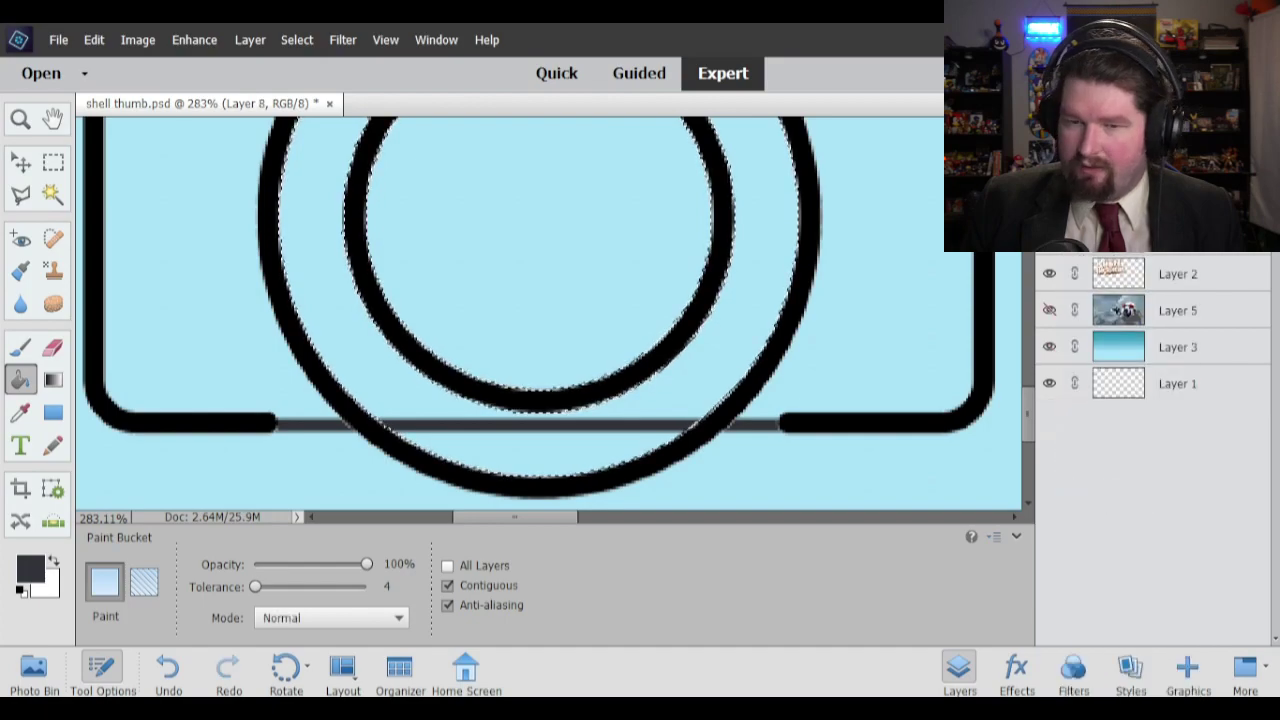
left_click(52, 195)
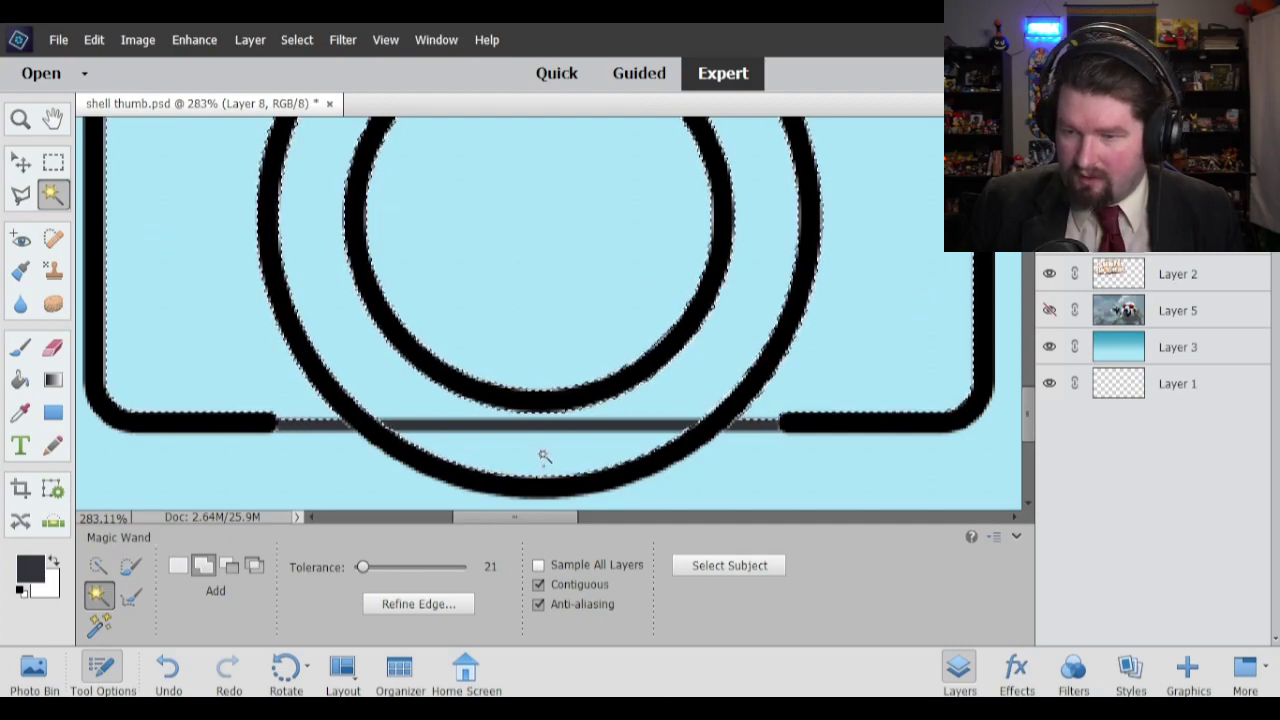
scroll(354, 361, "up", 2)
scroll(300, 355, "down", 3)
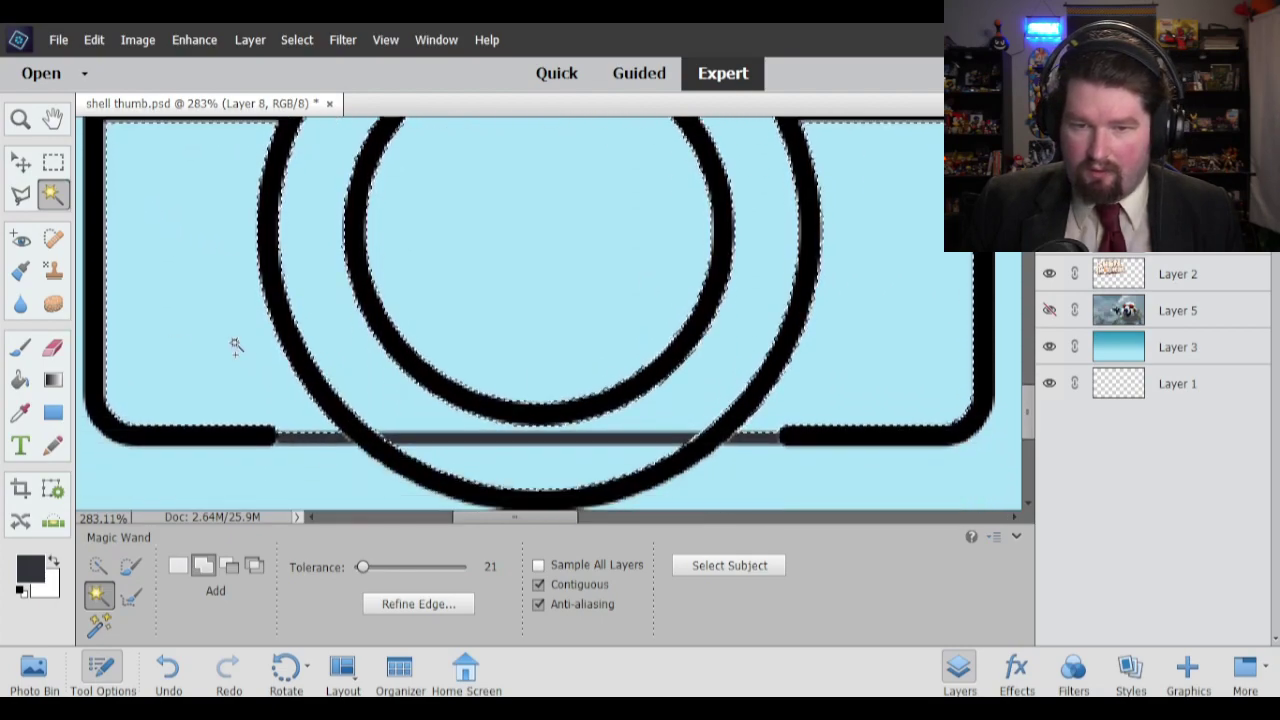
Fill the camera's selected body and lens areas with dark gray using the Paint Bucket.
left_click(20, 379)
left_click(214, 280)
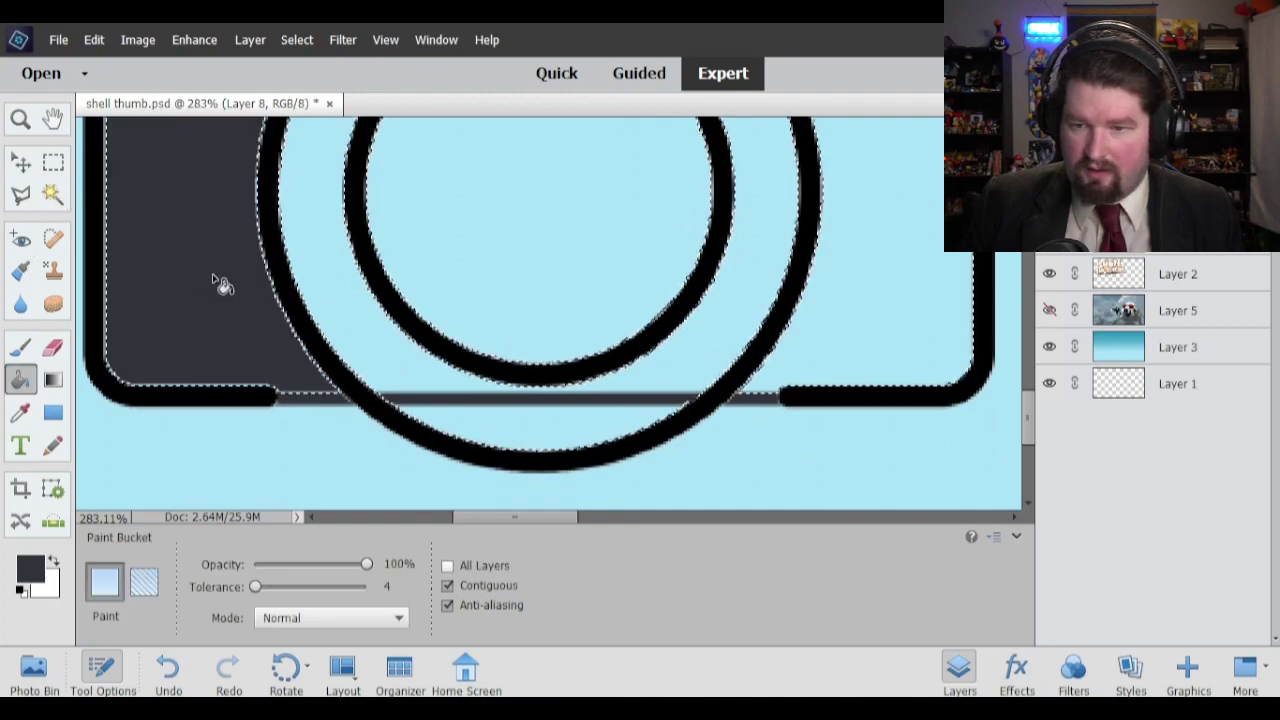
left_click(530, 230)
left_click(904, 249)
scroll(740, 332, "up", 5)
left_click(800, 236)
scroll(590, 274, "up", 3)
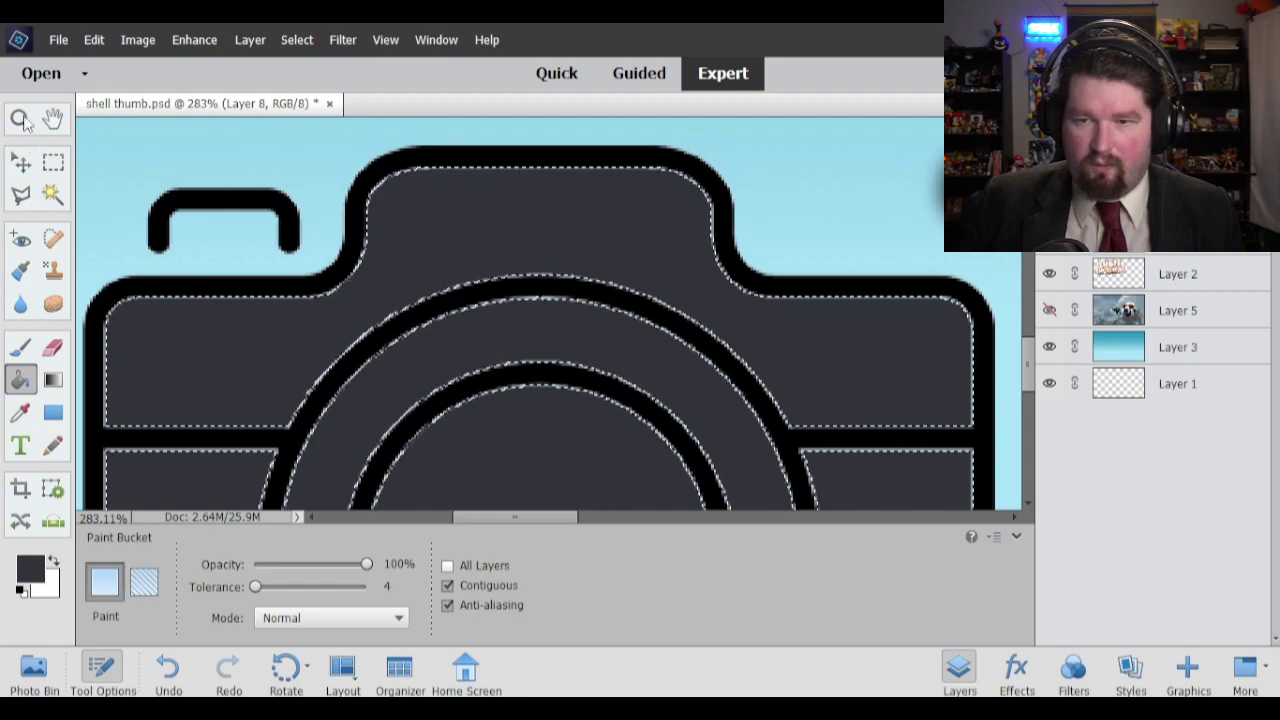
Deselect the filled areas of the camera.
left_click(20, 346)
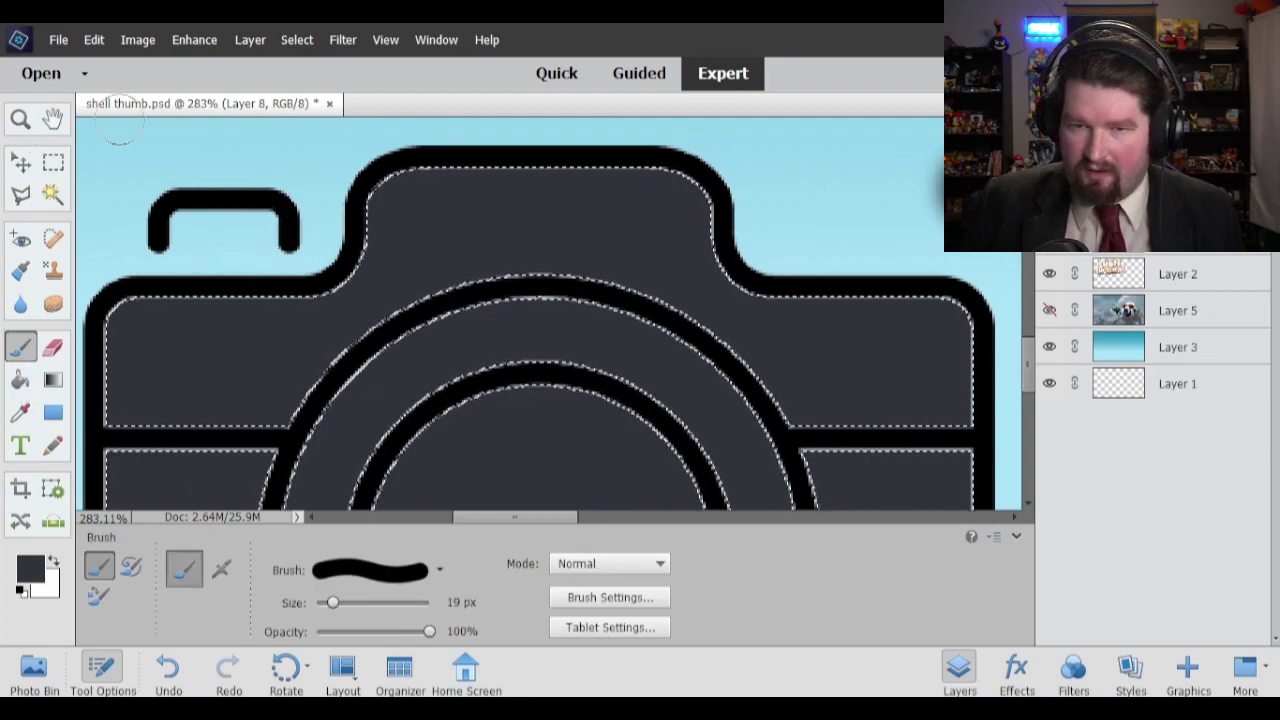
left_click(24, 120)
right_click(512, 228)
key("Escape")
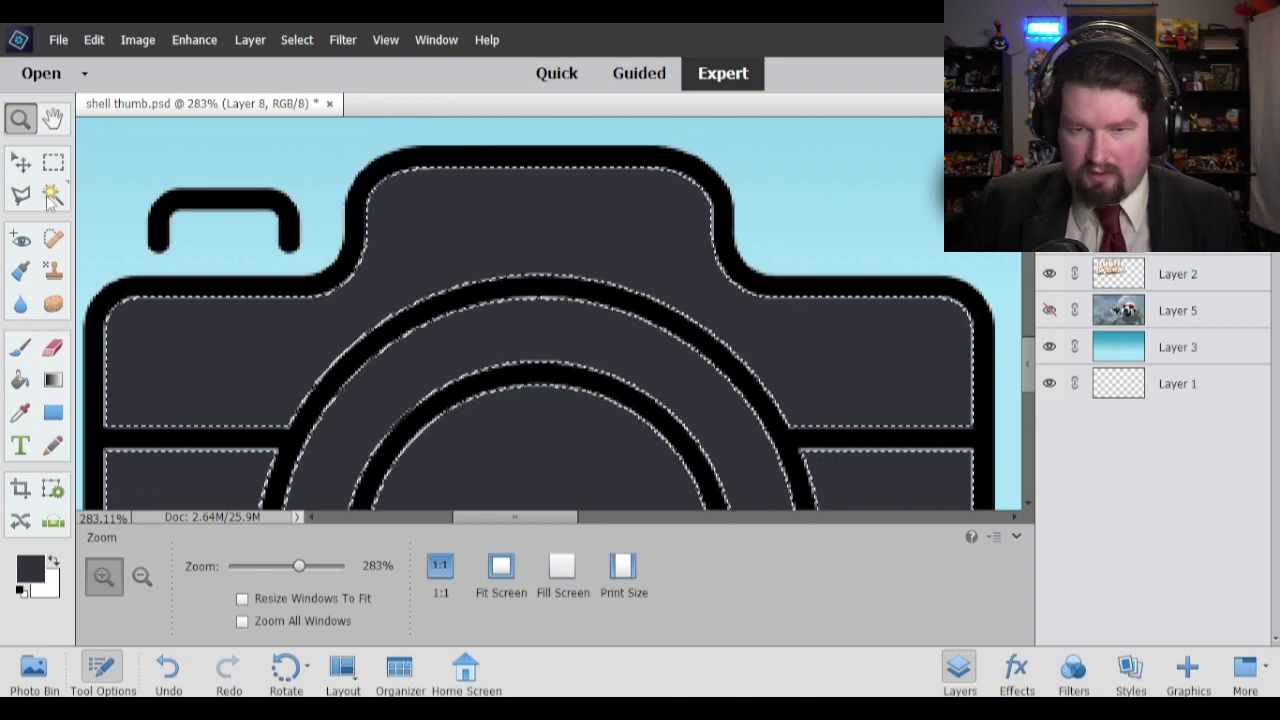
left_click(52, 194)
right_click(443, 277)
left_click(505, 424)
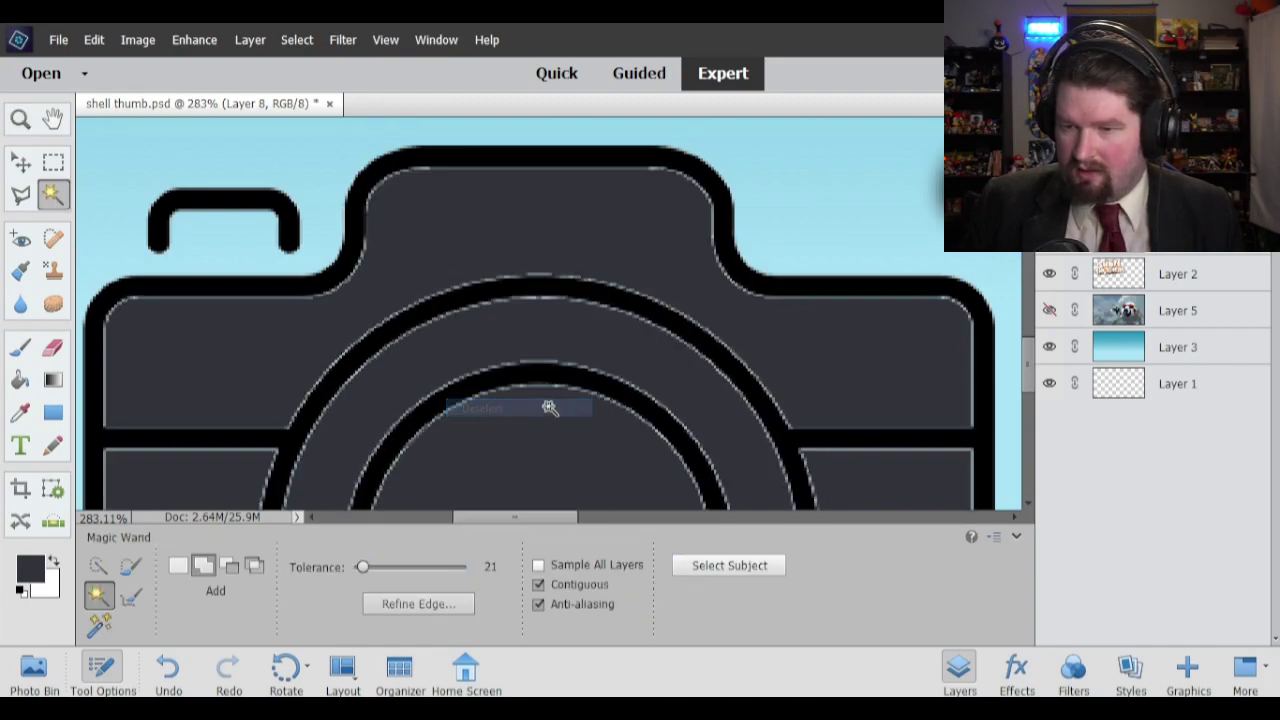
scroll(388, 318, "down", 2)
scroll(226, 309, "up", 3)
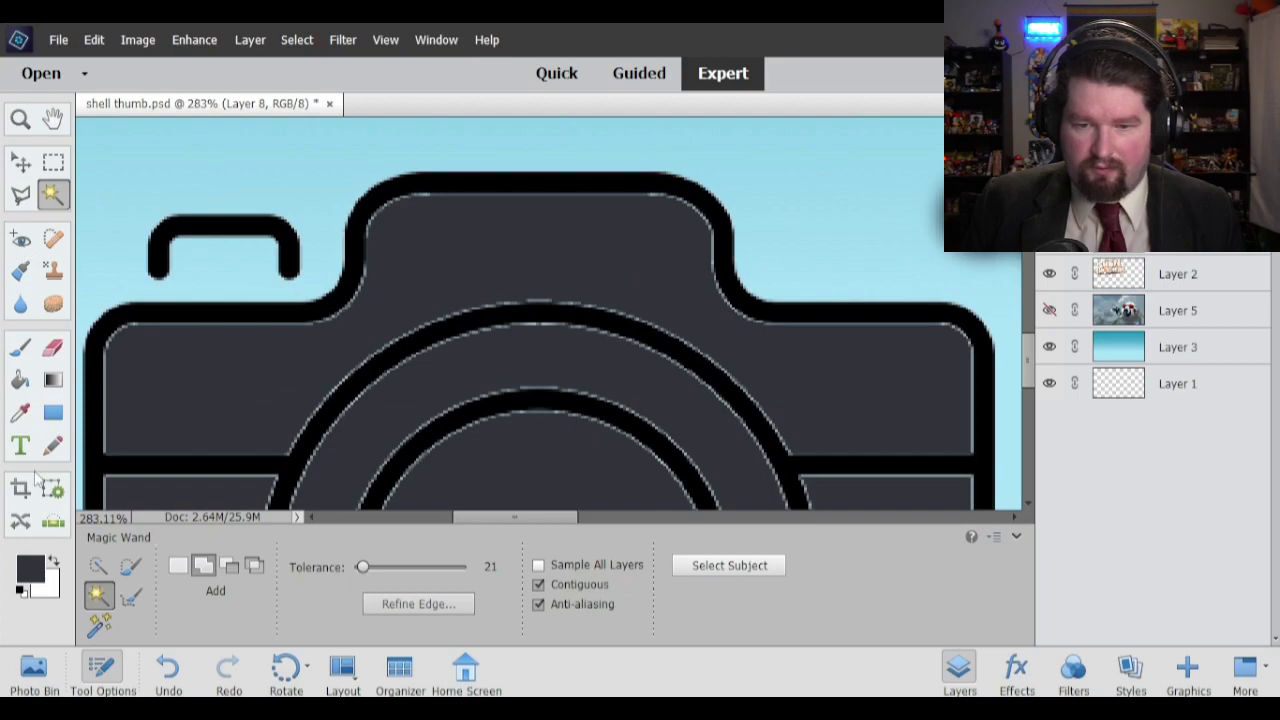
Add a new layer and move it below the camera on Layer 8.
left_click(36, 568)
left_click(658, 288)
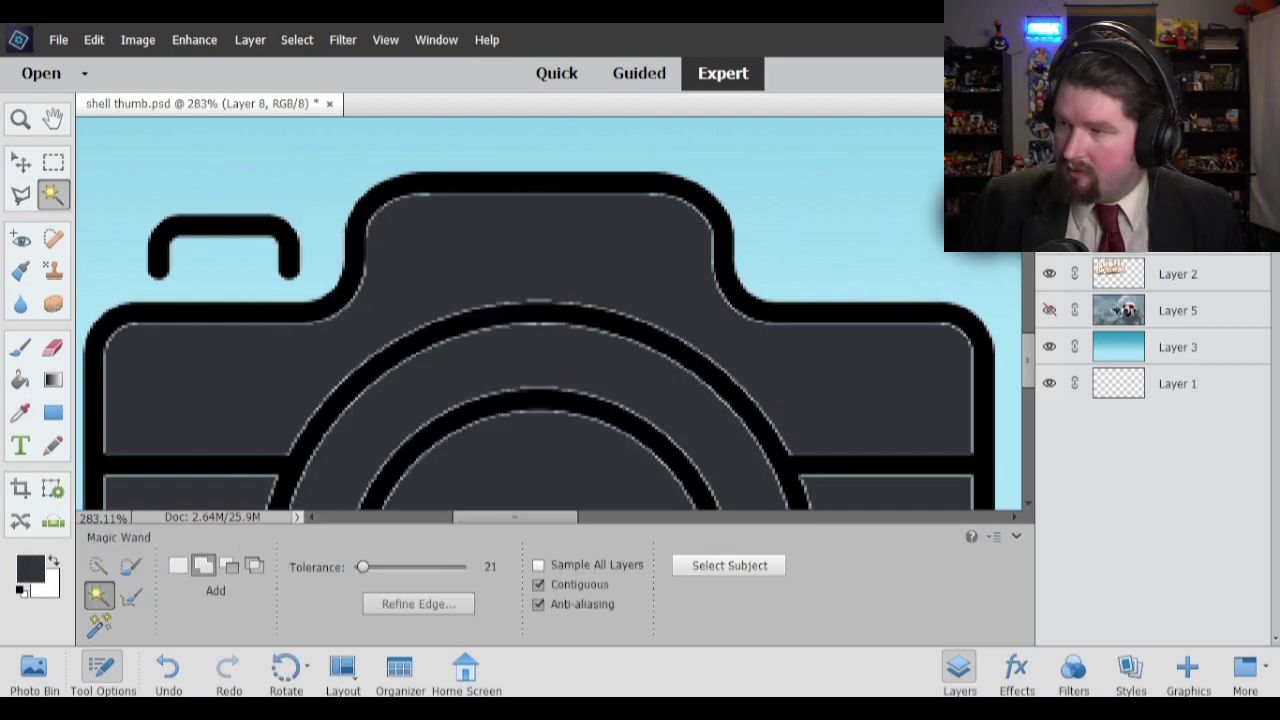
left_click(1050, 105)
left_click_drag(1200, 200, 1202, 266)
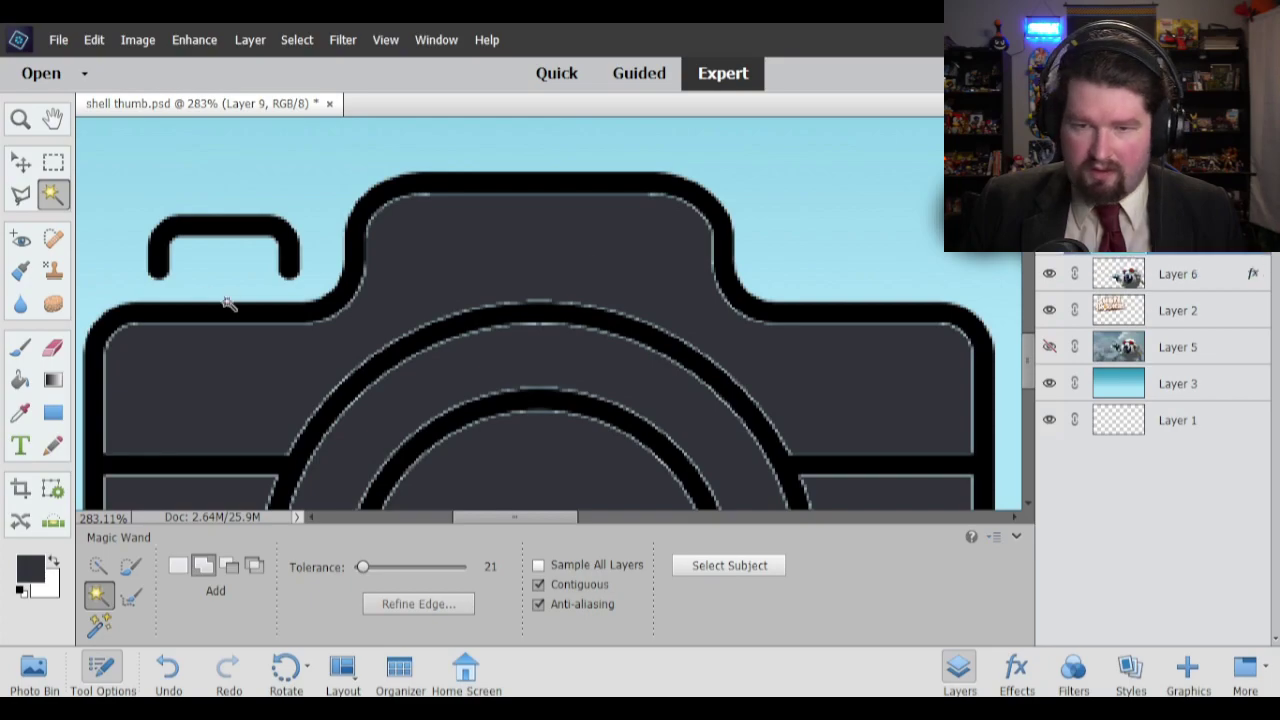
Paint the camera's small shutter button dark gray on Layer 9 with a 19 px brush, undoing strokes that stray past the outline.
left_click(21, 238)
left_click(20, 380)
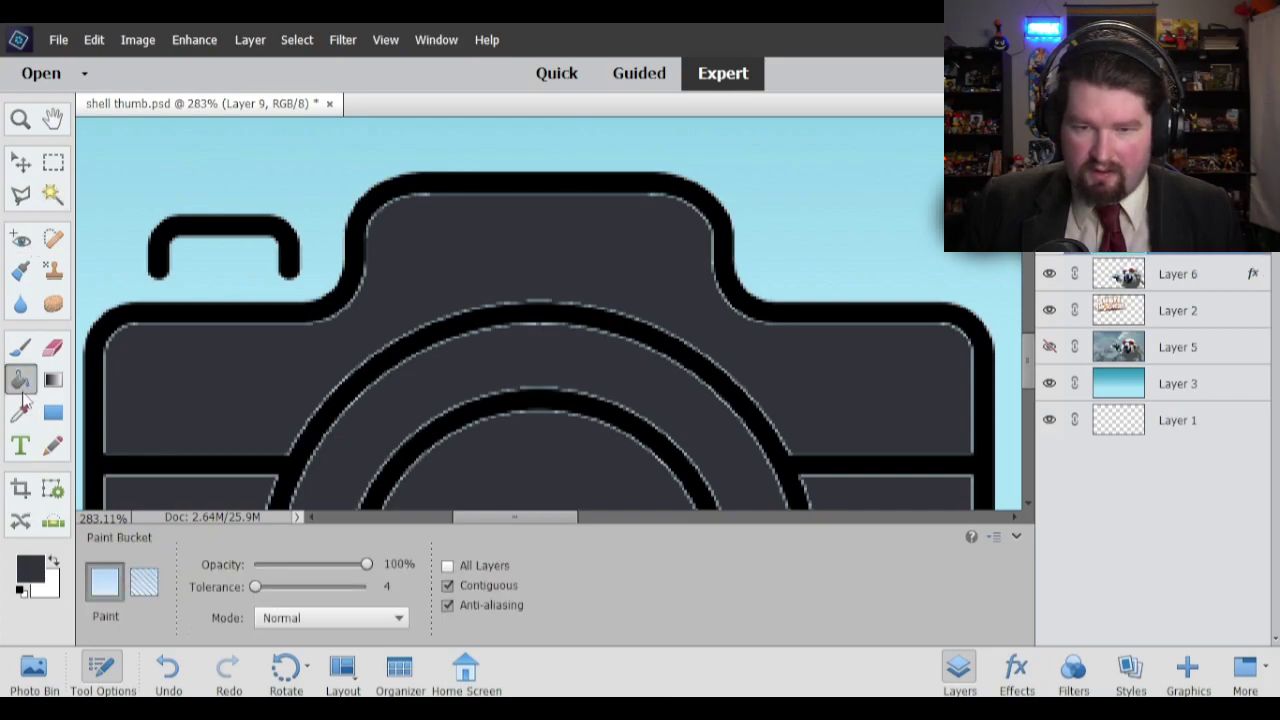
left_click(32, 411)
left_click(20, 347)
mouse_move(255, 245)
left_mouse_down()
mouse_move(274, 298)
mouse_move(185, 294)
mouse_move(179, 270)
mouse_move(179, 296)
mouse_move(174, 256)
mouse_move(265, 254)
mouse_move(180, 306)
left_mouse_up()
key("ctrl+z")
left_click_drag(296, 341, 355, 305)
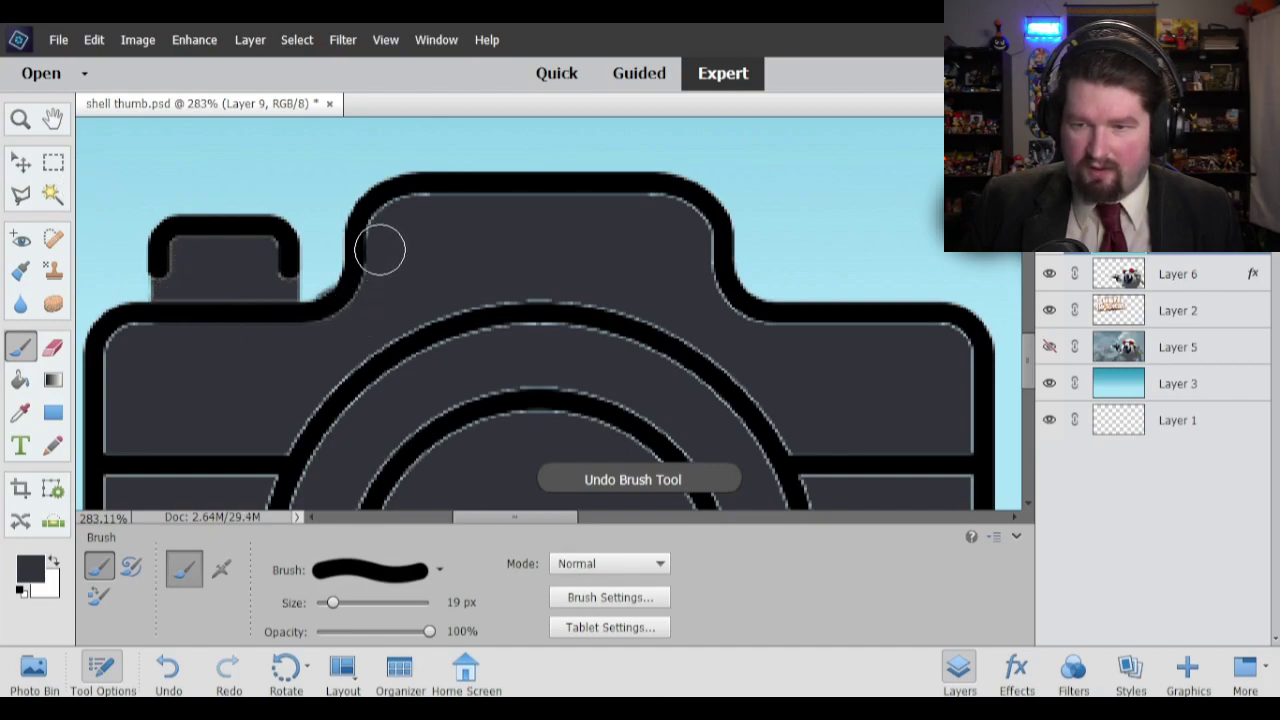
key("ctrl+z")
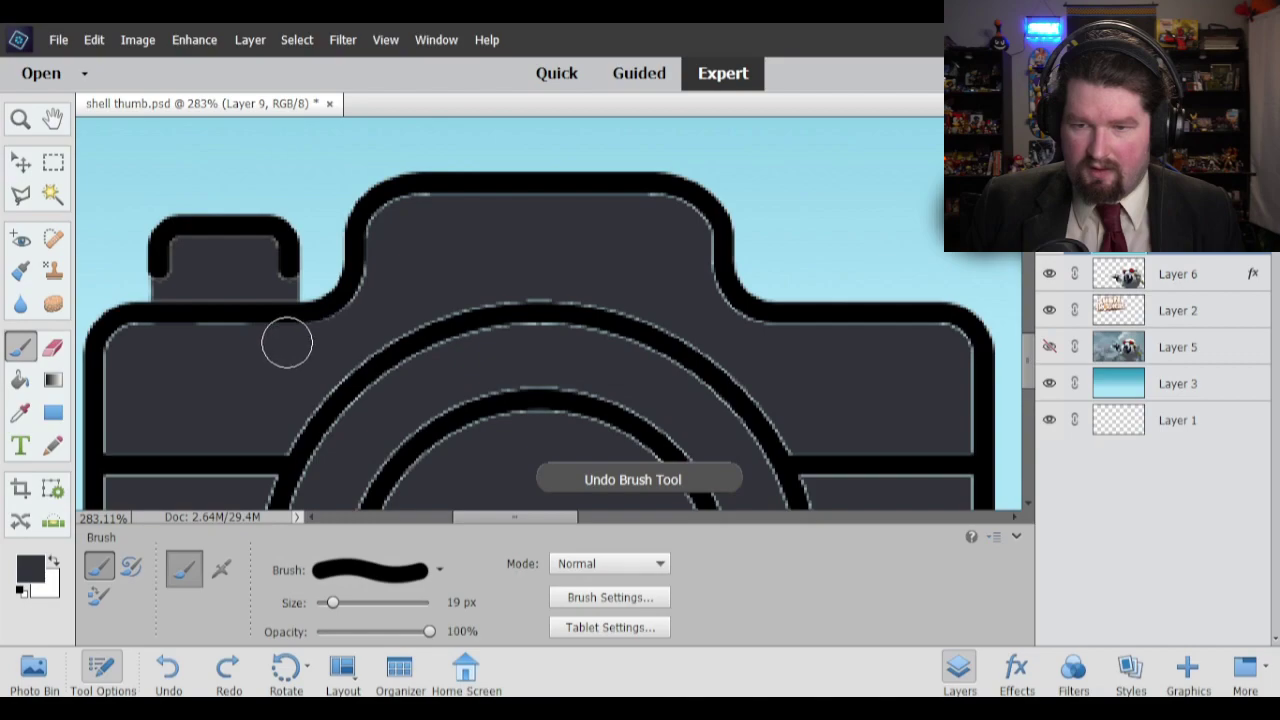
Brush dark gray on Layer 9 behind the light gaps along the camera's body, base and lens outlines.
scroll(131, 396, "down", 1)
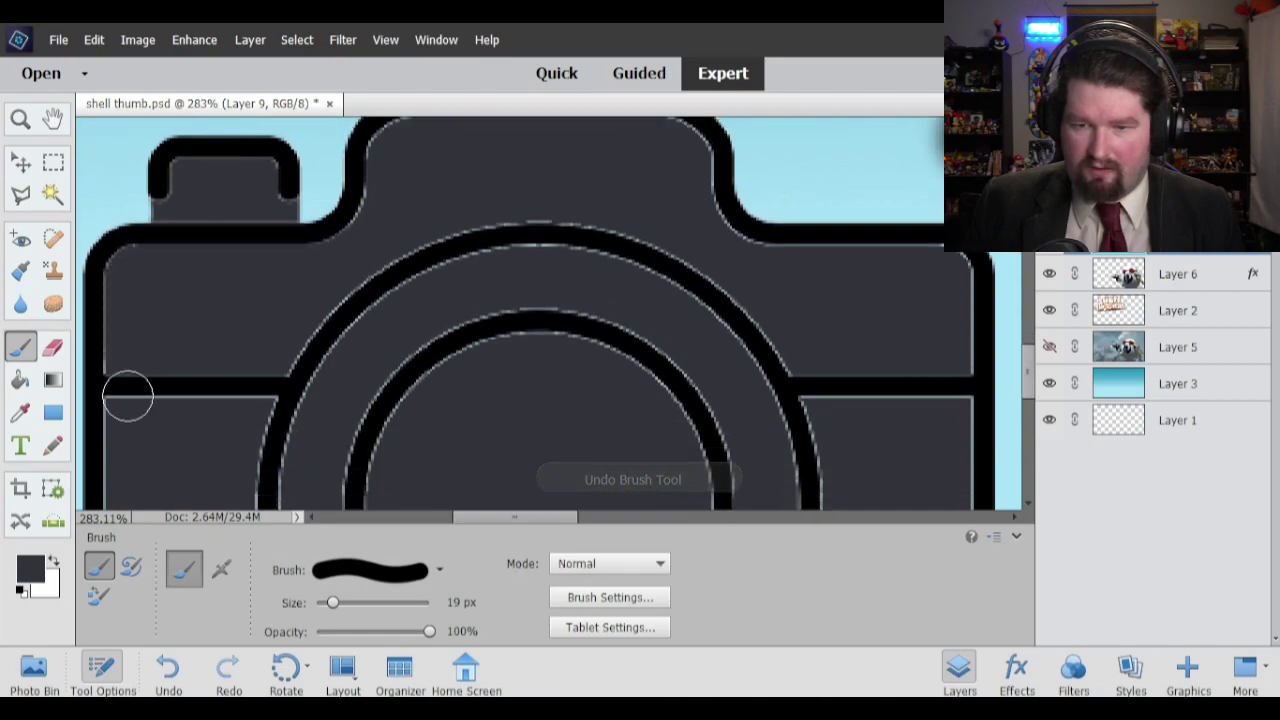
scroll(134, 374, "down", 4)
mouse_move(110, 201)
left_mouse_down()
mouse_move(328, 228)
mouse_move(254, 250)
mouse_move(287, 246)
mouse_move(290, 408)
left_mouse_up()
scroll(146, 317, "down", 3)
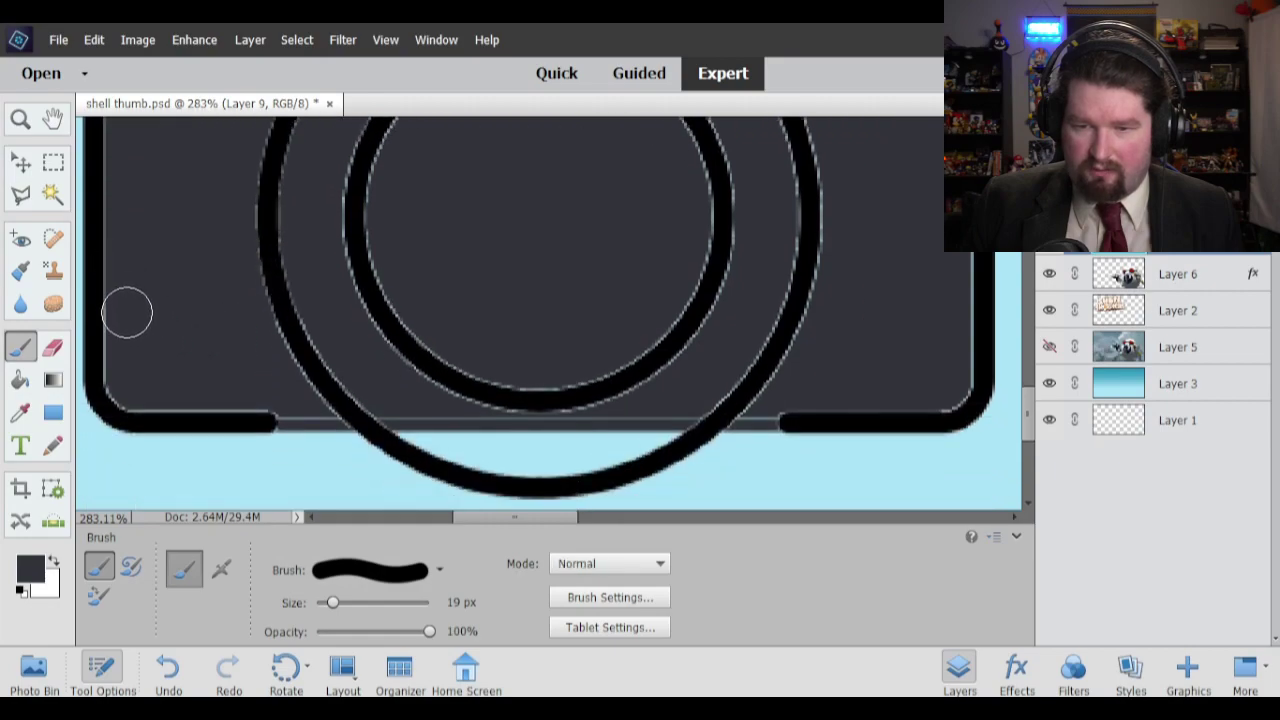
left_click_drag(131, 388, 838, 398)
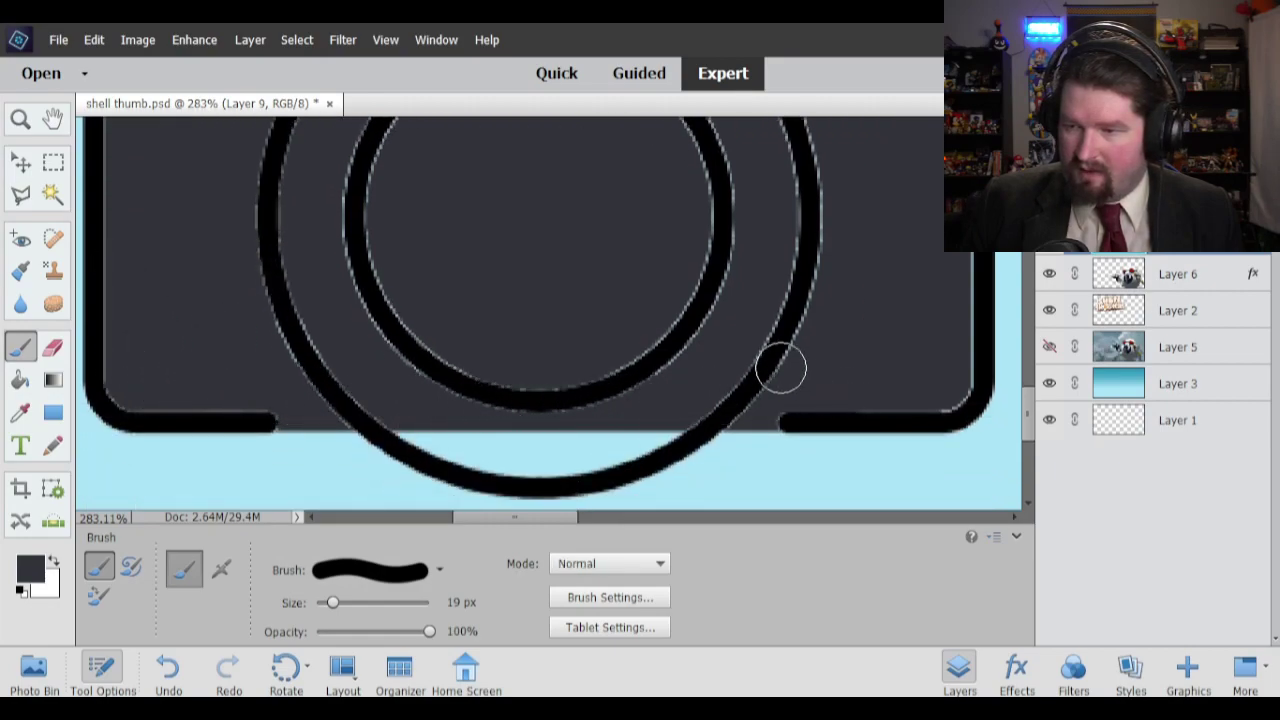
scroll(760, 357, "up", 4)
mouse_move(780, 297)
left_mouse_down()
mouse_move(717, 406)
mouse_move(567, 205)
mouse_move(734, 240)
mouse_move(549, 226)
mouse_move(399, 235)
mouse_move(337, 340)
left_mouse_up()
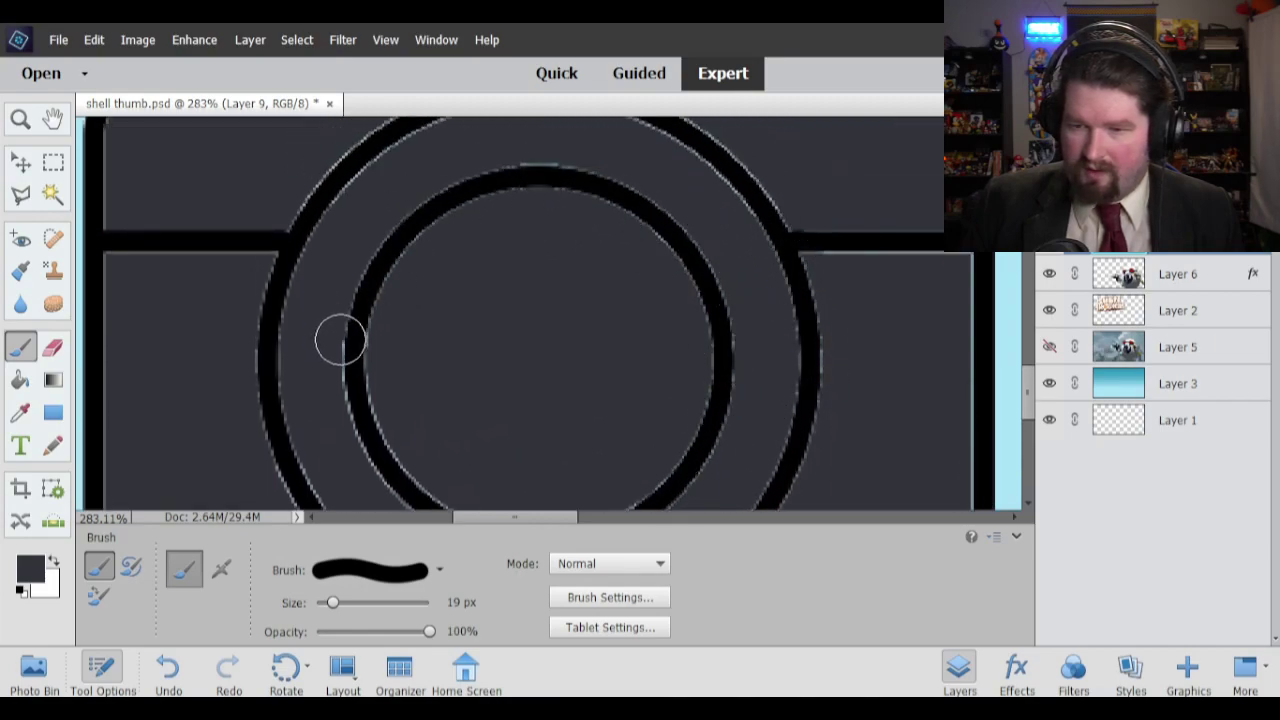
scroll(337, 340, "down", 2)
left_click_drag(334, 223, 330, 270)
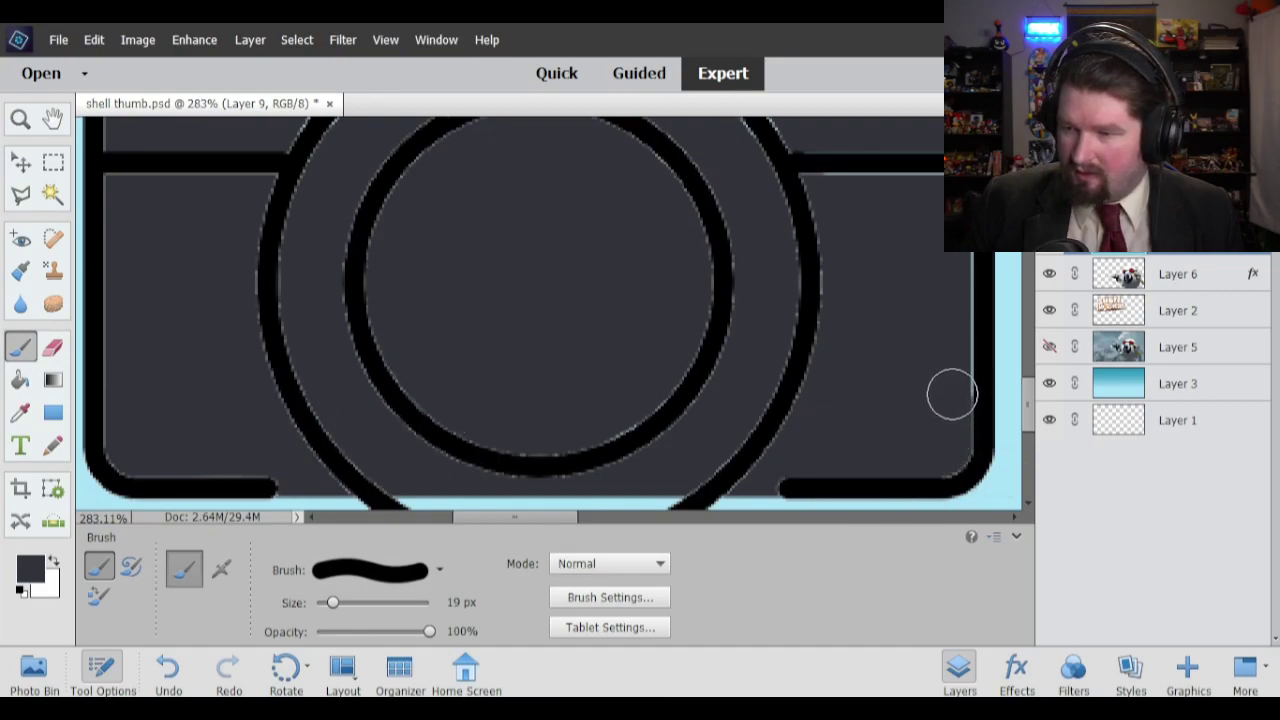
scroll(766, 217, "up", 3)
mouse_move(788, 320)
left_mouse_down()
mouse_move(623, 143)
mouse_move(751, 205)
mouse_move(337, 177)
mouse_move(424, 190)
left_mouse_up()
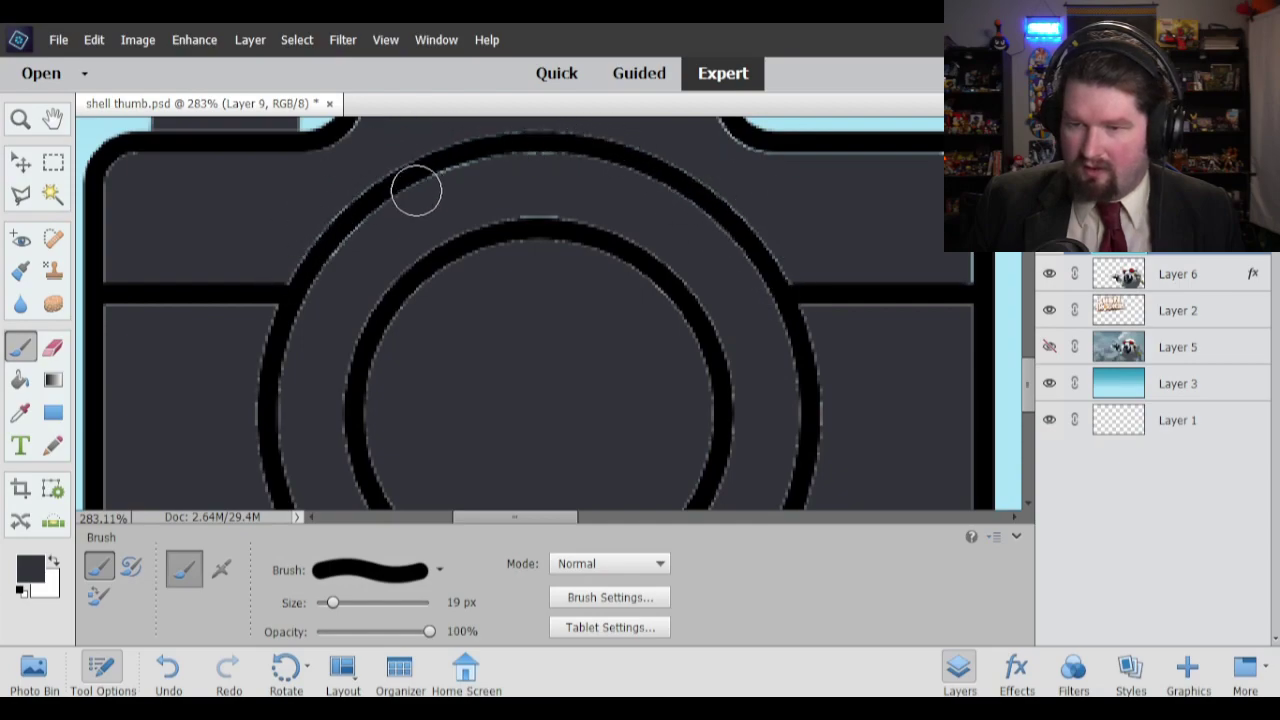
scroll(906, 414, "up", 3)
mouse_move(952, 313)
left_mouse_down()
mouse_move(767, 282)
mouse_move(726, 260)
left_mouse_up()
left_click_drag(598, 157, 460, 155)
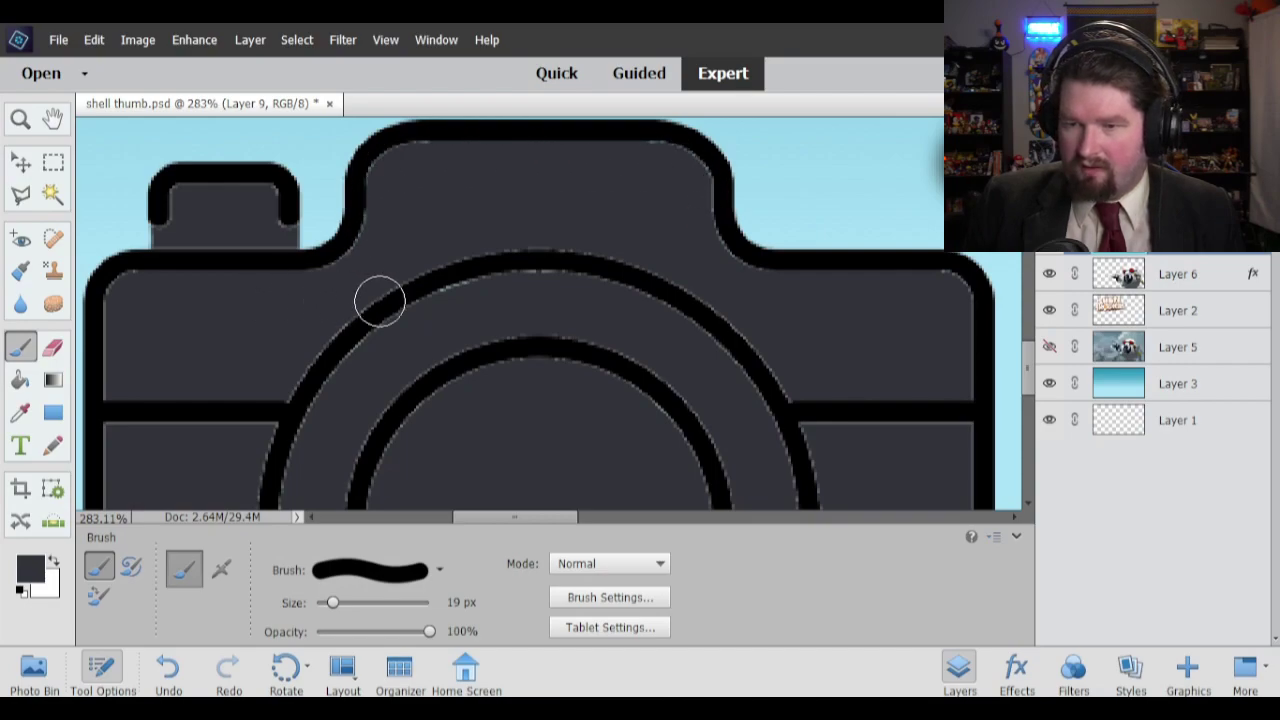
Select the camera's black outline on Layer 8 with the Magic Wand.
key("z")
right_click(549, 248)
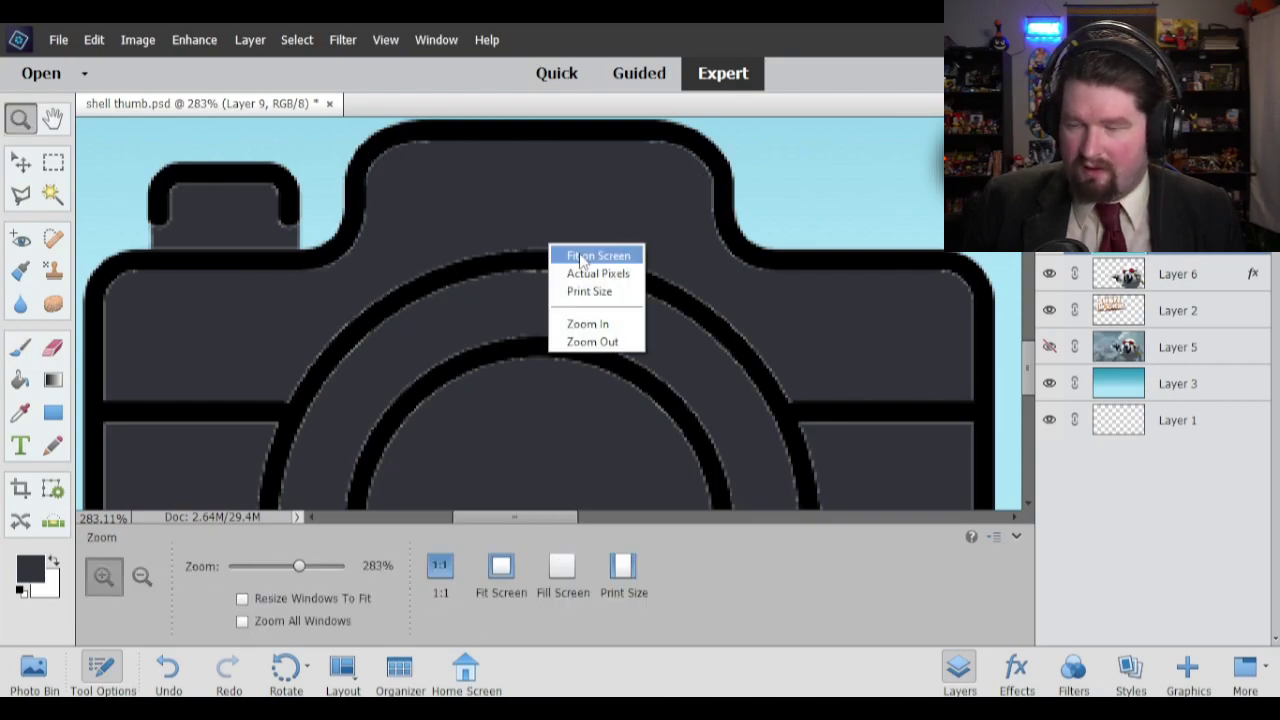
left_click(578, 255)
left_click_drag(414, 316, 150, 446)
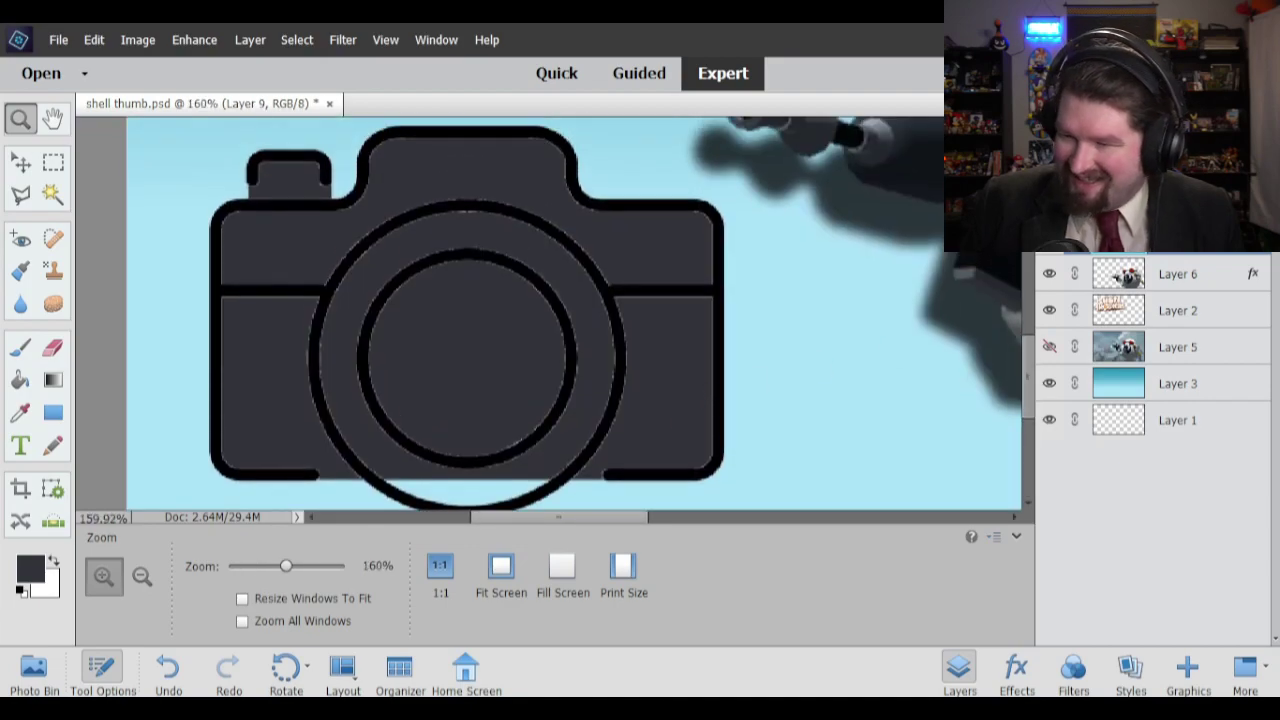
left_click(21, 196)
left_click(53, 195)
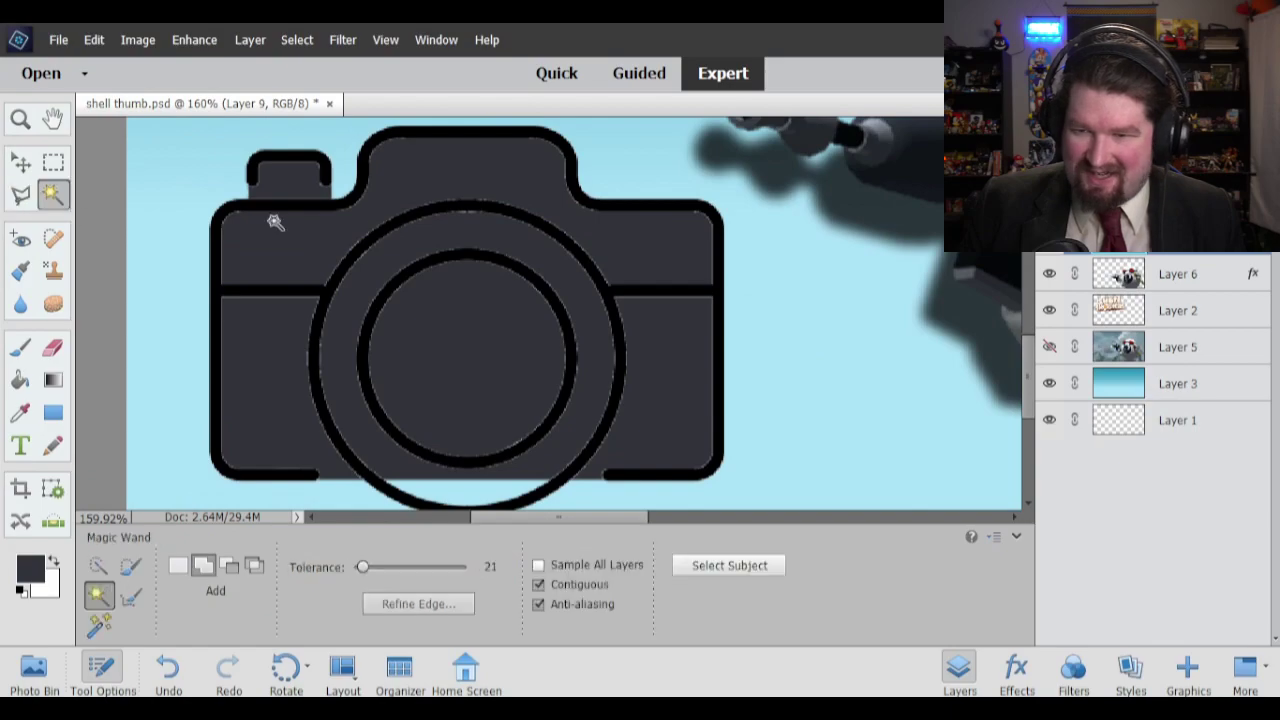
left_click(410, 224)
key("ctrl+z")
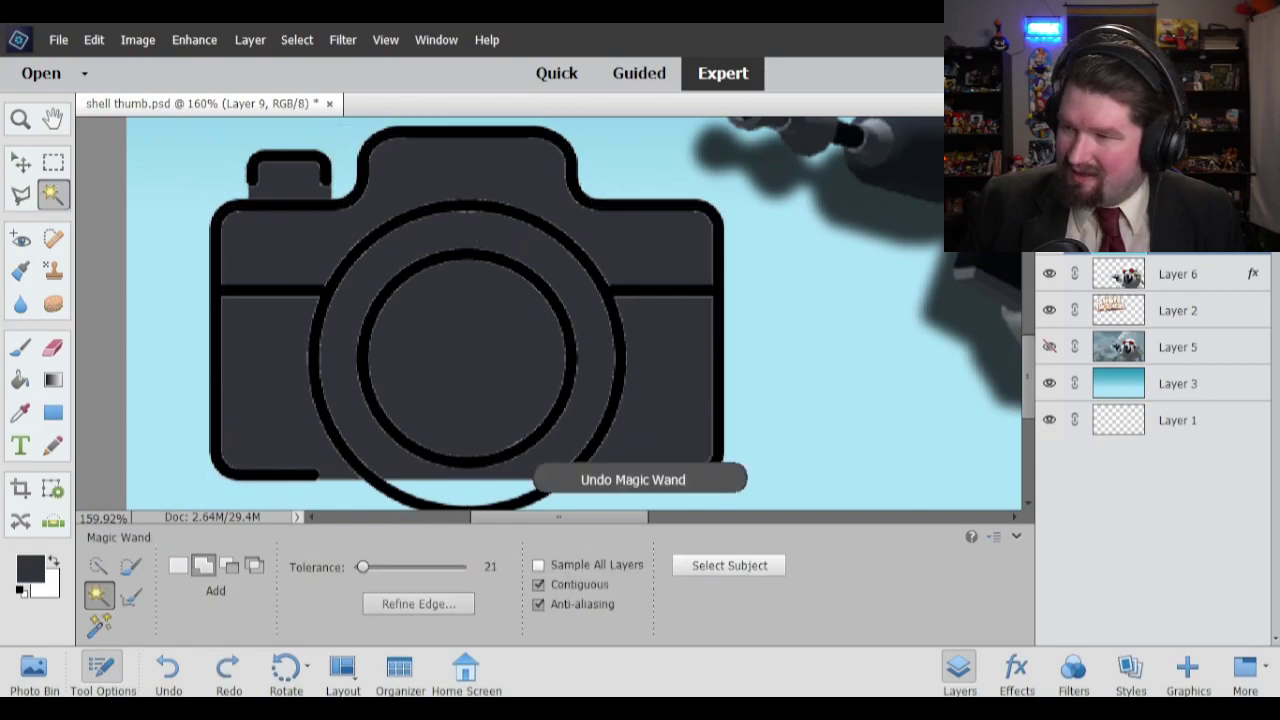
left_click(461, 206)
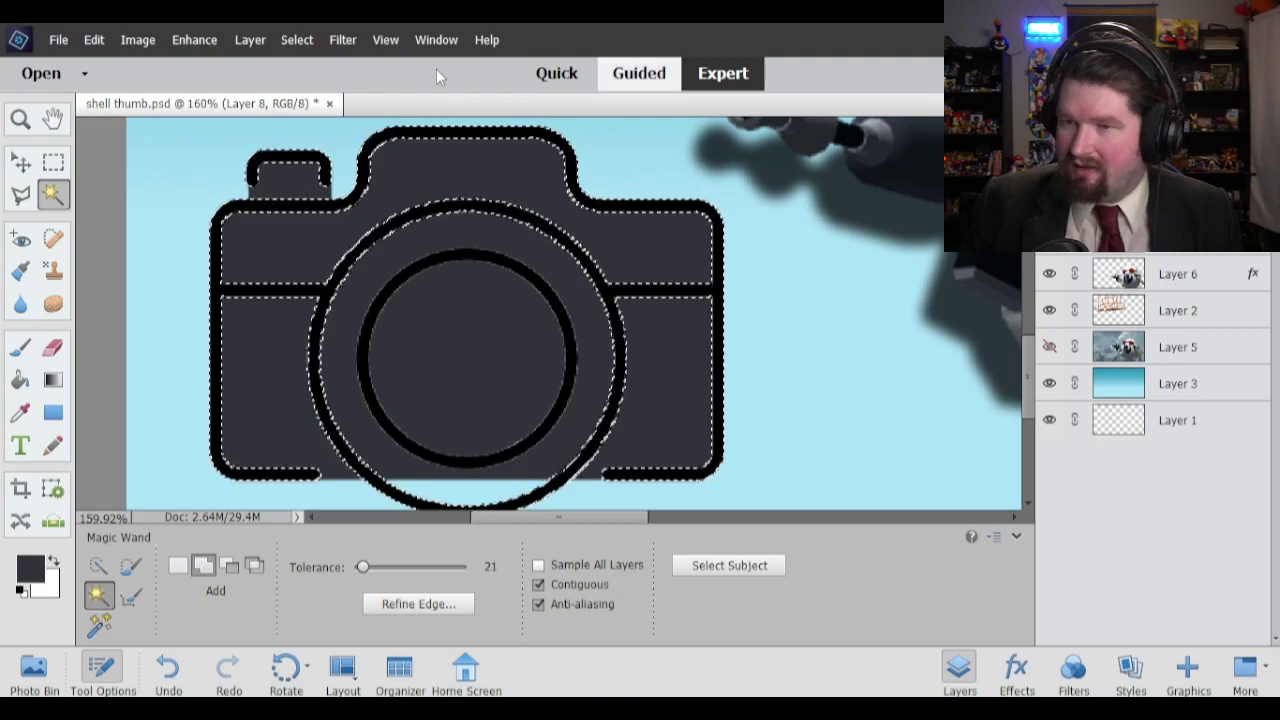
Try a black 3 px Stroke layer style, positioned on Center, on the camera outline on Layer 8.
left_click(250, 40)
mouse_move(365, 148)
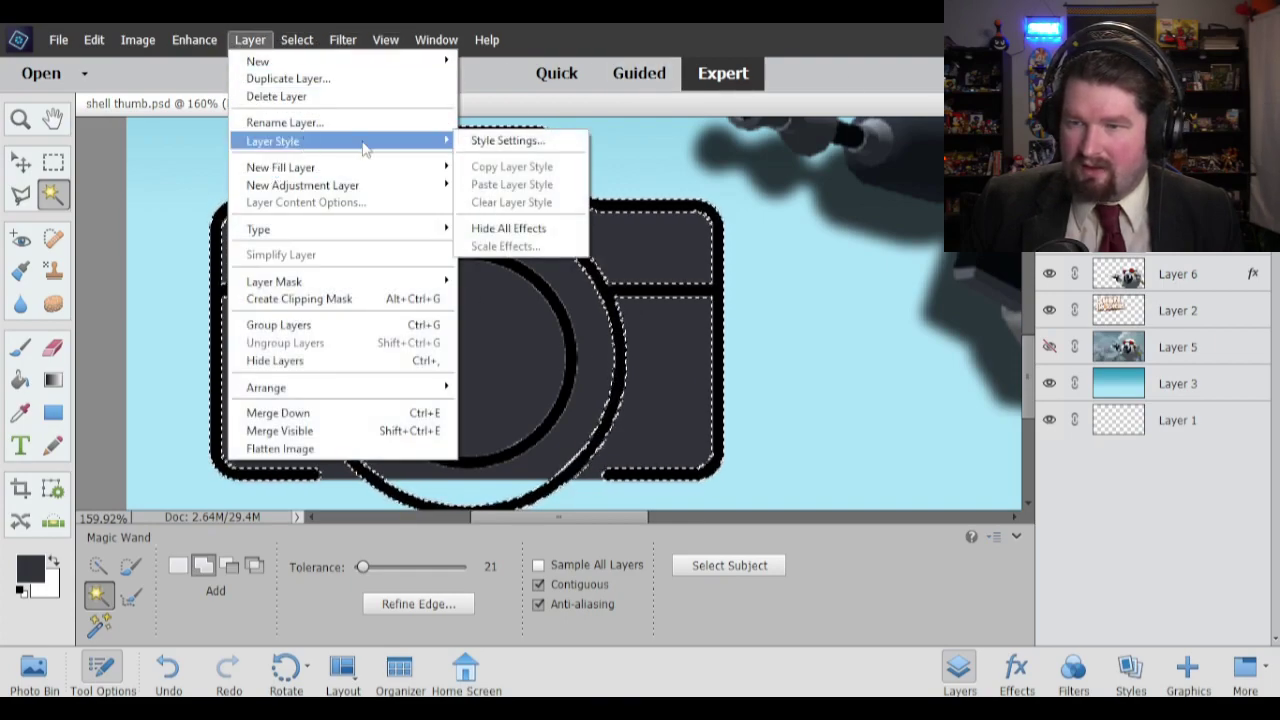
left_click(495, 141)
left_click(749, 375)
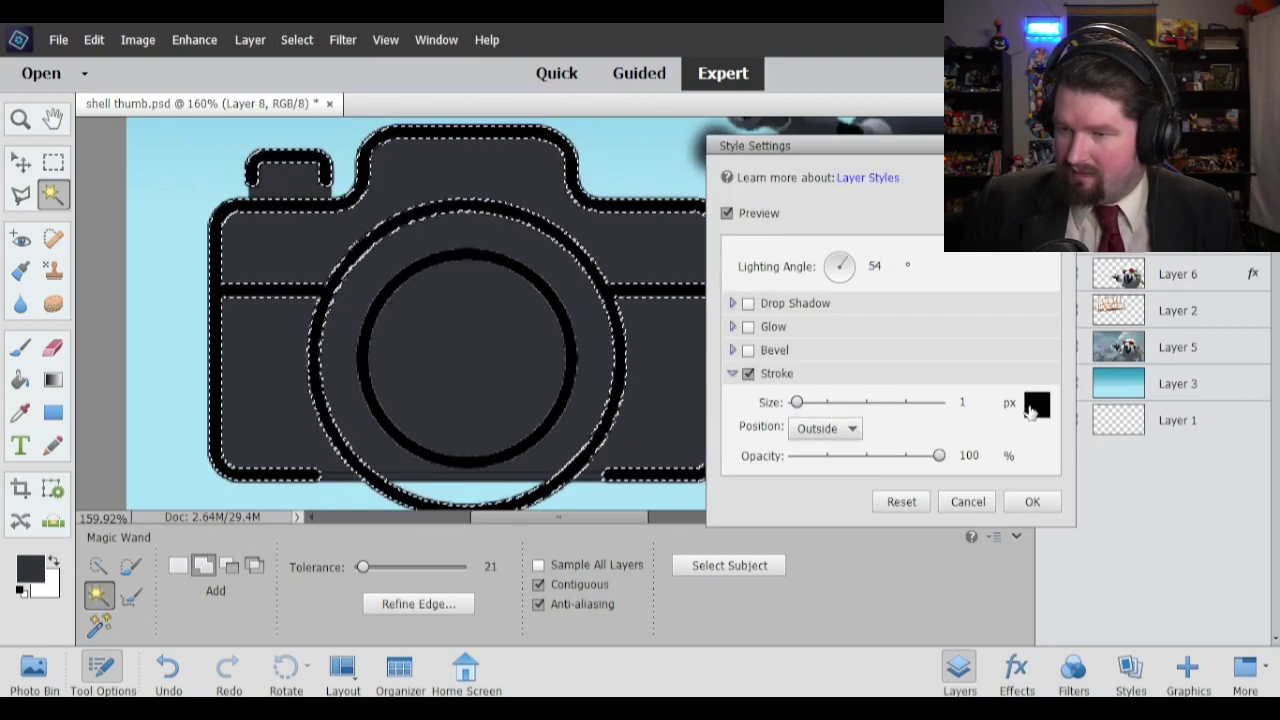
left_click(826, 428)
left_click(828, 477)
left_click(962, 402)
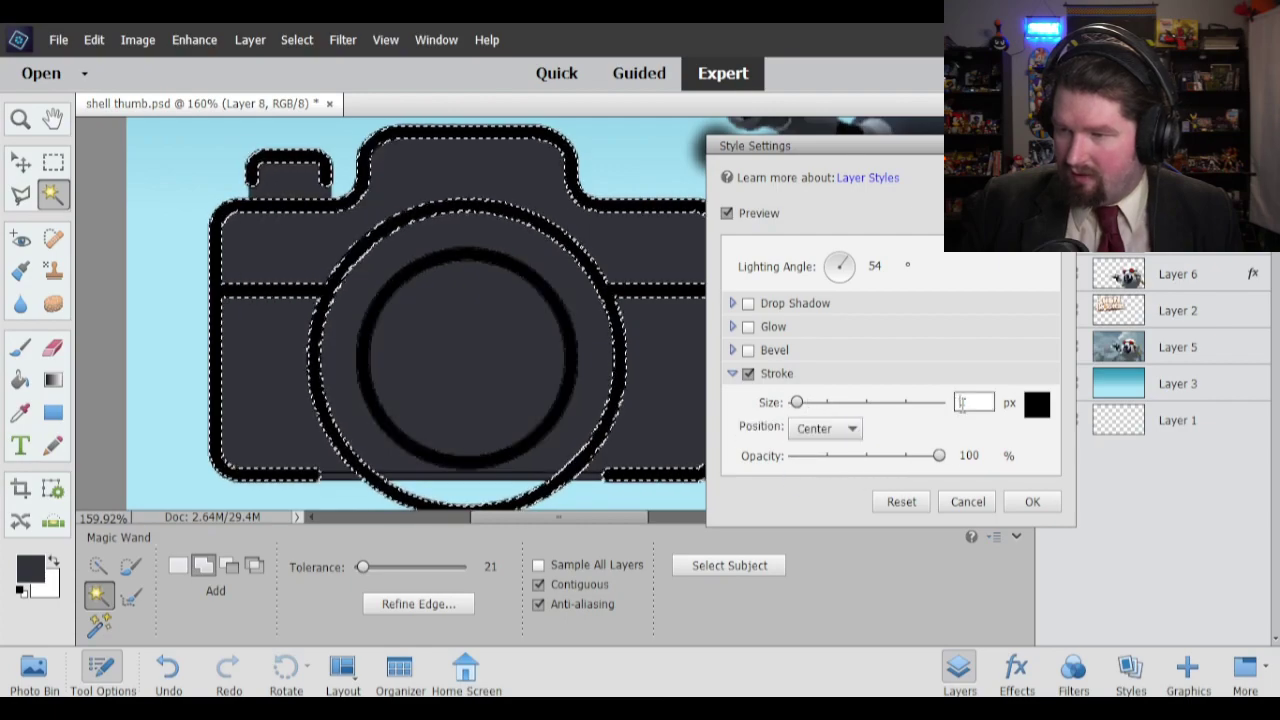
type("3")
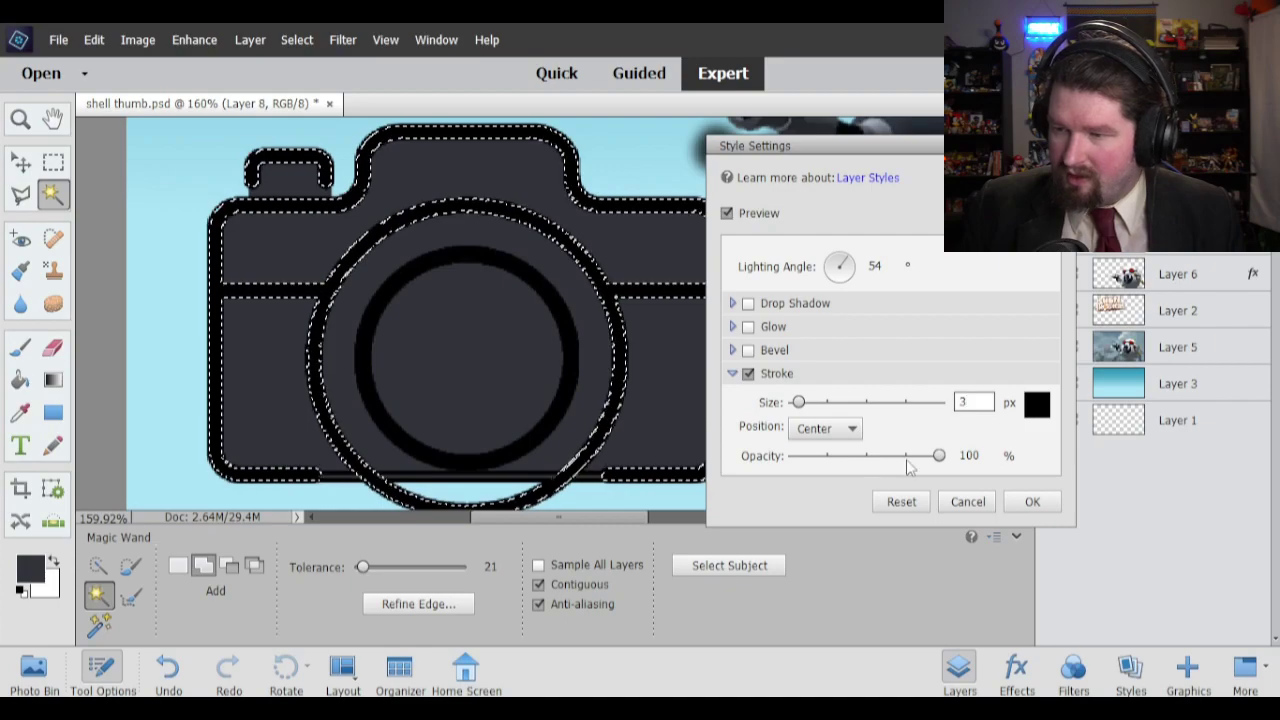
left_click(1032, 501)
Deselect the outline to inspect the camera's base, and undo both the deselection and the Layer 8 stroke.
right_click(680, 318)
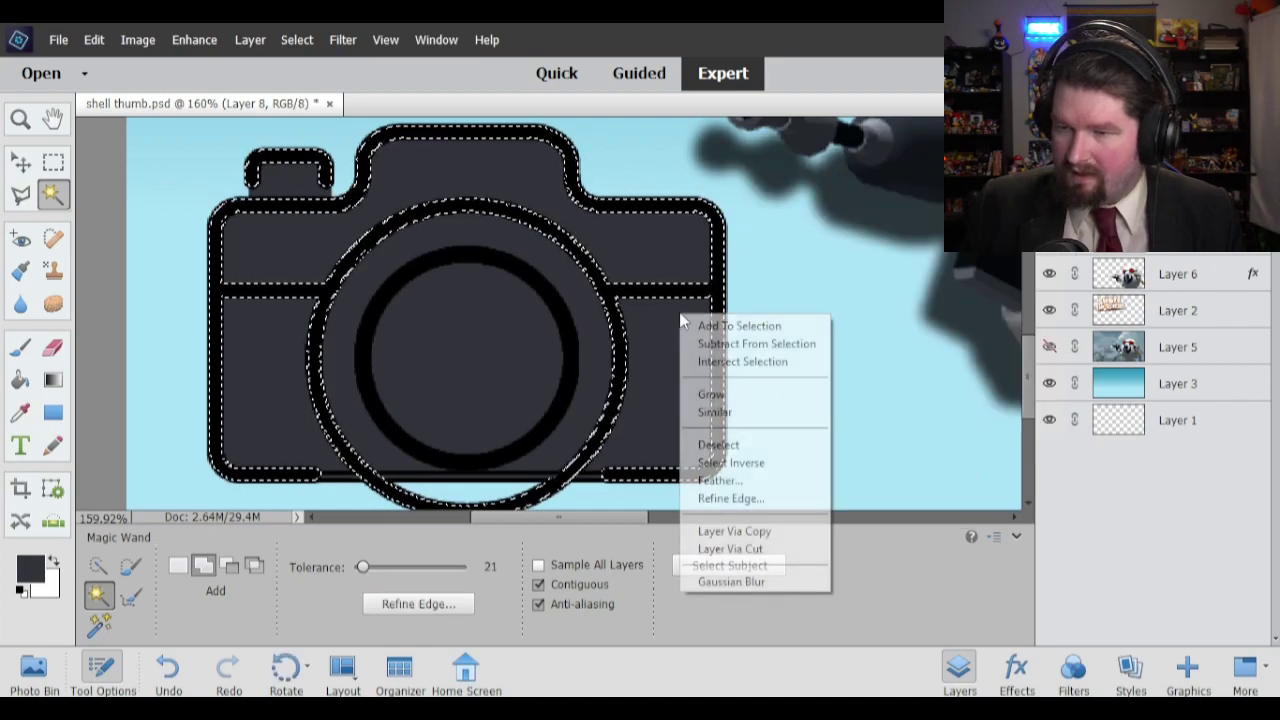
left_click(720, 446)
scroll(525, 401, "down", 3)
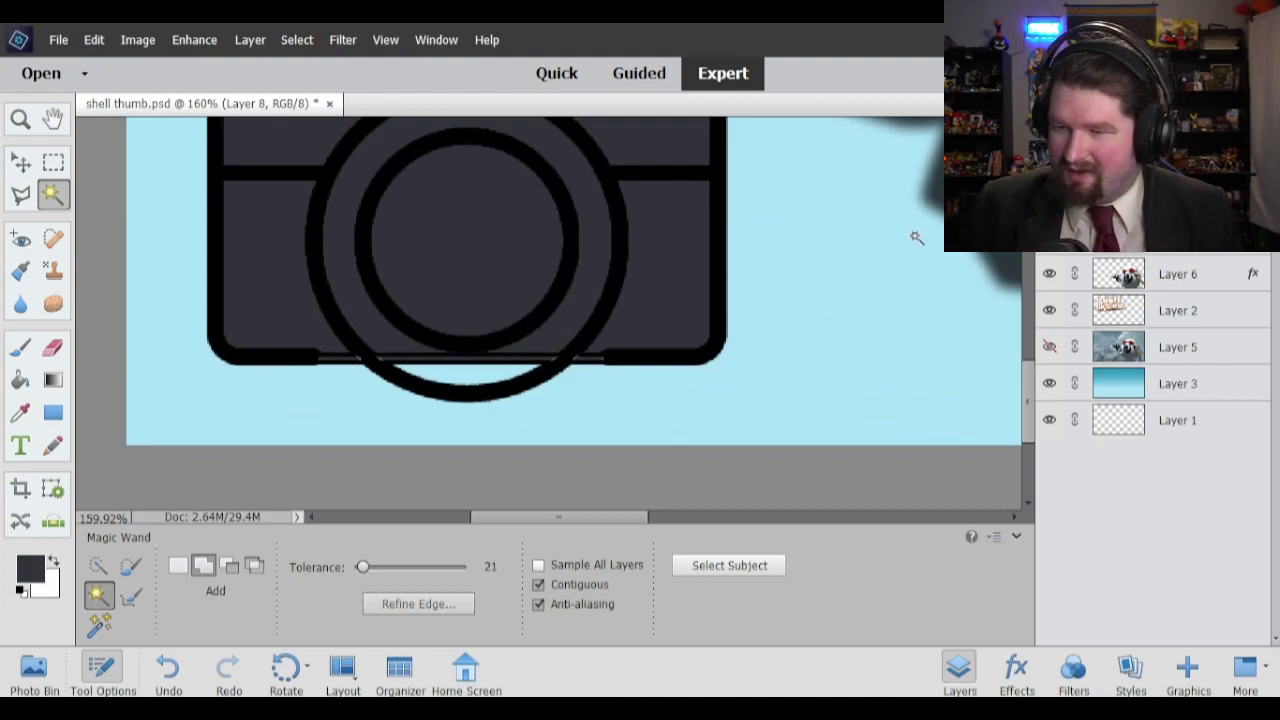
key("ctrl+z")
scroll(697, 336, "up", 3)
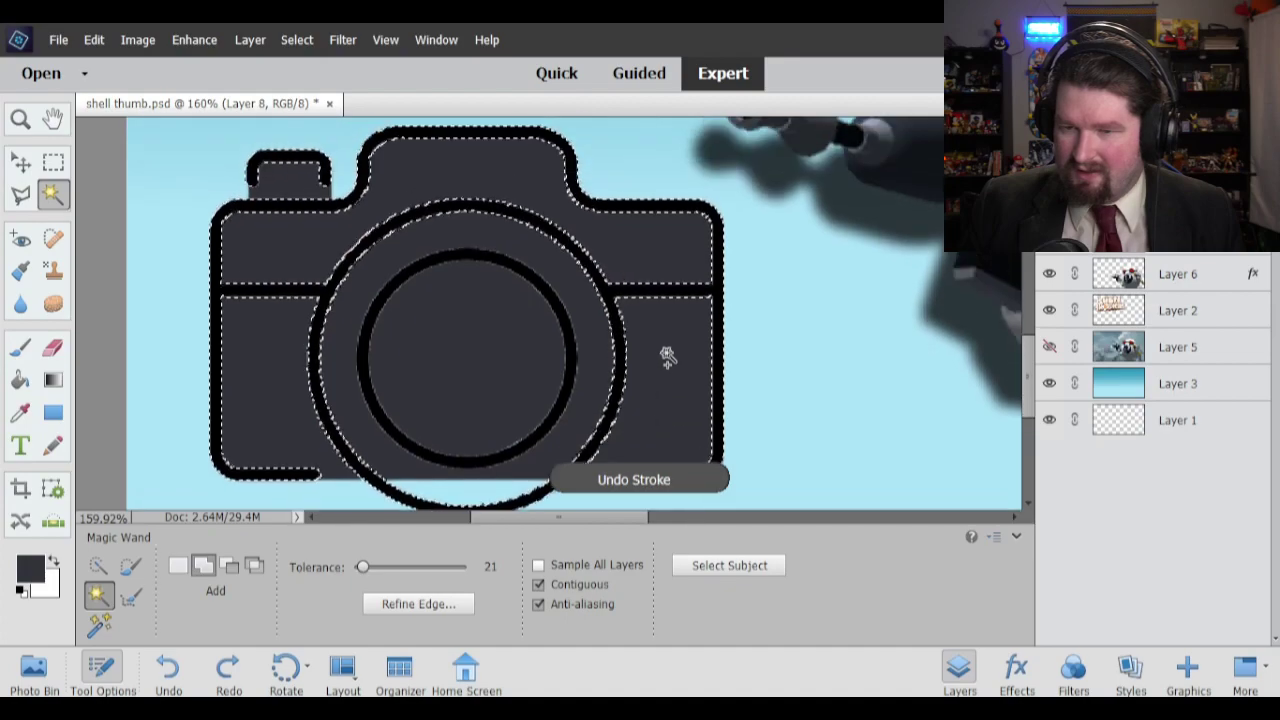
scroll(611, 343, "down", 1)
scroll(788, 354, "up", 1)
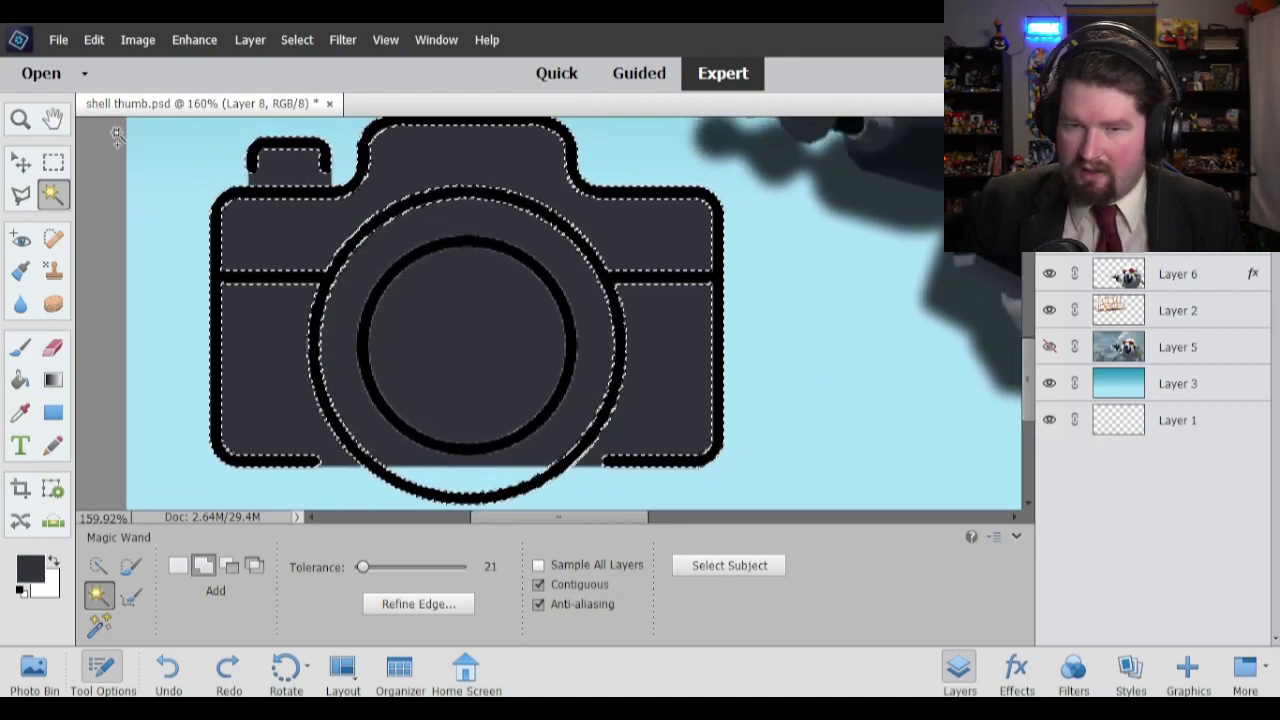
Merge the camera outline on Layer 8 down into the gray fill on Layer 9 and clear the selection.
left_click(28, 200)
right_click(824, 258)
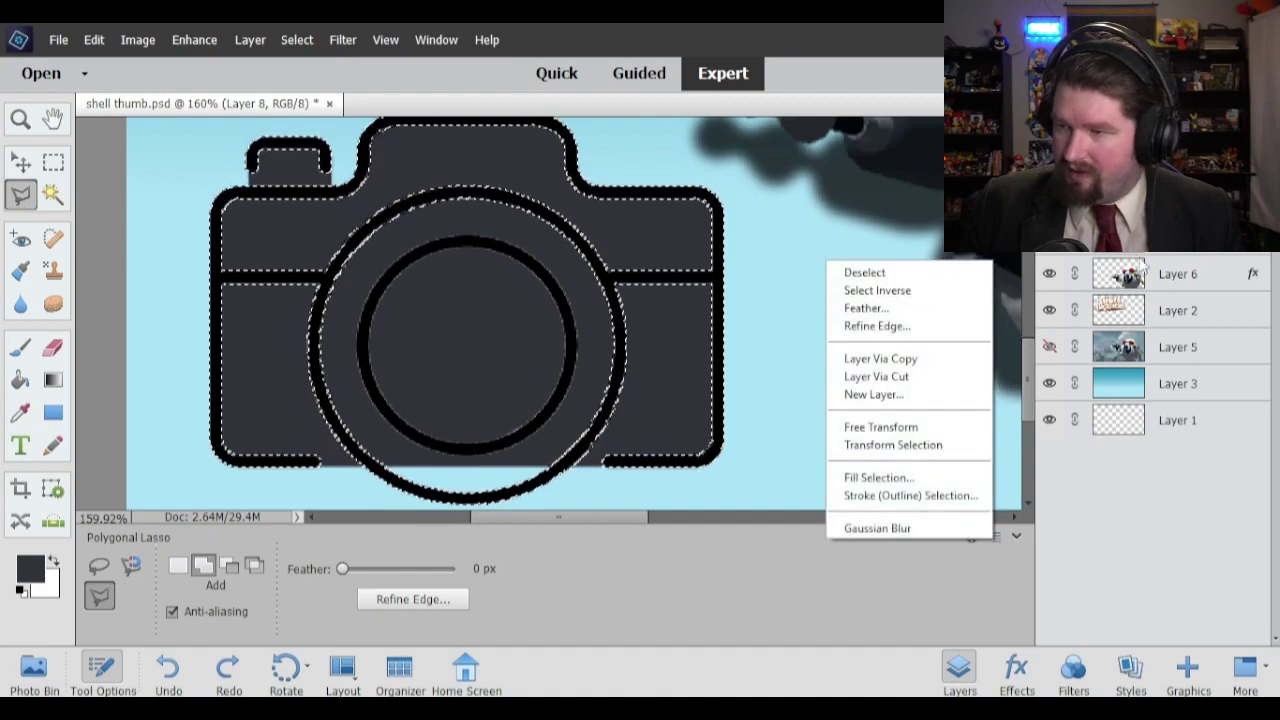
key("Escape")
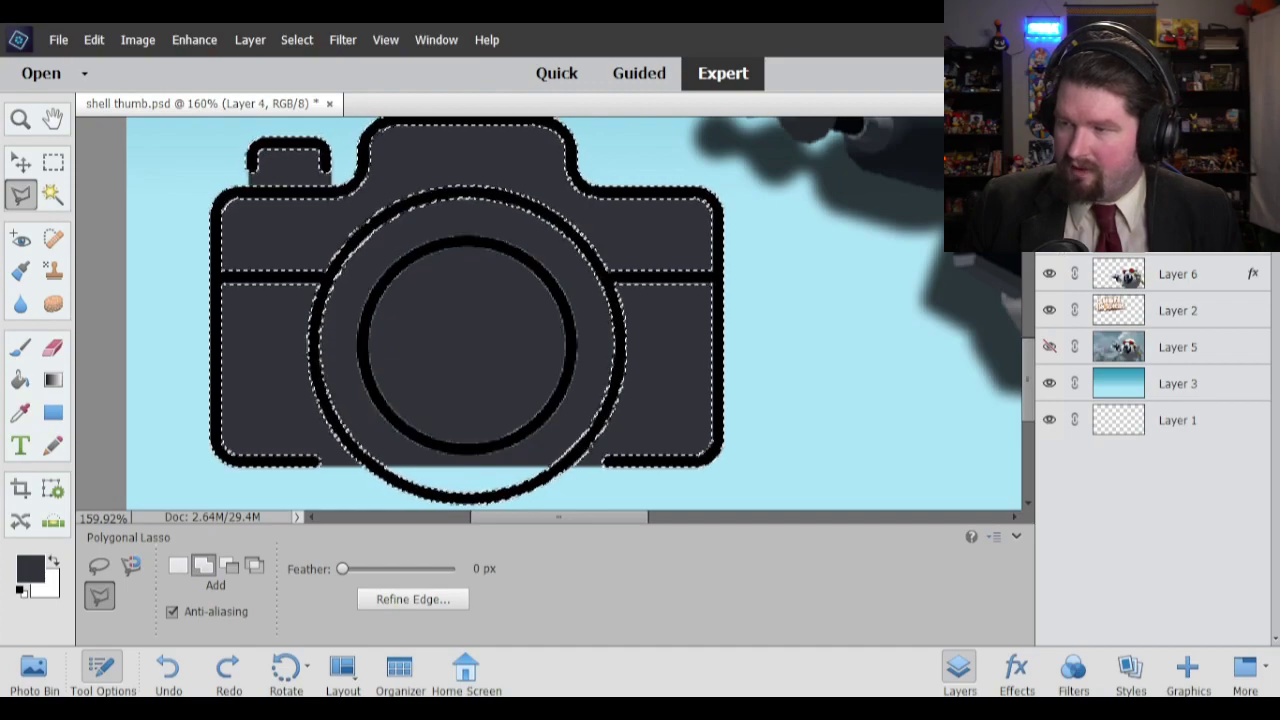
right_click(1032, 274)
left_click(1095, 492)
right_click(520, 370)
left_click(558, 378)
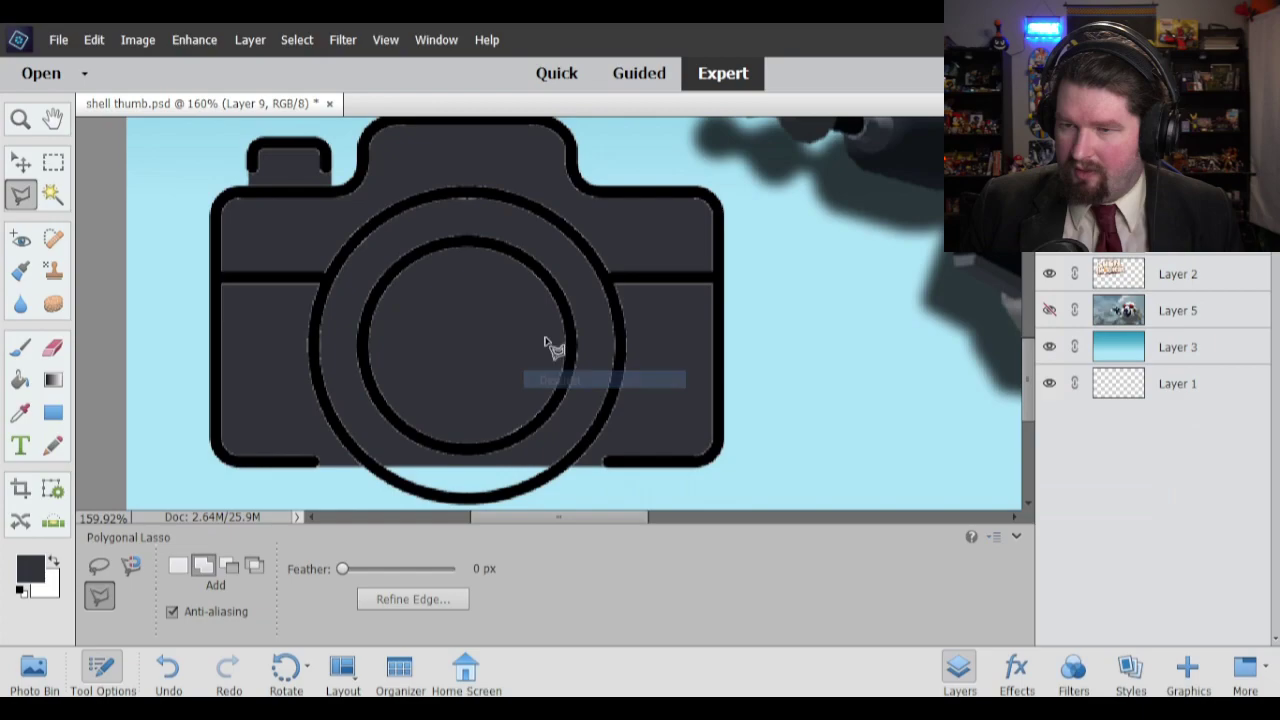
Select the camera's black outline on Layer 9 with the Magic Wand and stroke the selection in black, located on Center.
left_click(53, 194)
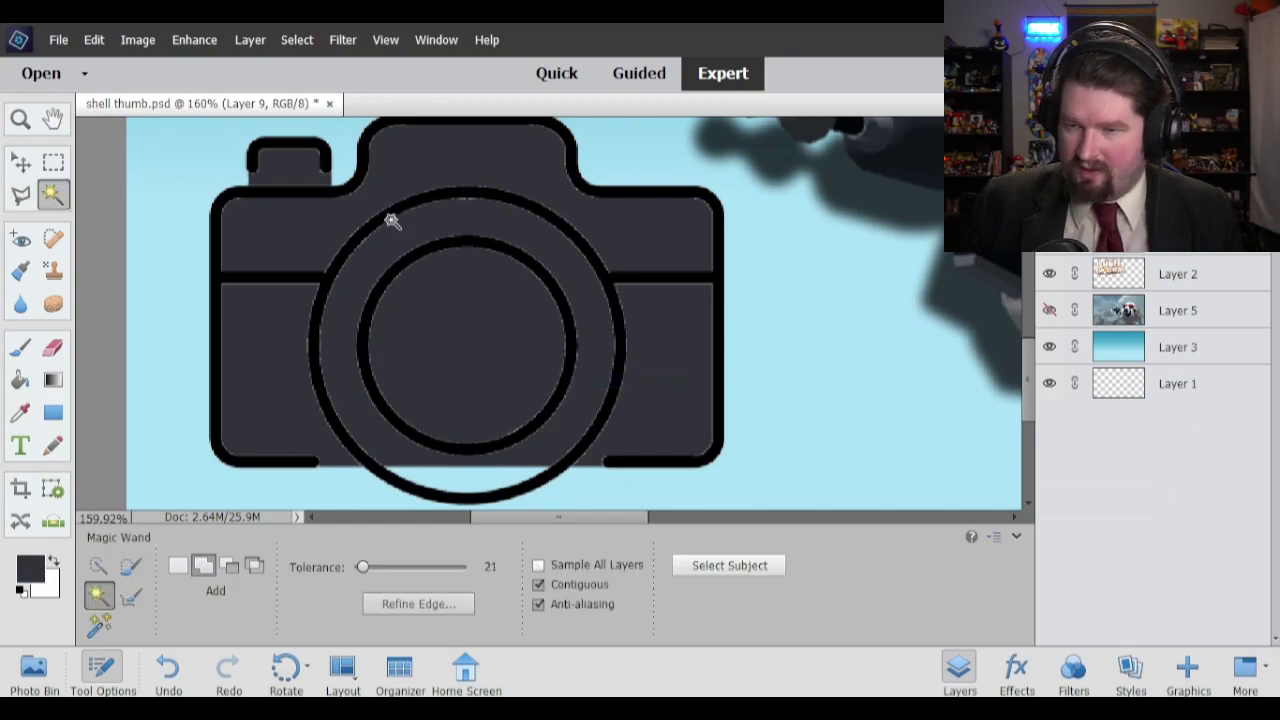
left_click(395, 248)
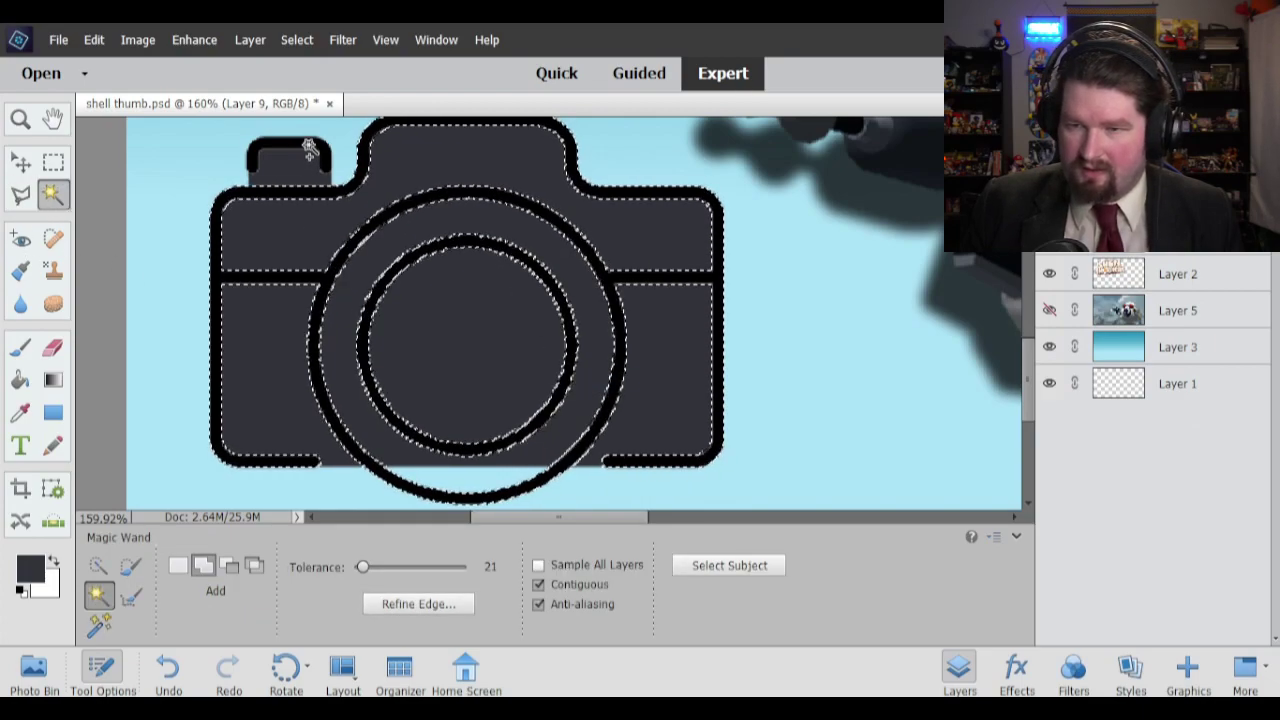
left_click(93, 40)
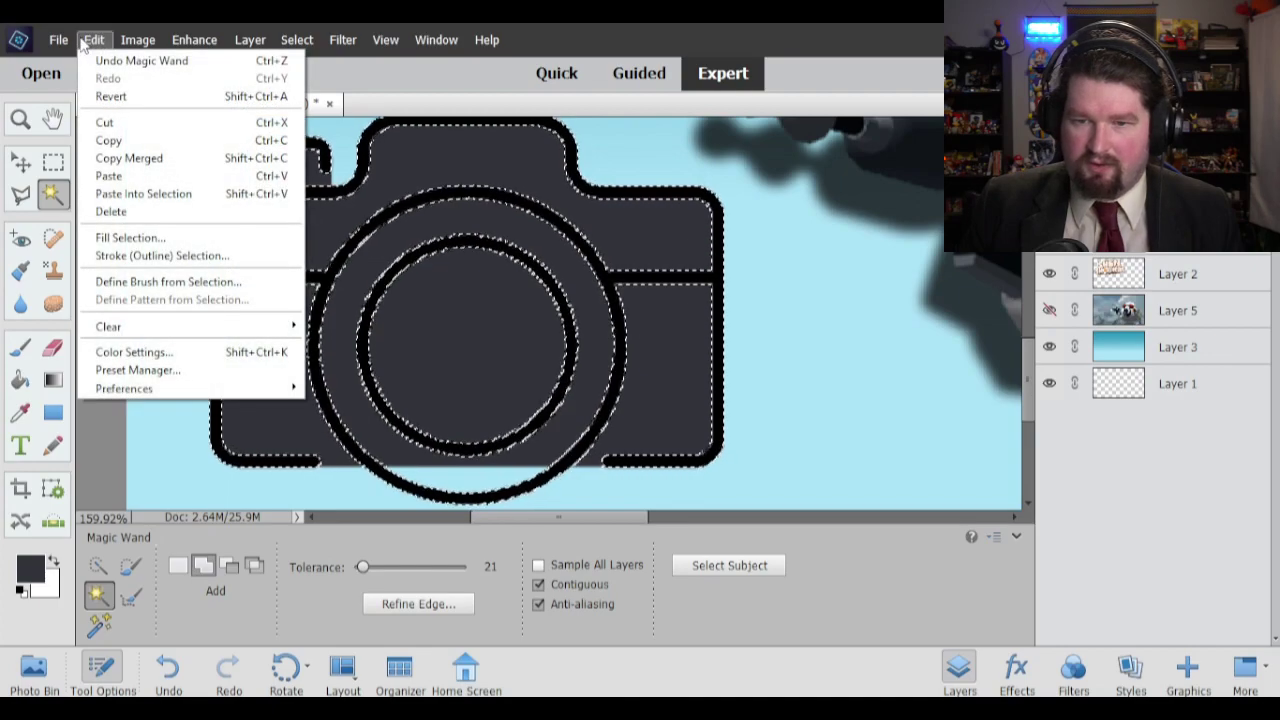
left_click(152, 257)
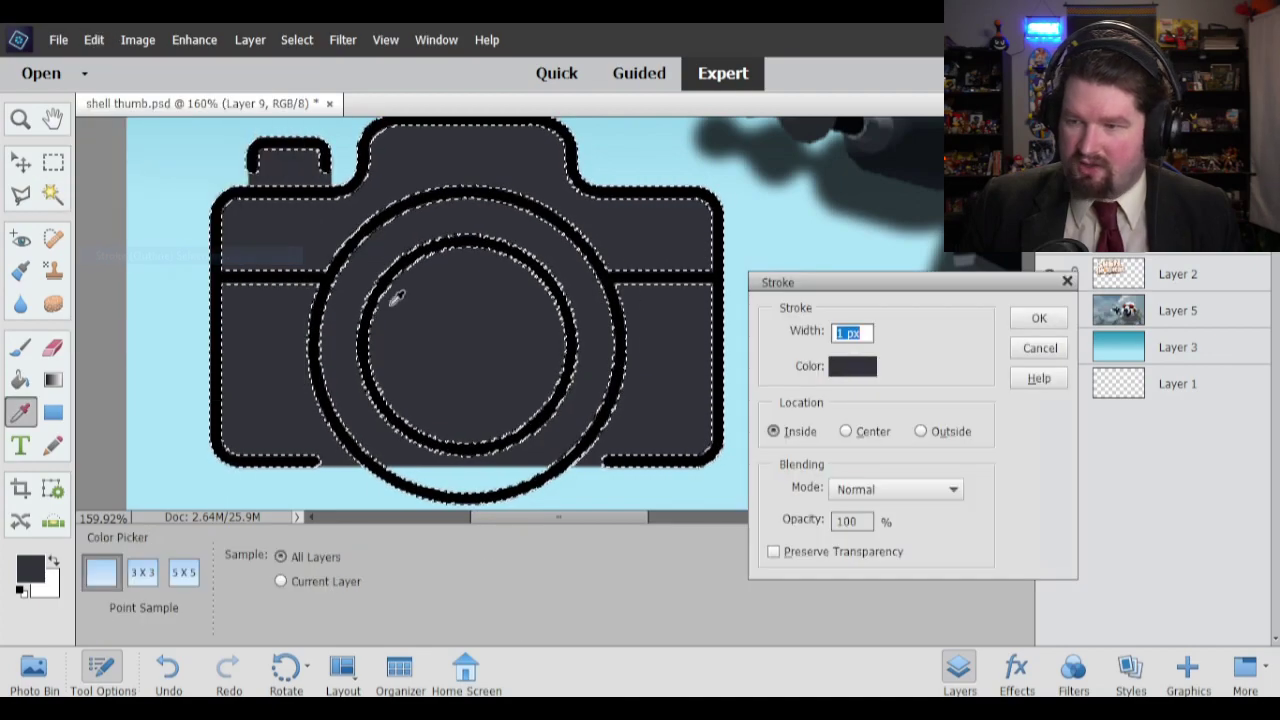
left_click(848, 369)
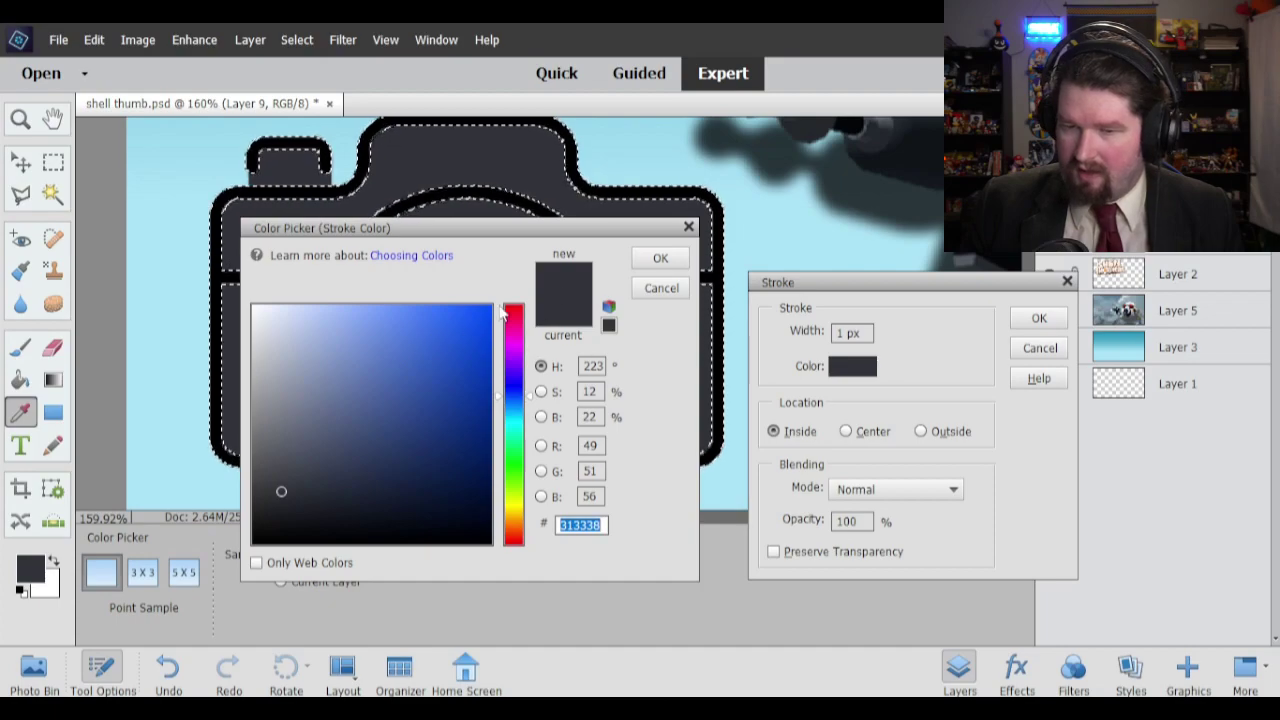
left_click(303, 472)
left_click(660, 258)
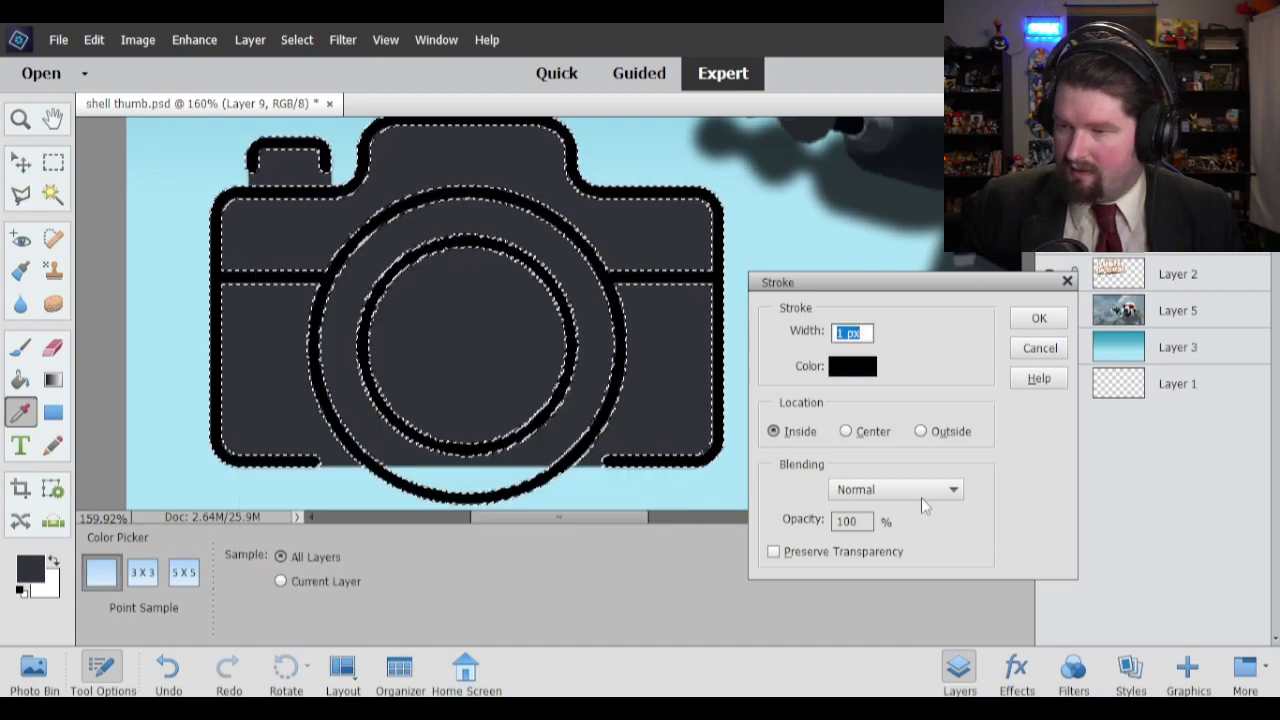
left_click(855, 490)
left_click(977, 494)
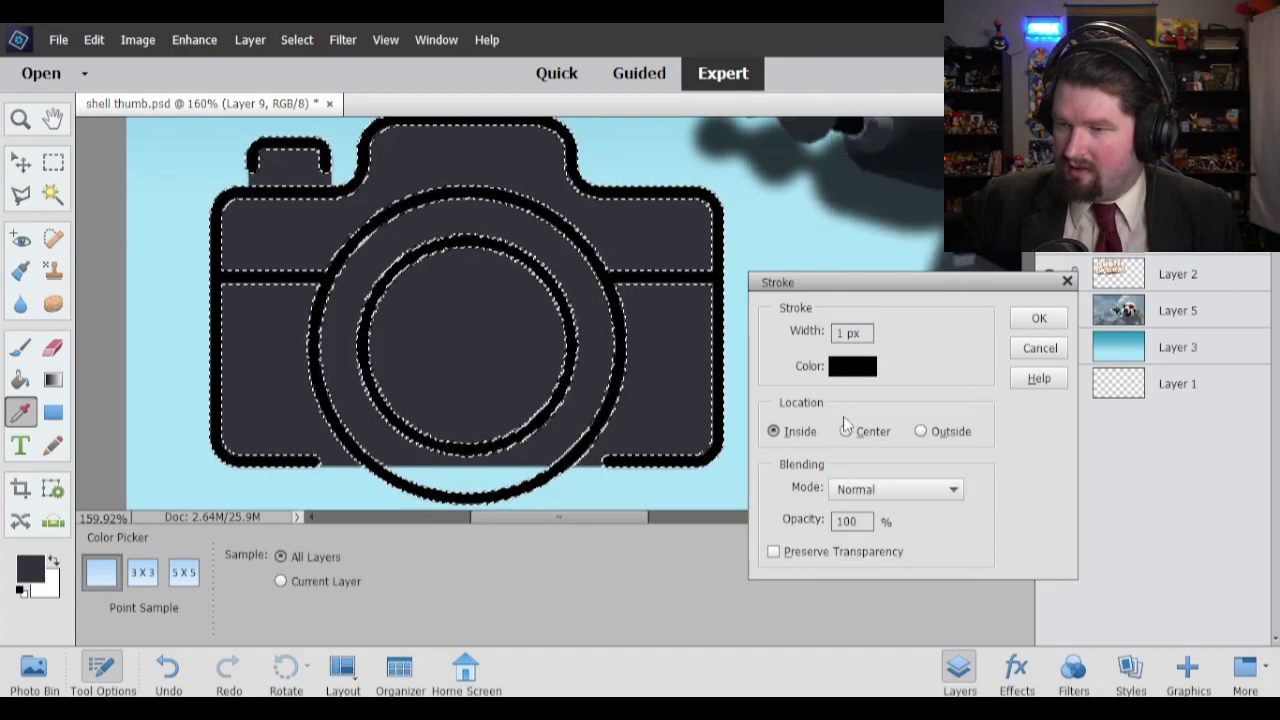
left_click(846, 431)
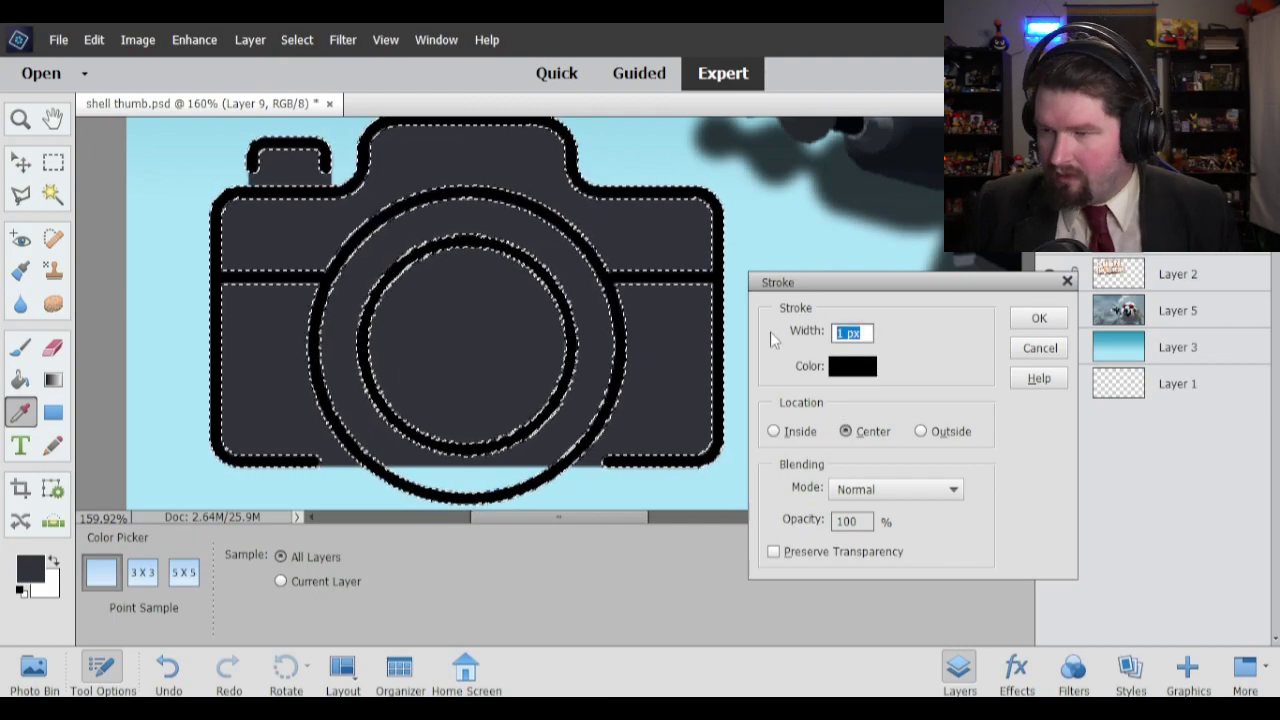
left_click(1039, 318)
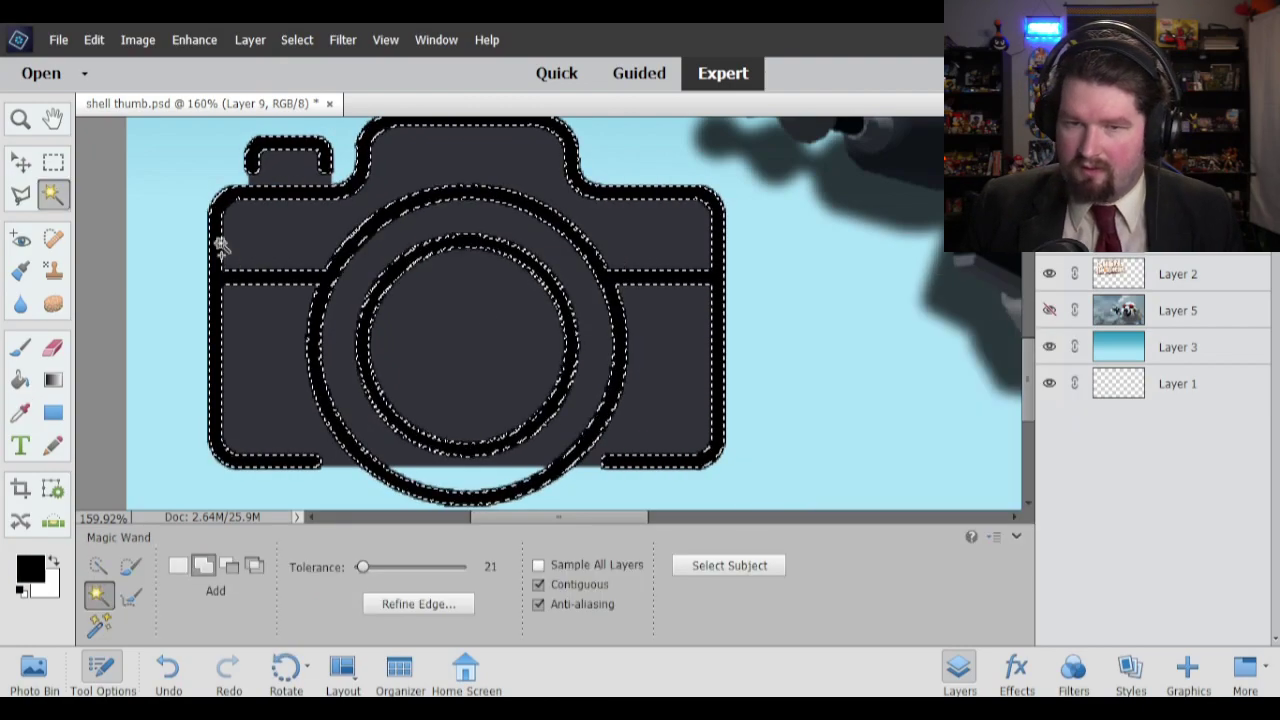
Clear the selection around the camera outline.
left_click(21, 119)
right_click(446, 234)
left_click(422, 248)
key("a")
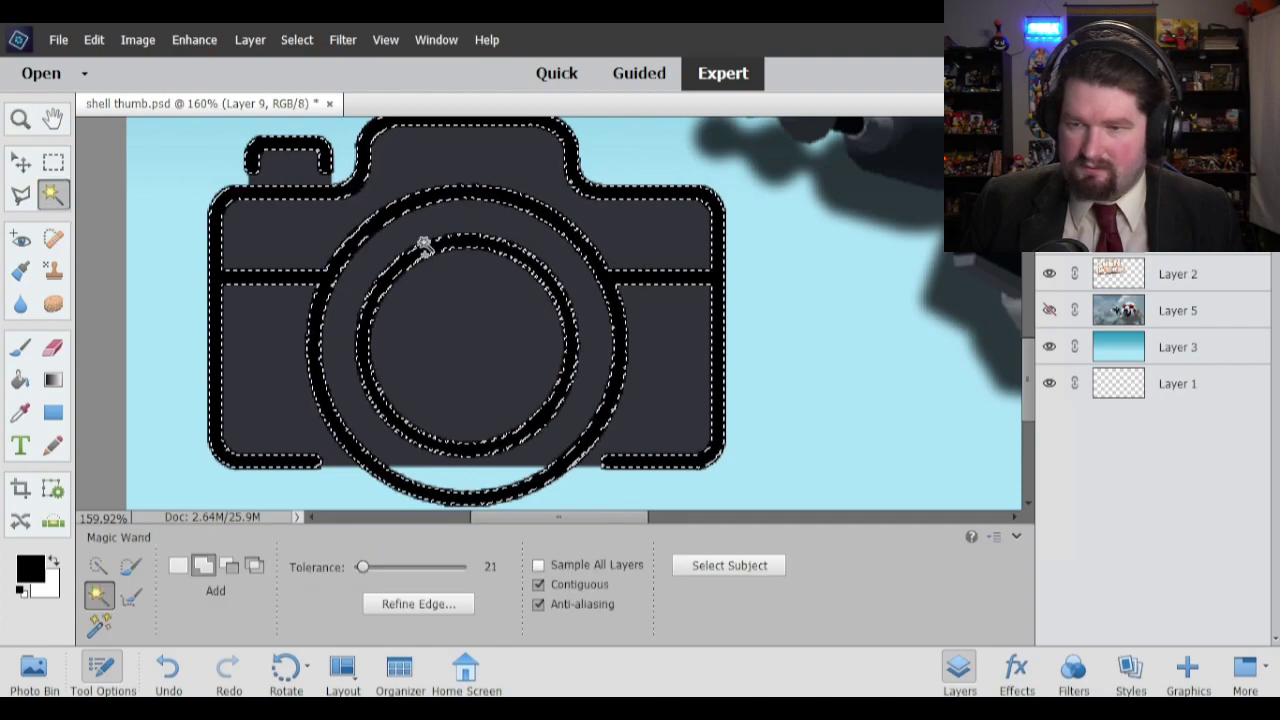
right_click(421, 247)
left_click(457, 371)
Add a new layer and place it directly beneath the merged camera on Layer 9.
key("z")
right_click(342, 249)
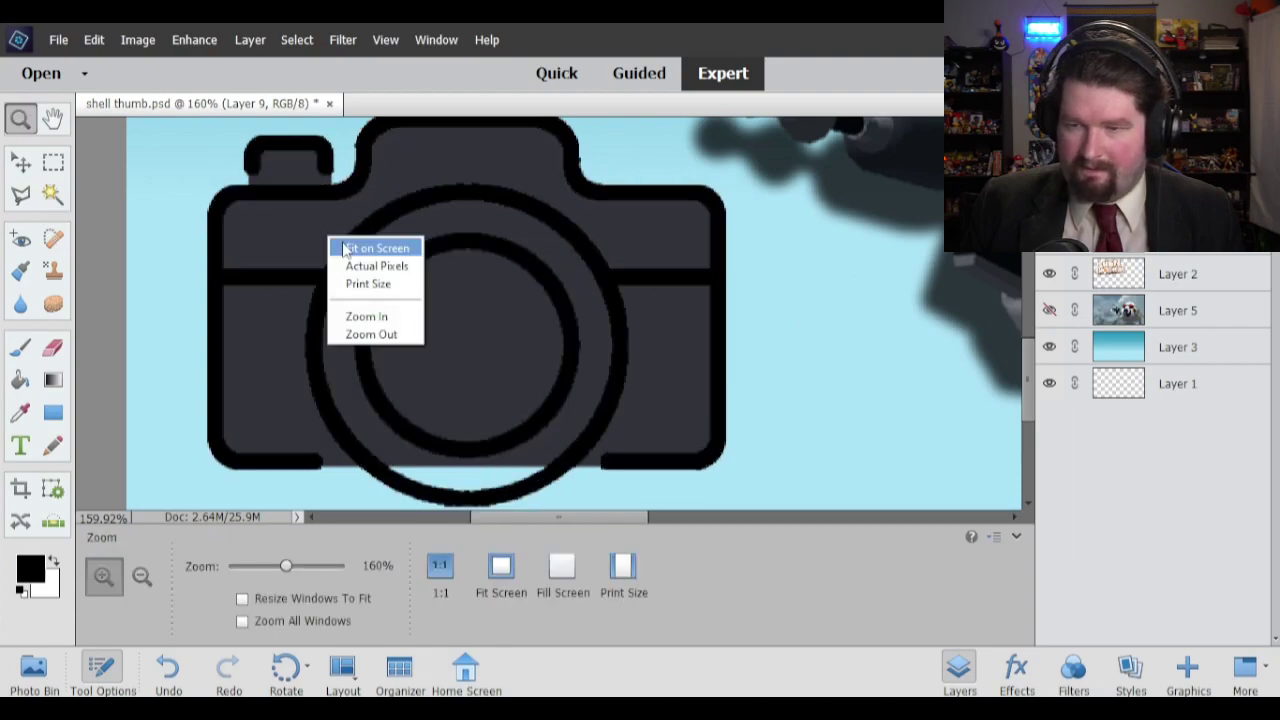
left_click(345, 248)
mouse_move(413, 423)
left_mouse_down()
mouse_move(244, 471)
mouse_move(242, 500)
left_mouse_up()
scroll(309, 463, "down", 1)
left_click(22, 197)
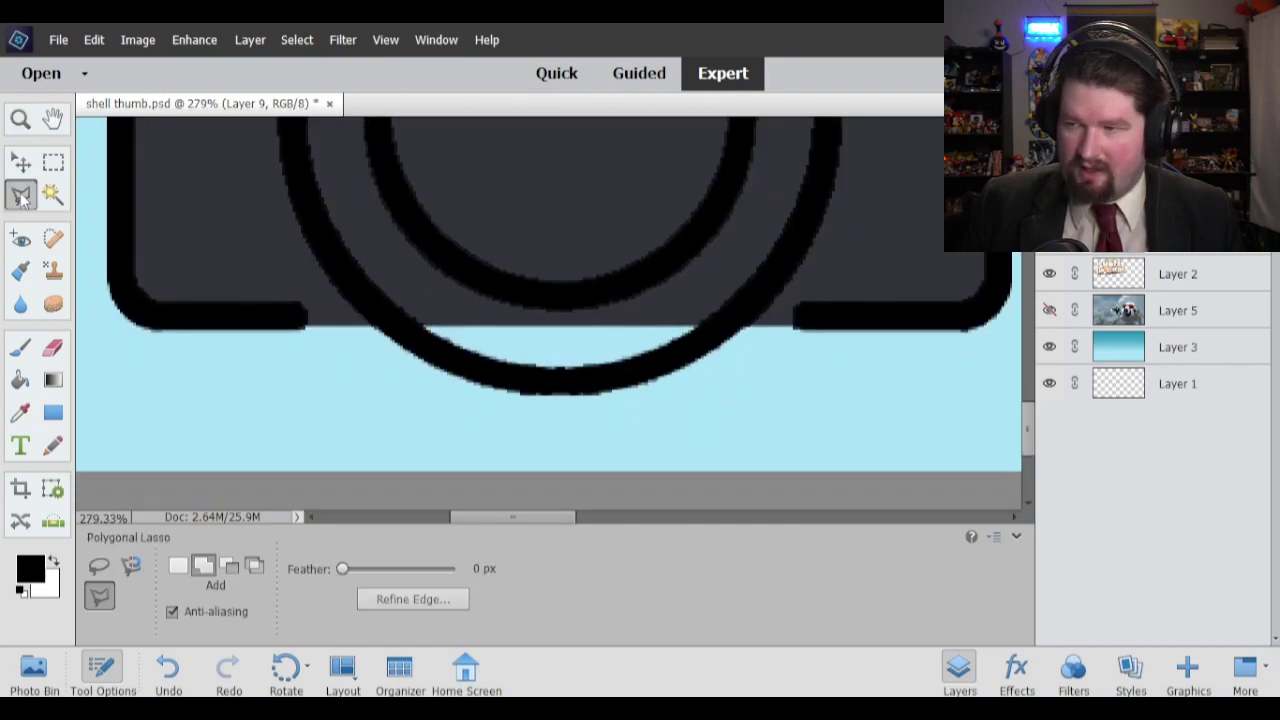
left_click(1050, 108)
left_click_drag(1180, 200, 1153, 267)
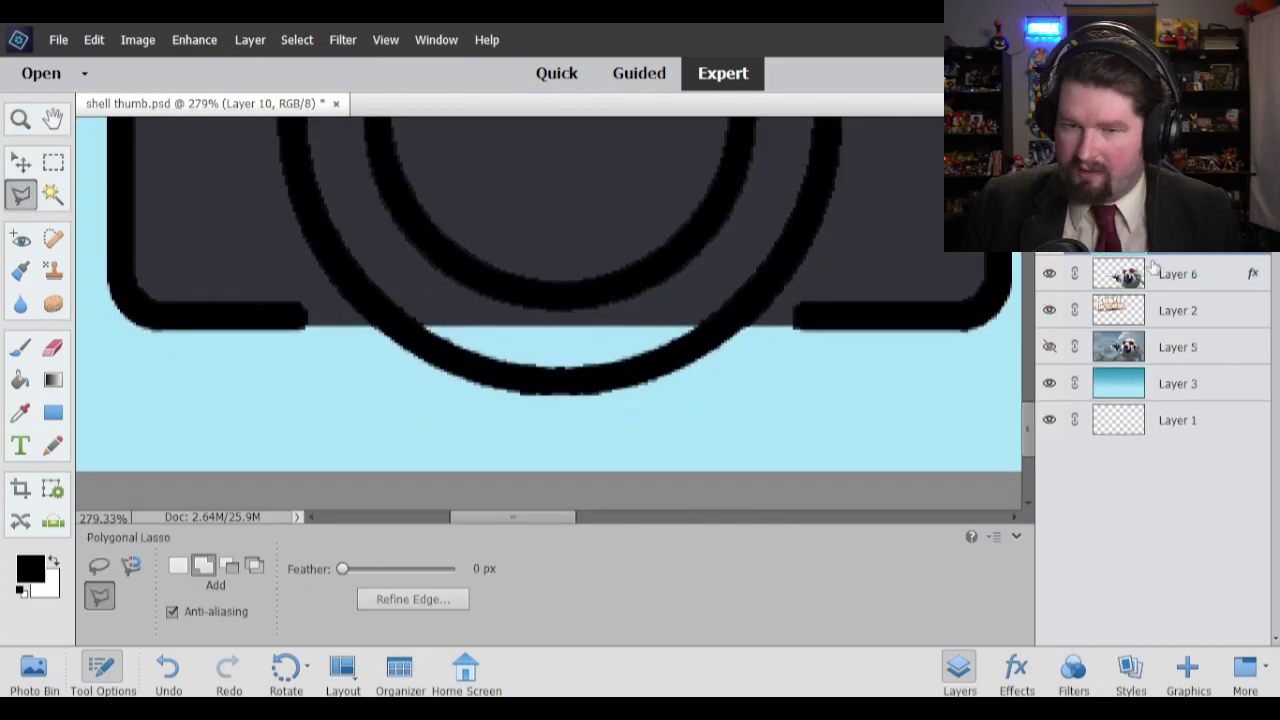
Sample the camera body's dark gray and brush it into the unfilled bottom of the lens ring on Layer 10.
left_click(22, 356)
left_click(20, 406)
left_click(211, 214)
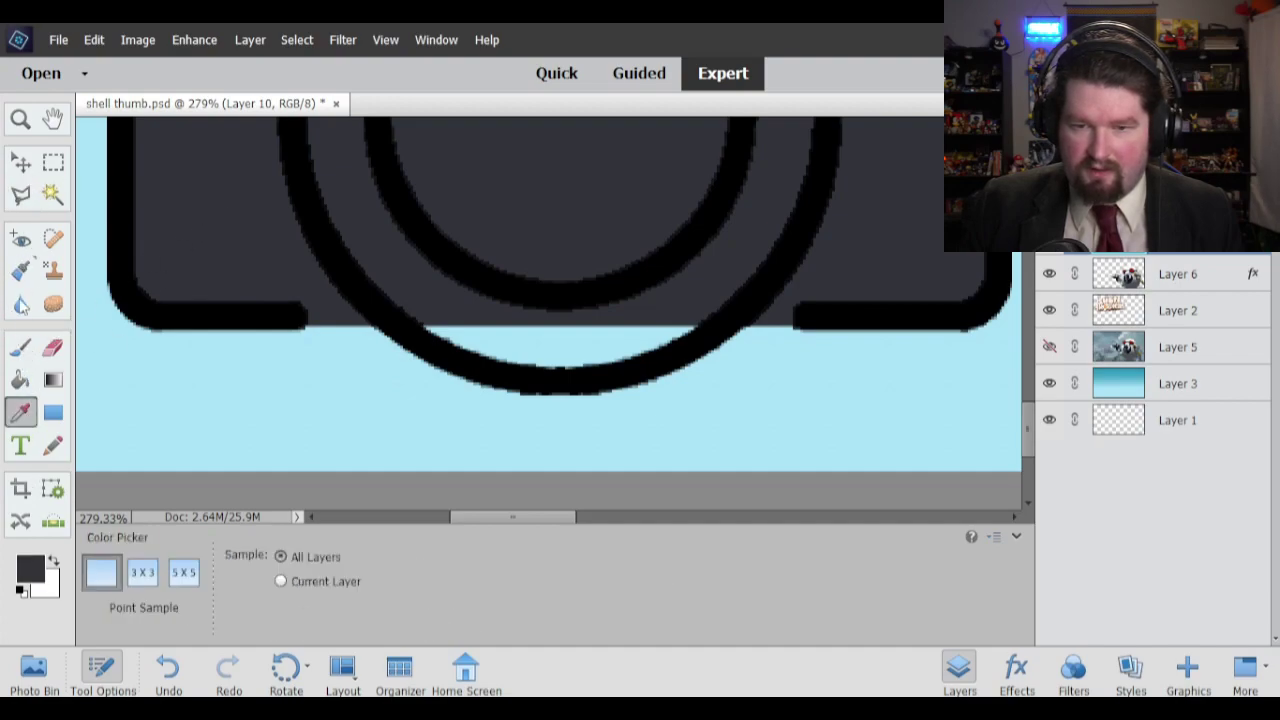
key("b")
mouse_move(429, 320)
left_mouse_down()
mouse_move(696, 319)
mouse_move(598, 354)
mouse_move(493, 351)
mouse_move(400, 288)
left_mouse_up()
key("z")
right_click(238, 200)
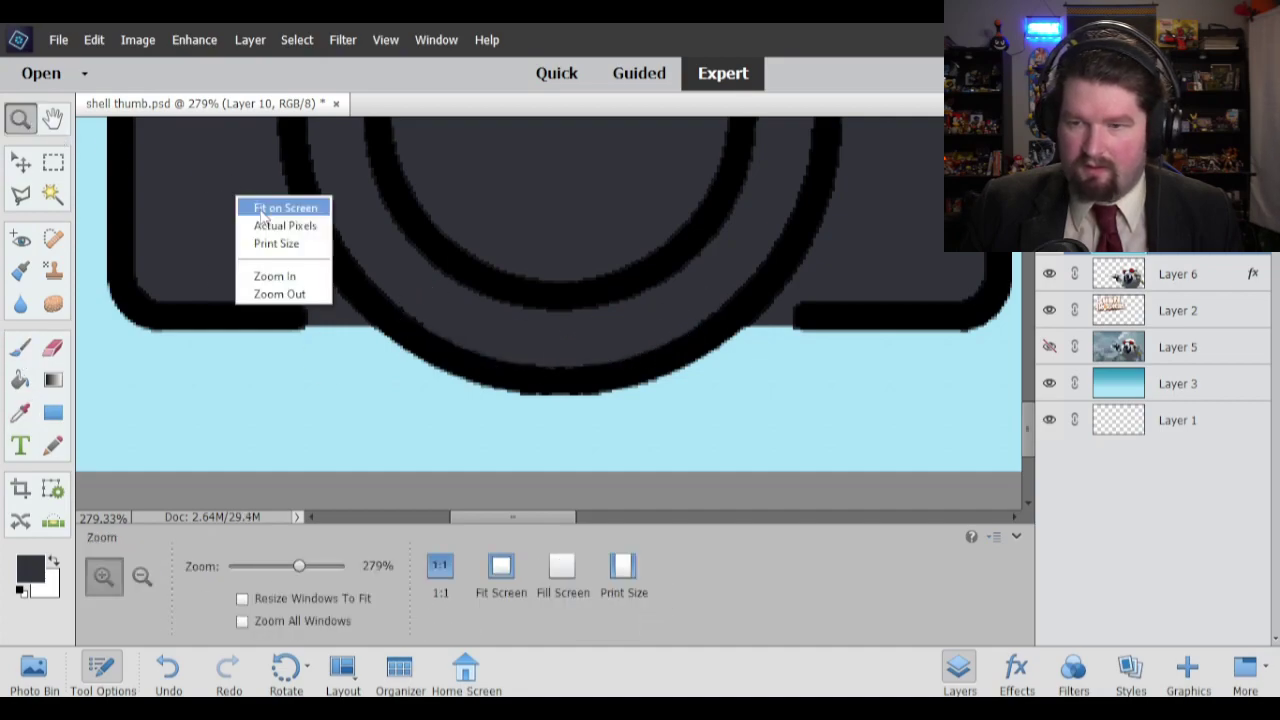
left_click(284, 208)
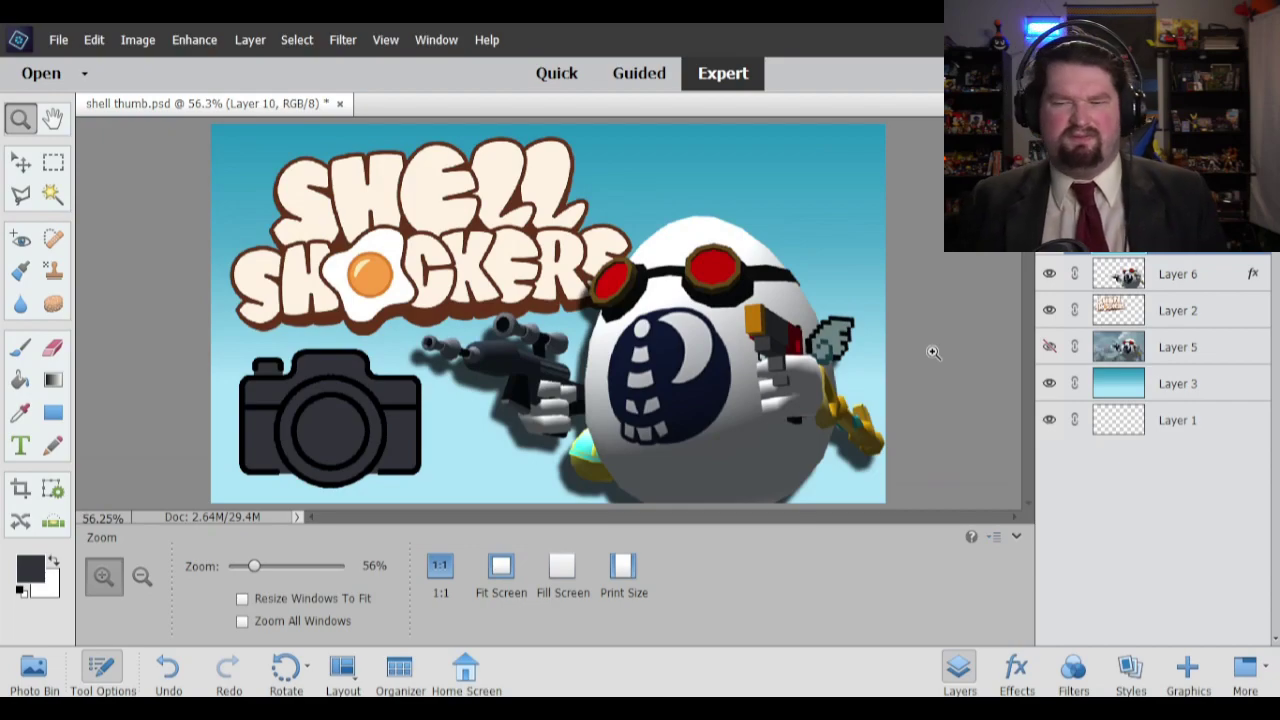